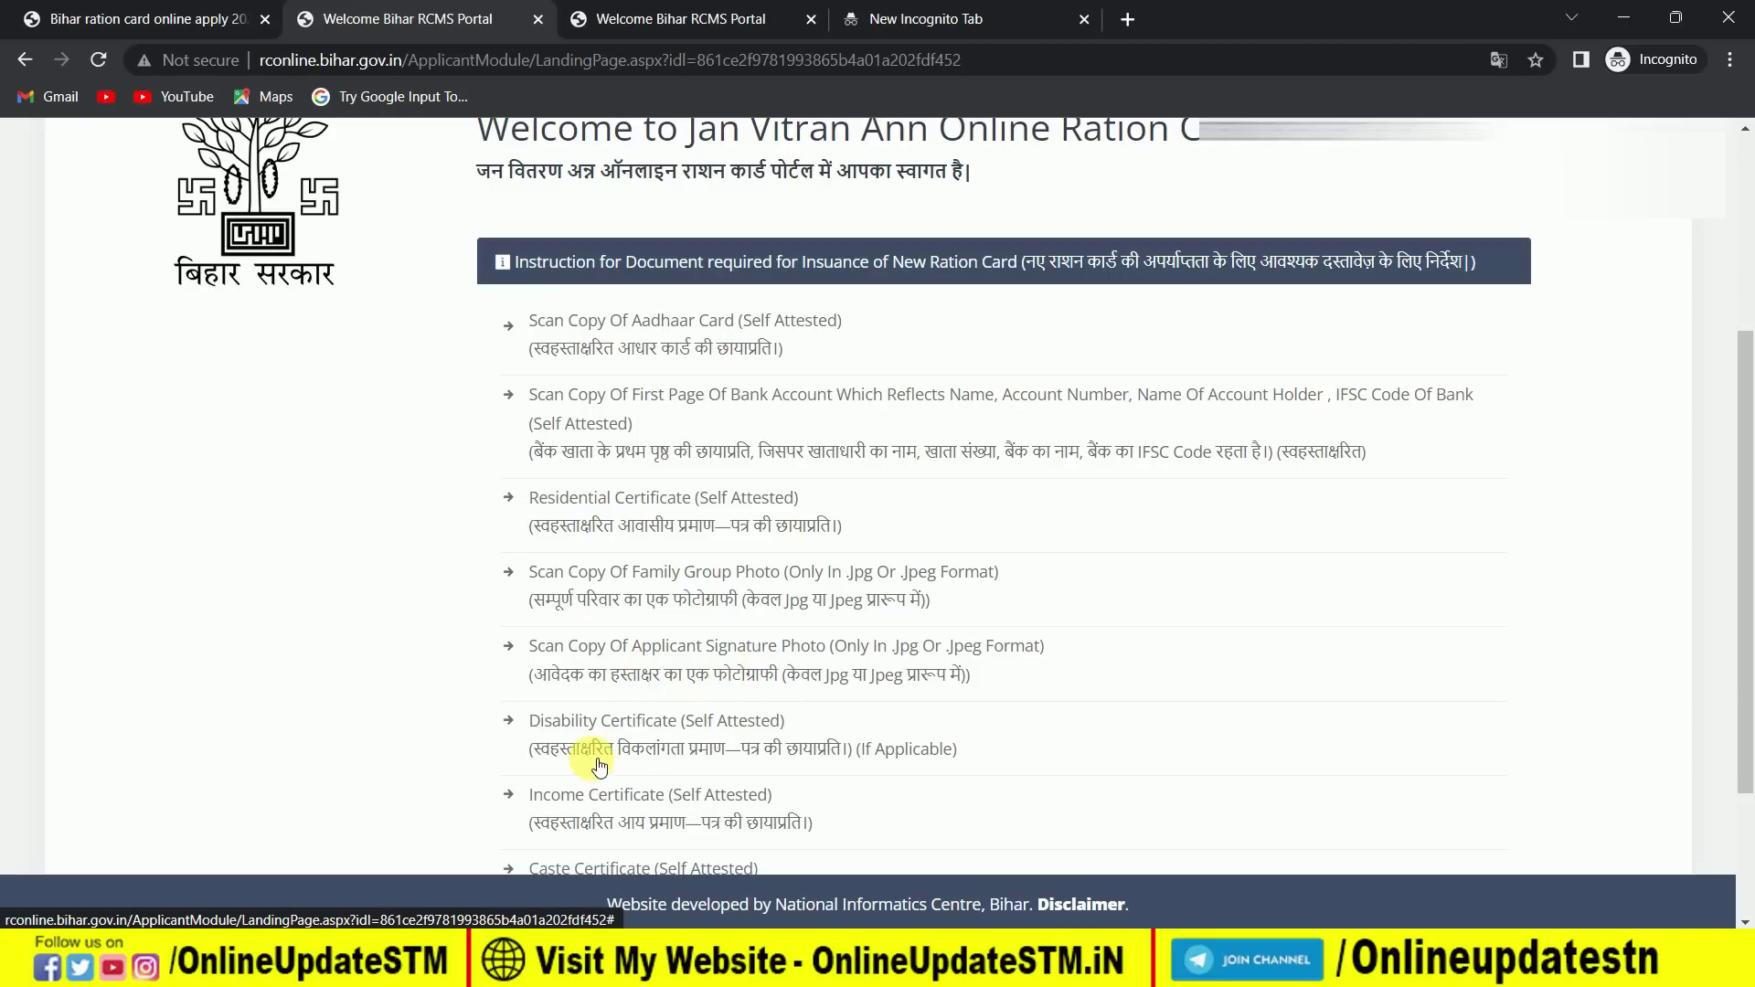
Step: Open the new ration card application form and set sub-division SITAMARHI SADAR, block Sonbarsa and panchayat JAINAGAR
{"action": "scroll", "coordinate": [694, 722], "scroll_direction": "down", "scroll_amount": 1}
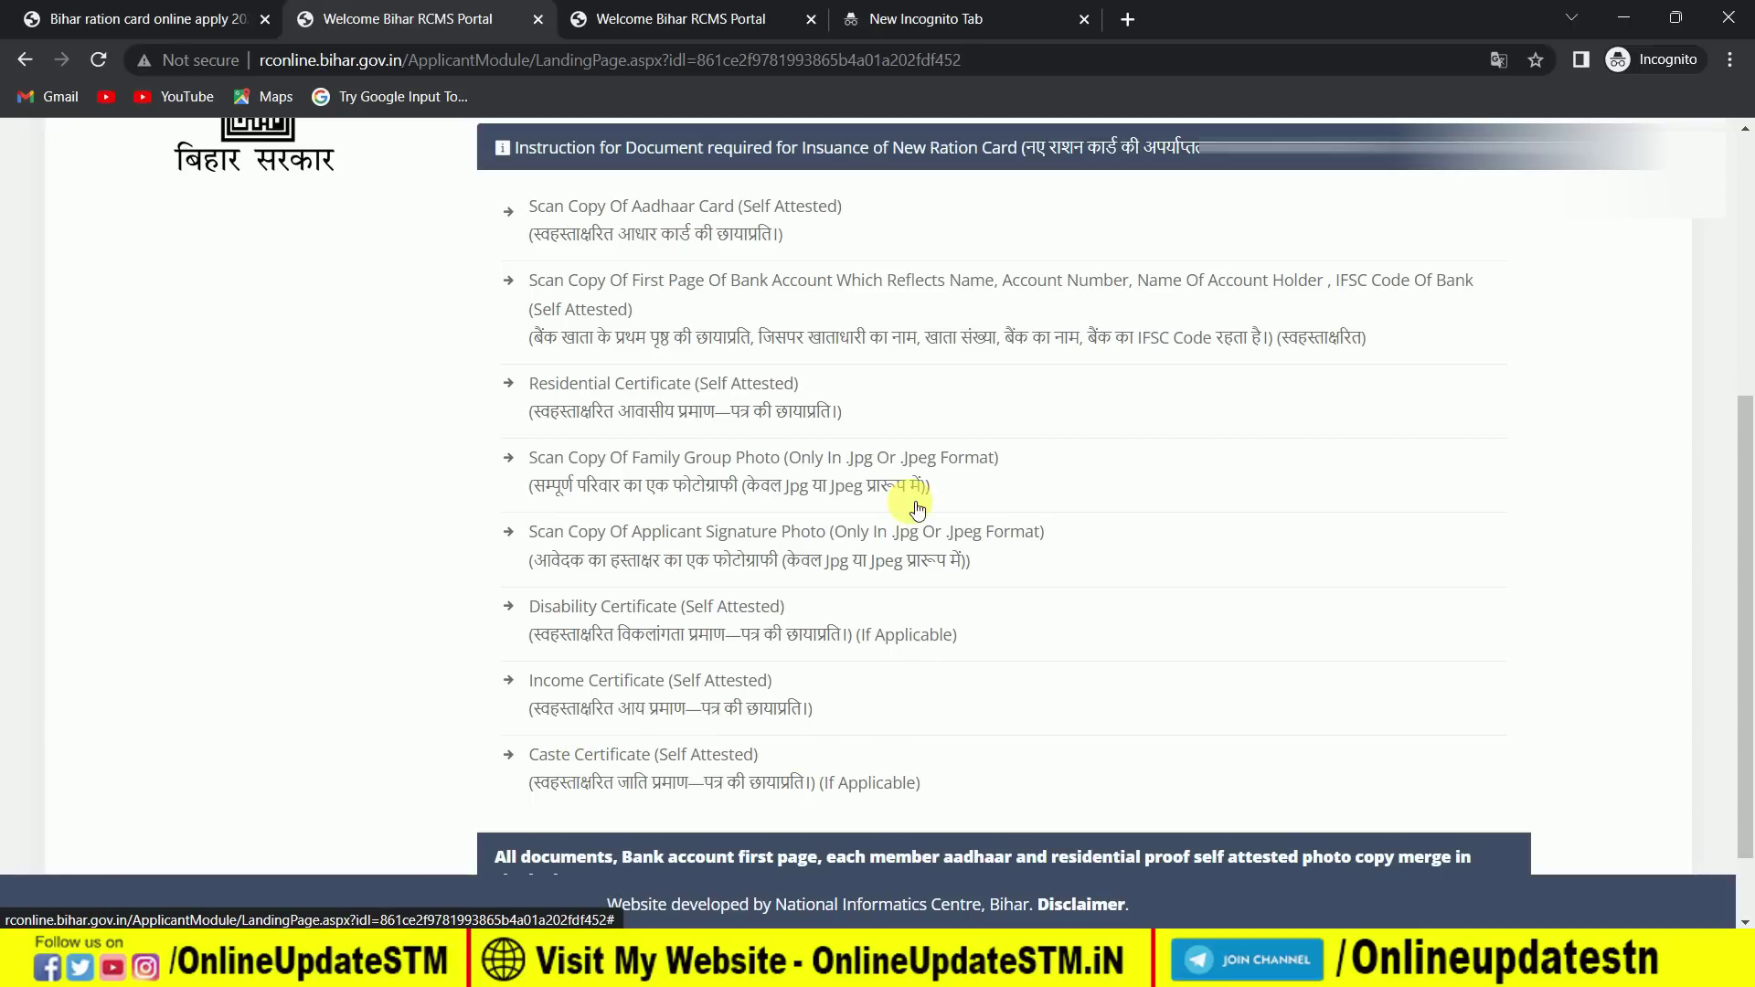
{"action": "left_click", "coordinate": [869, 615]}
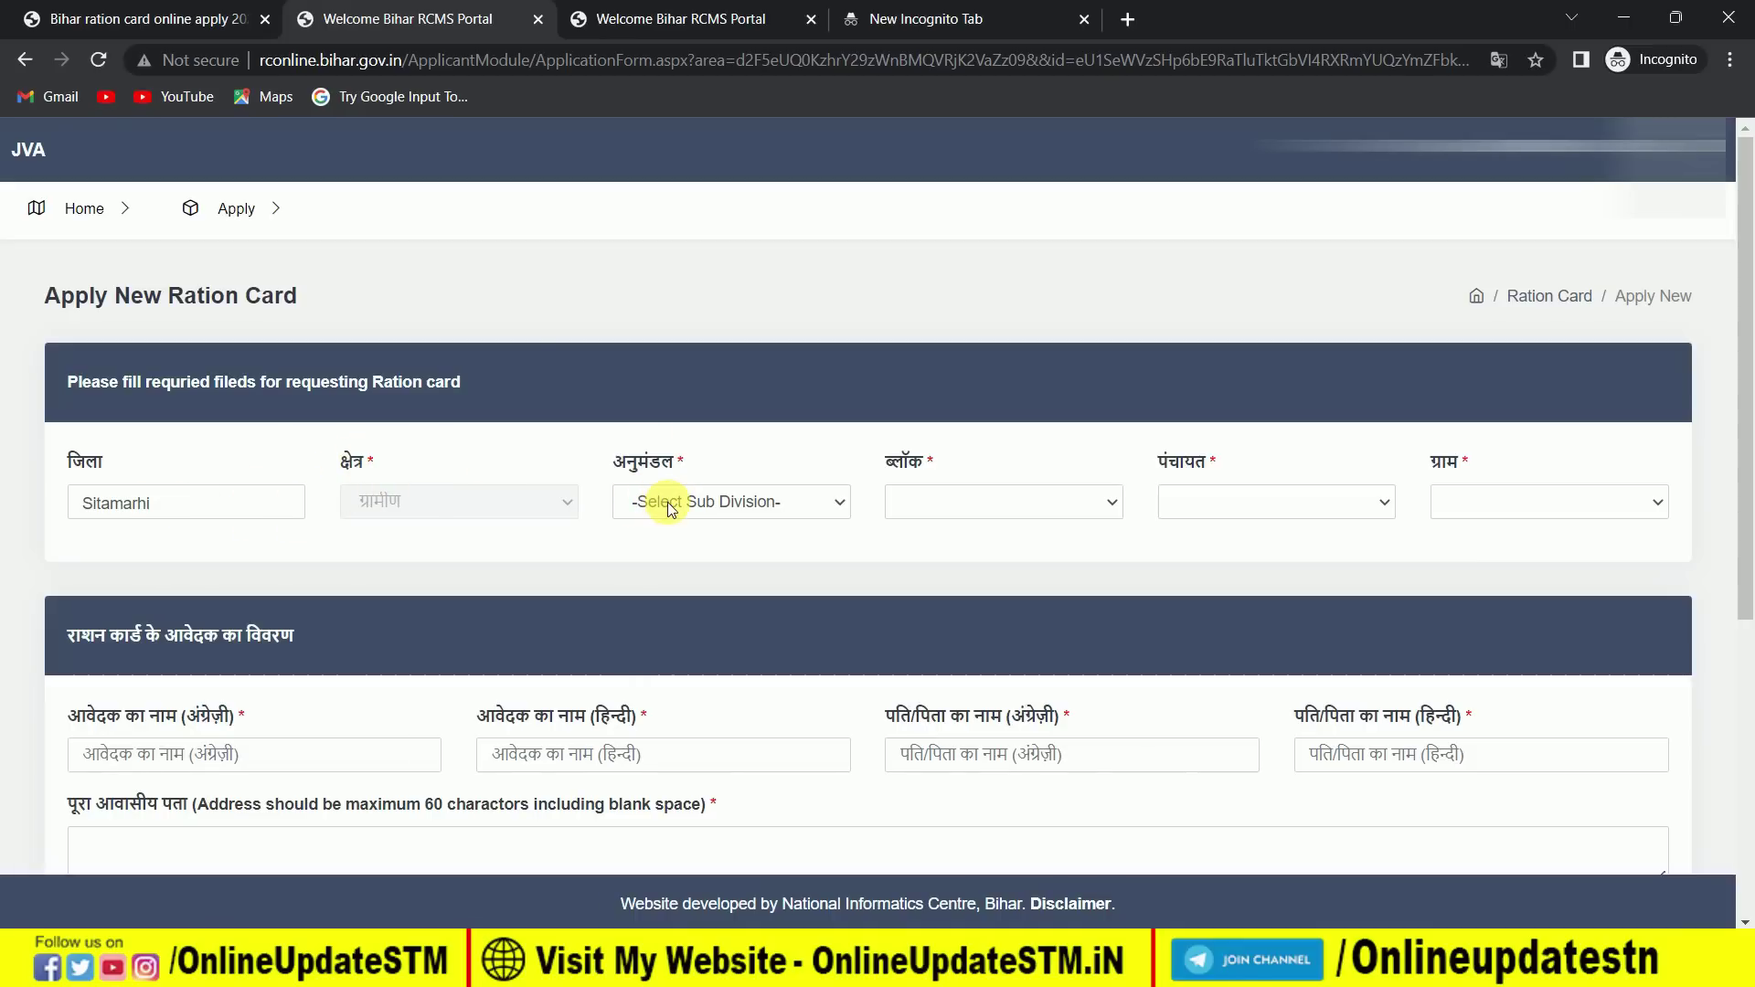
{"action": "scroll", "coordinate": [670, 509], "scroll_direction": "down", "scroll_amount": 1}
{"action": "left_click", "coordinate": [678, 388]}
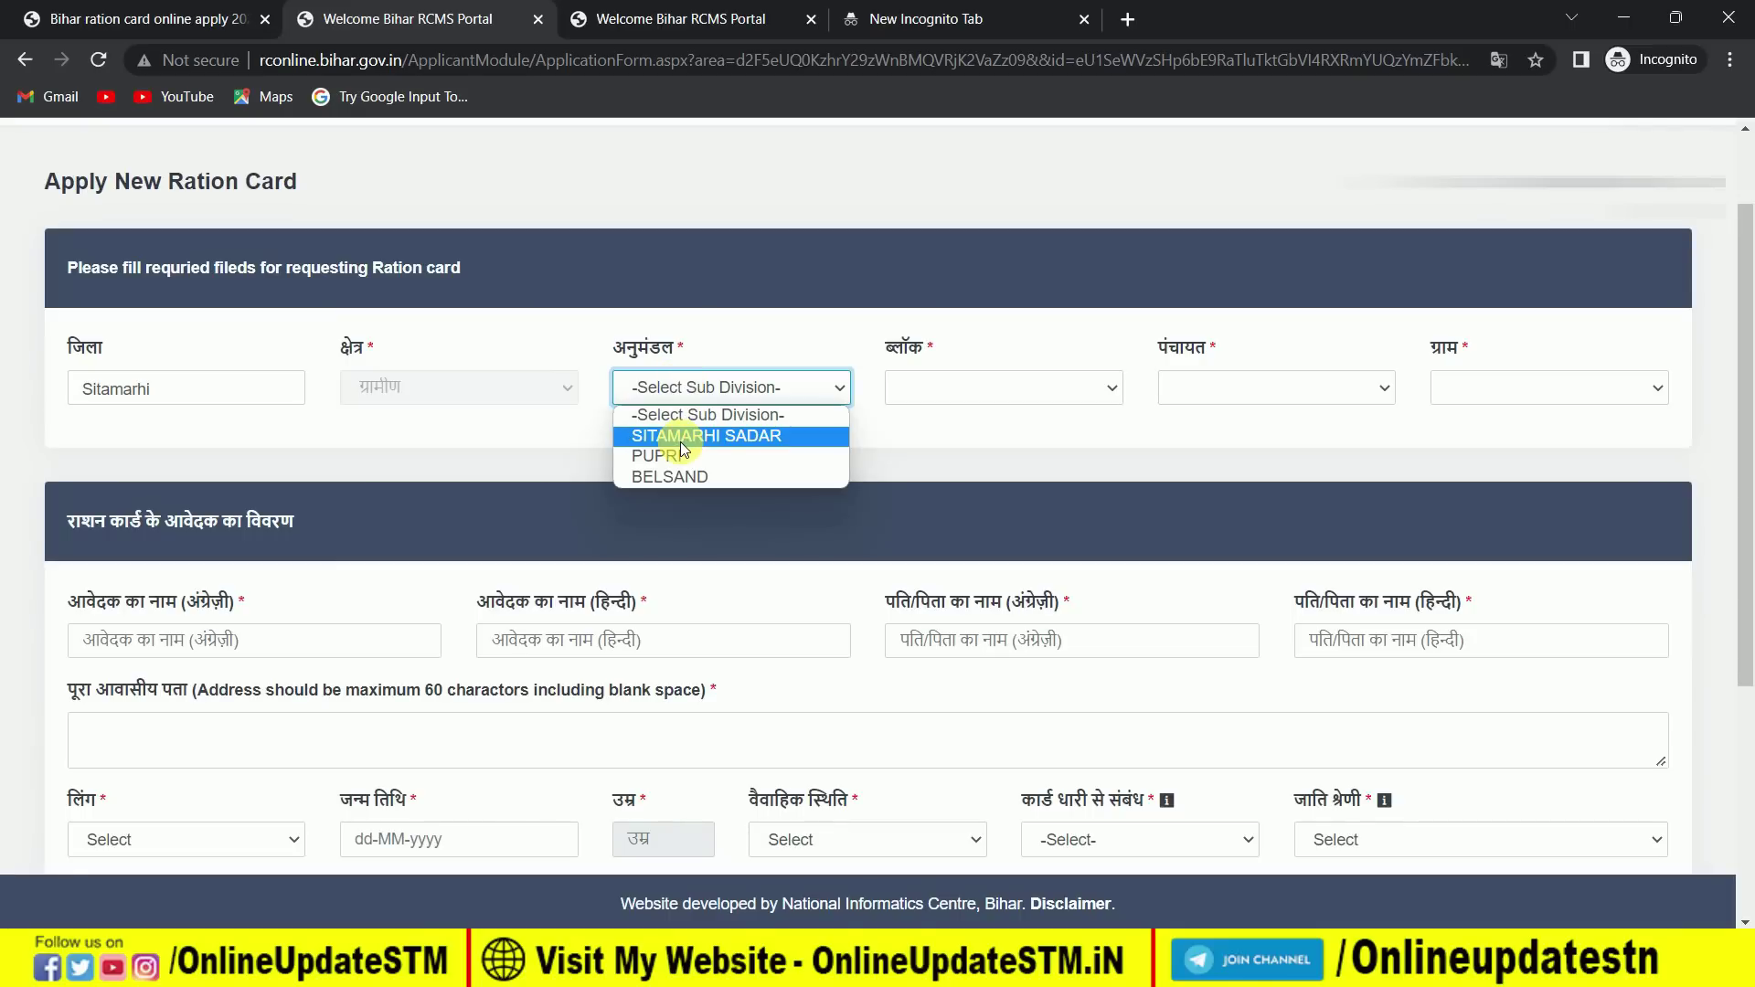
{"action": "left_click", "coordinate": [680, 441]}
{"action": "left_click", "coordinate": [944, 391]}
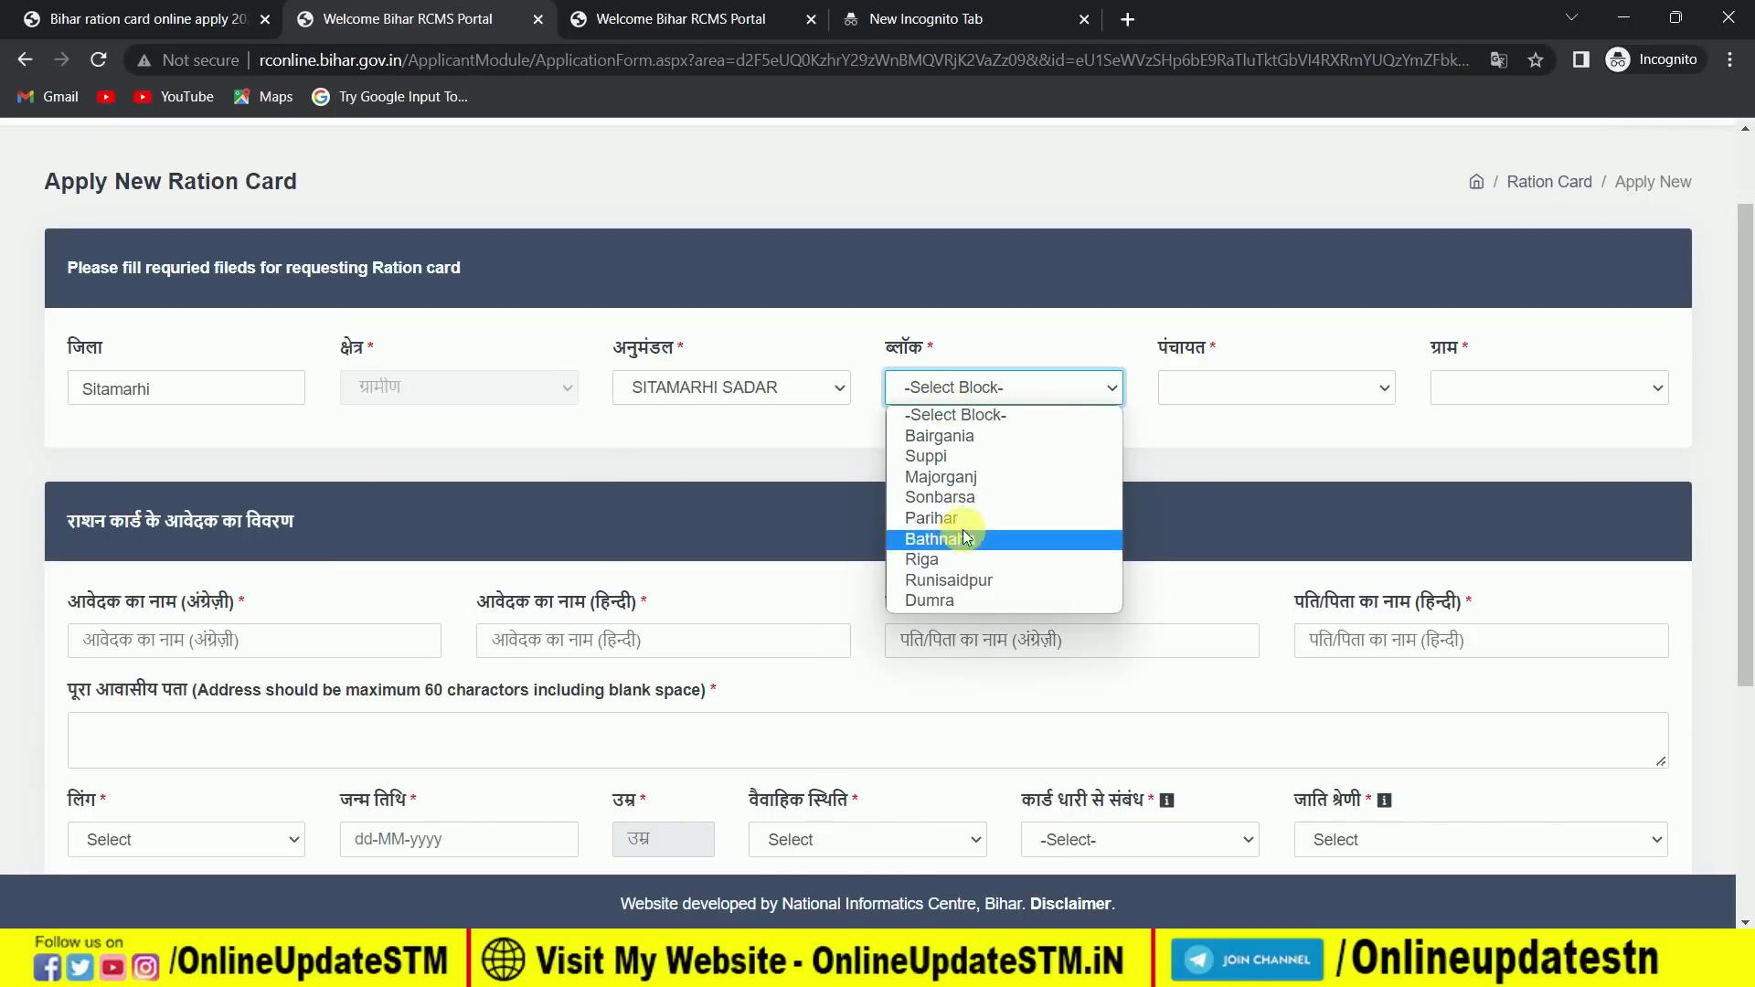
{"action": "left_click", "coordinate": [973, 496]}
{"action": "left_click", "coordinate": [1191, 389]}
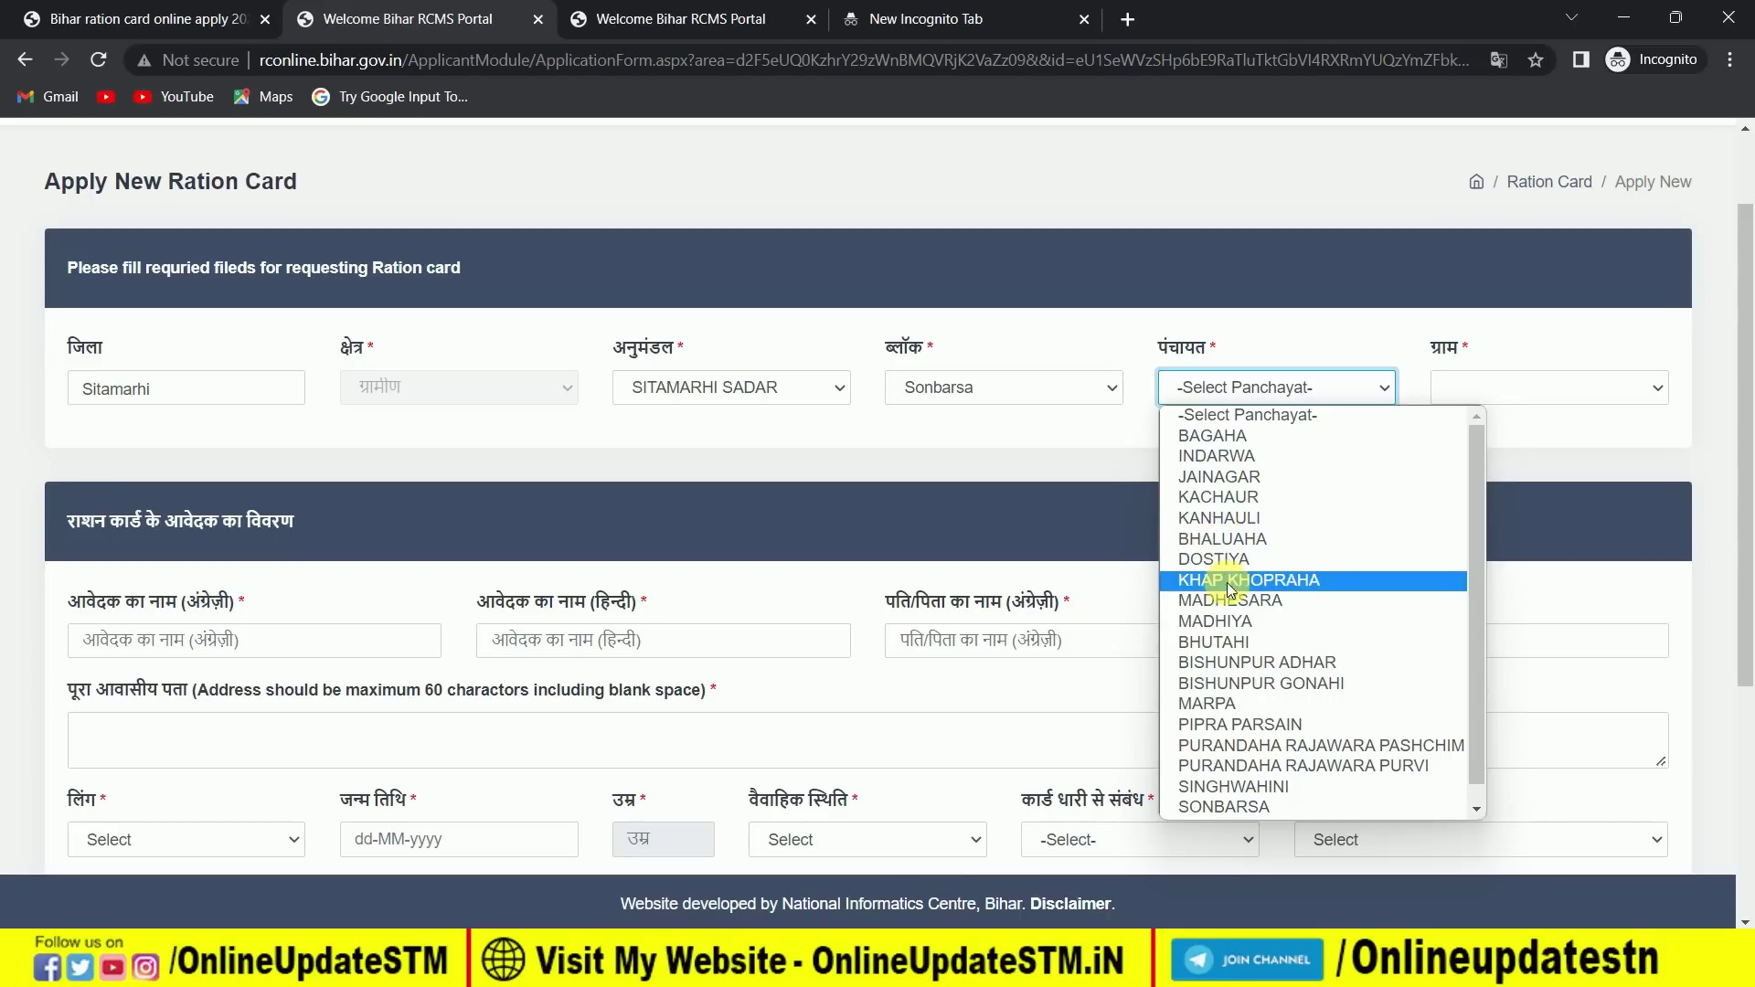
{"action": "left_click", "coordinate": [1222, 477]}
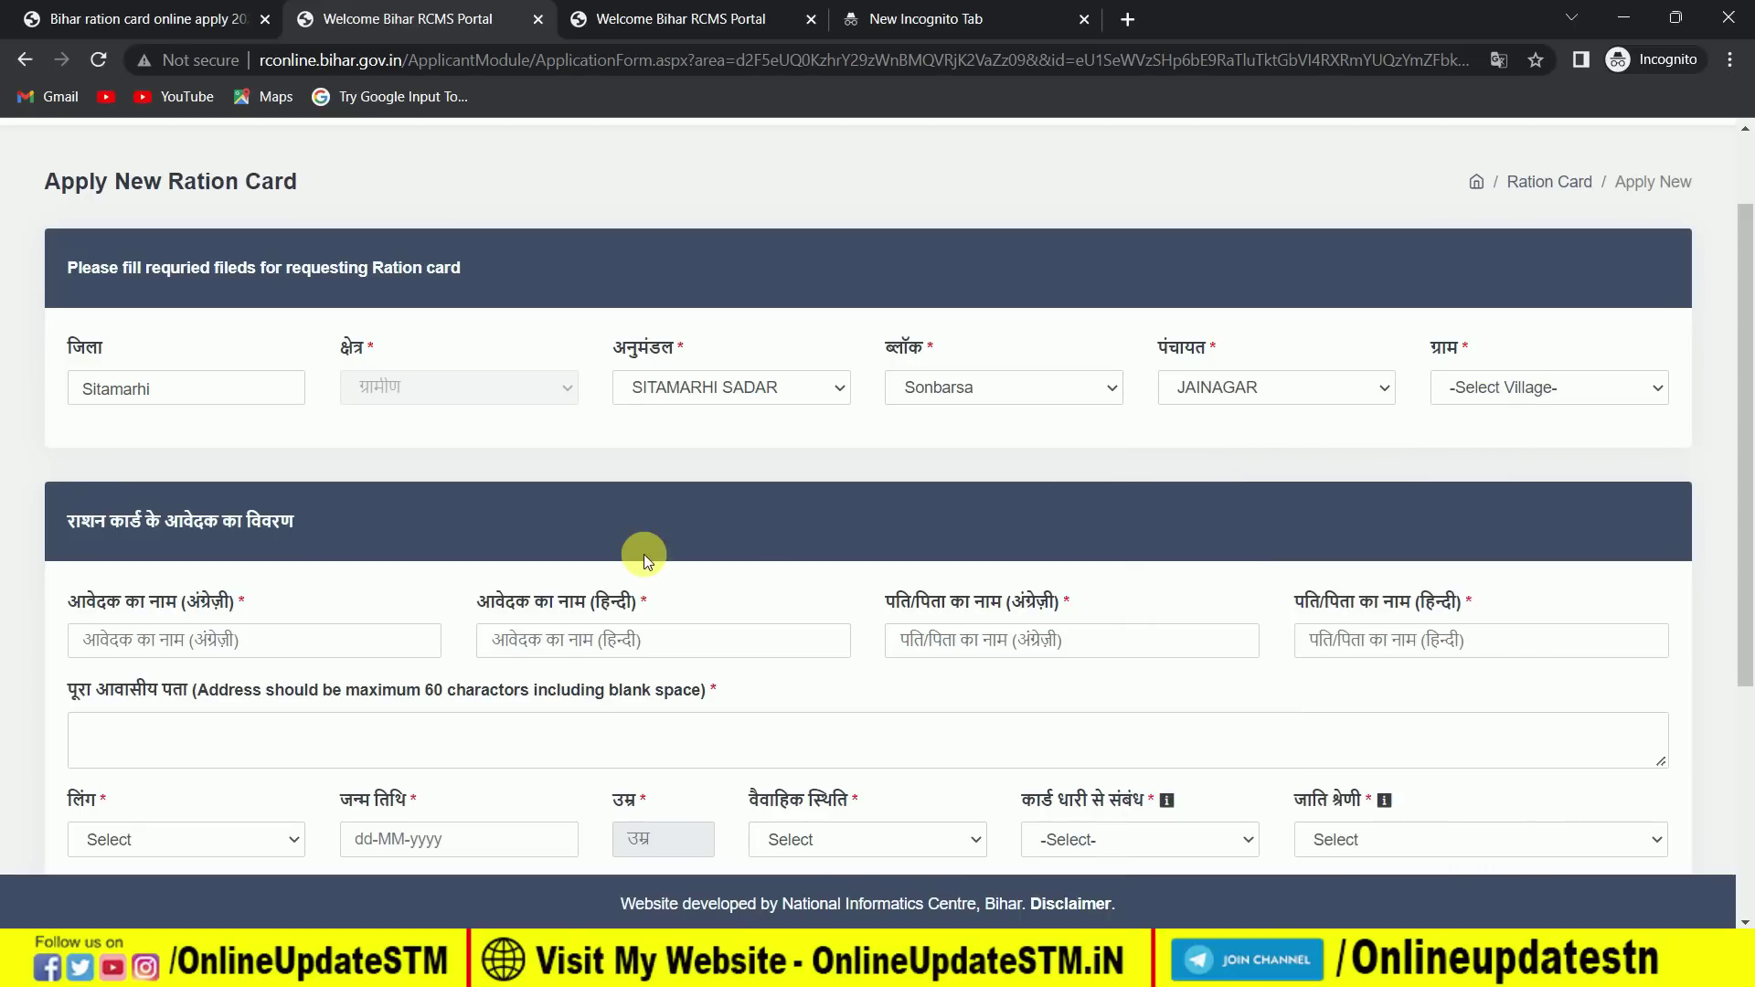
Step: Fill in both the applicant's name and the husband's/father's name as DEMO in English and डेमो in Hindi
{"action": "scroll", "coordinate": [642, 556], "scroll_direction": "down", "scroll_amount": 1}
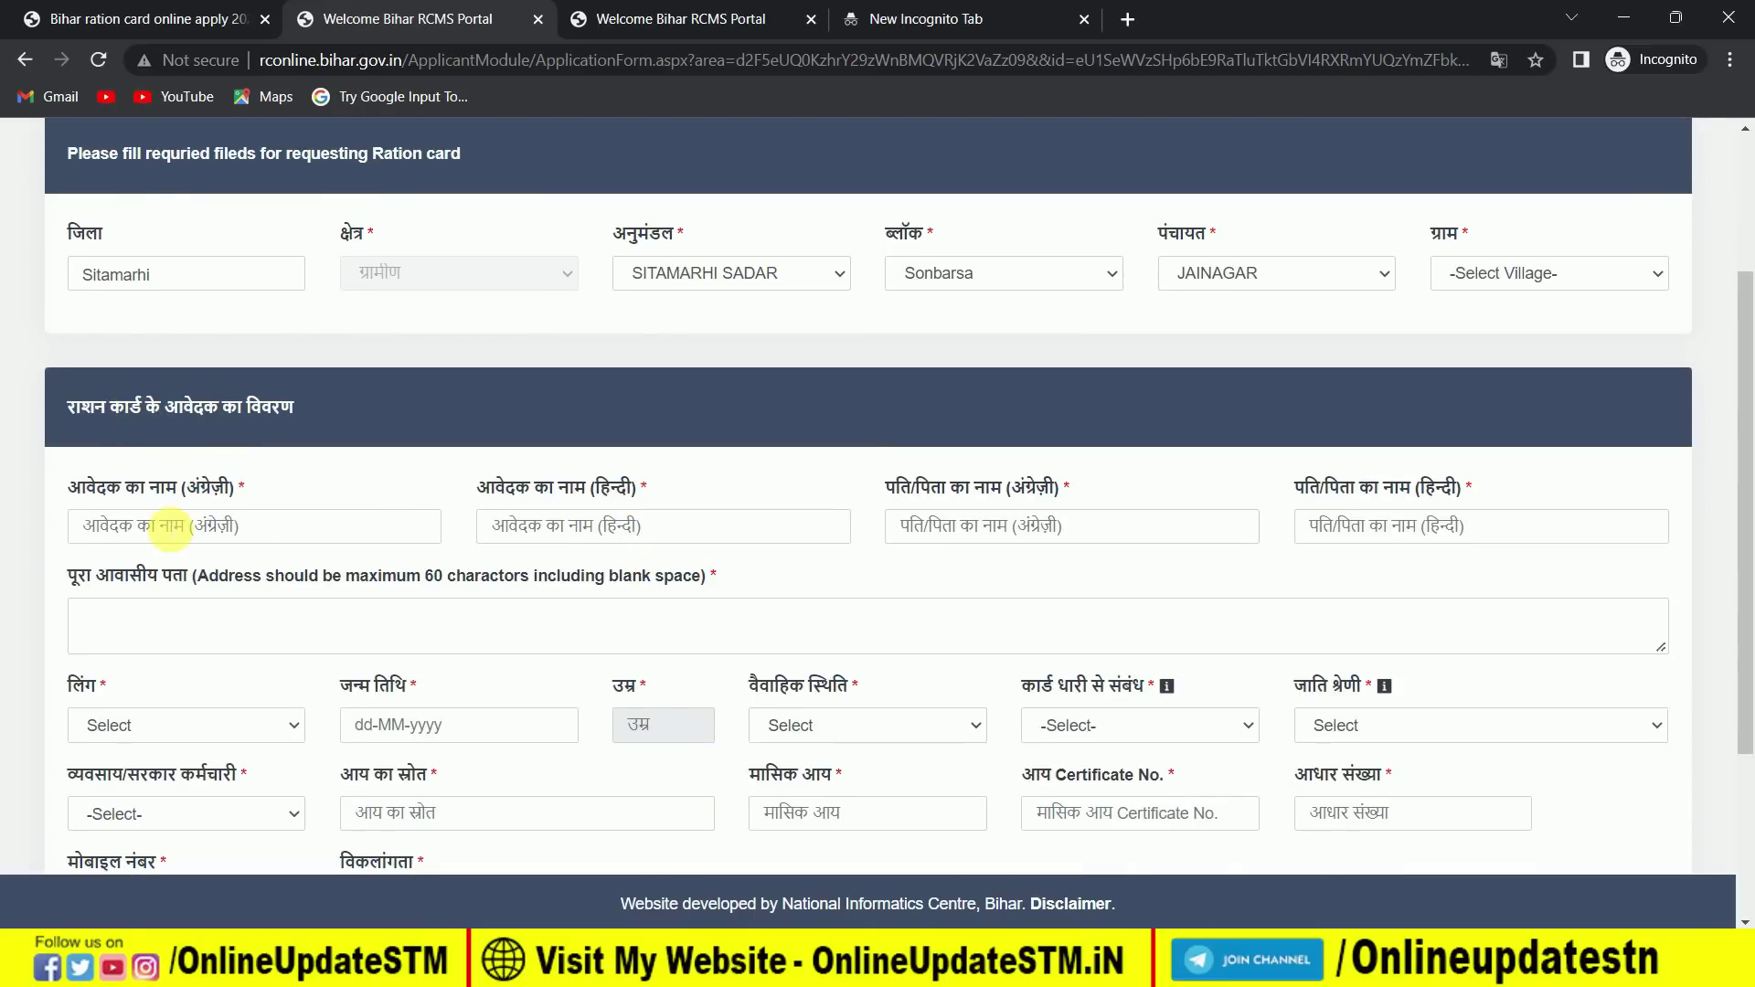
{"action": "left_click", "coordinate": [163, 537]}
{"action": "type", "text": "DEMO"}
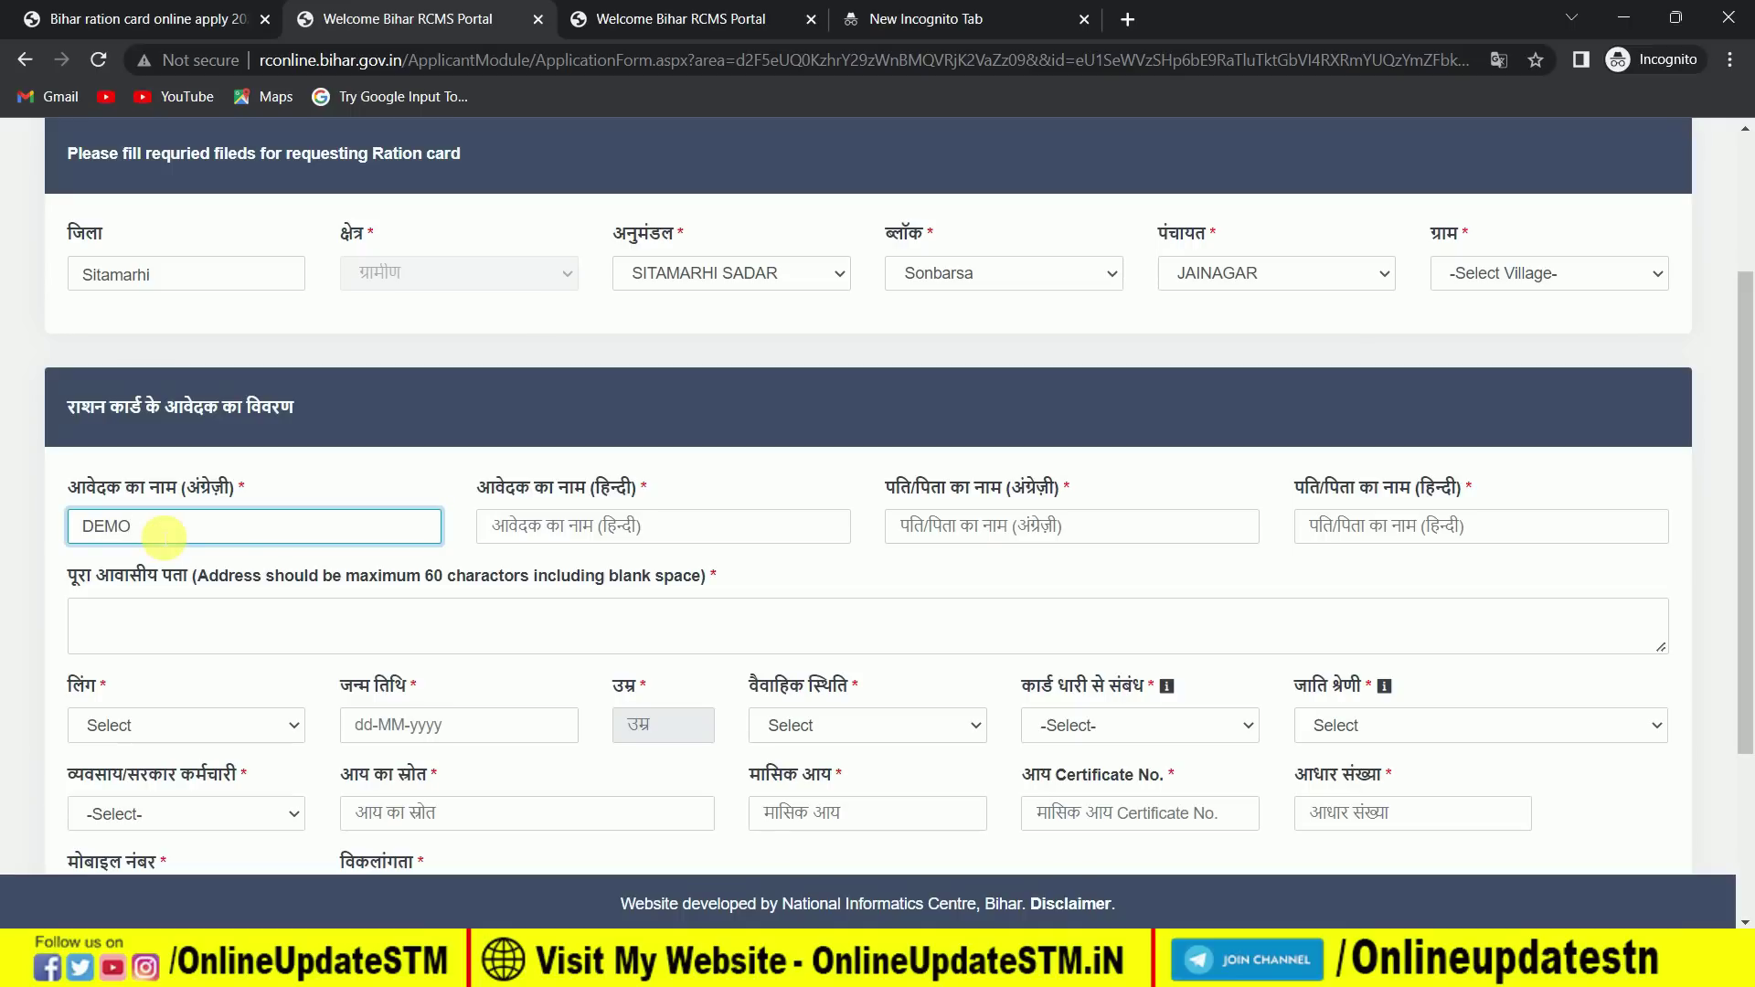
{"action": "key", "text": "Tab"}
{"action": "type", "text": "DEMO"}
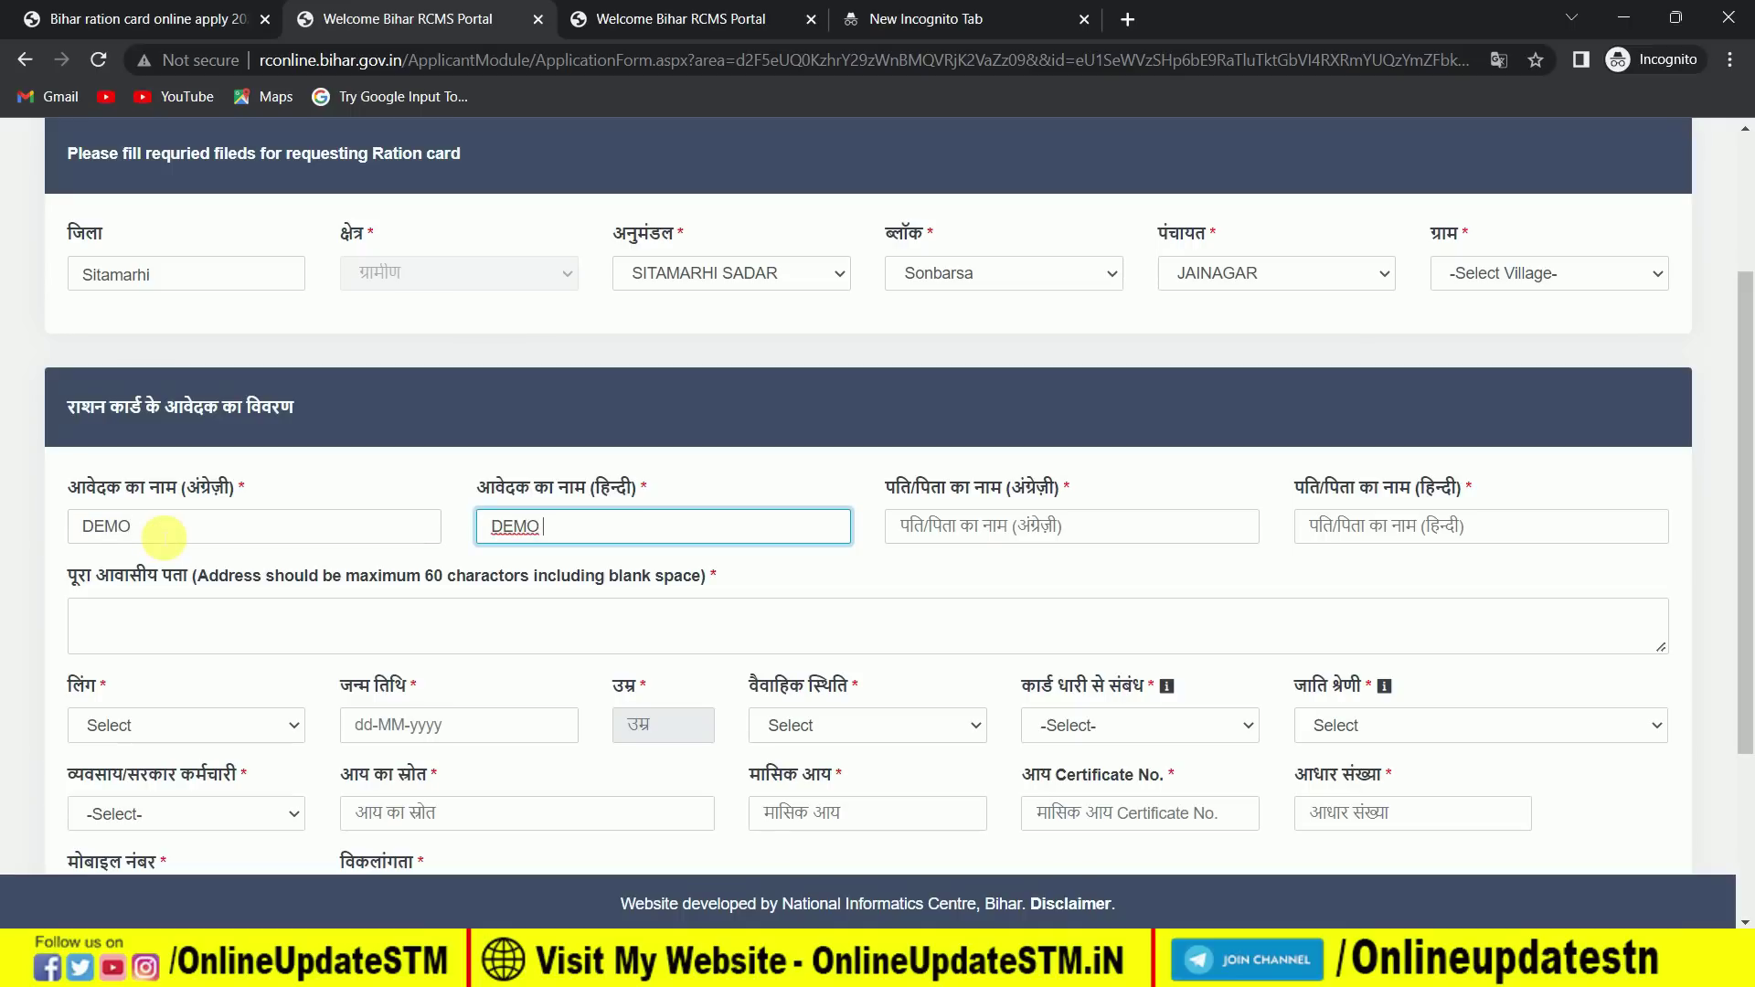
{"action": "key", "text": "space"}
{"action": "key", "text": "Tab"}
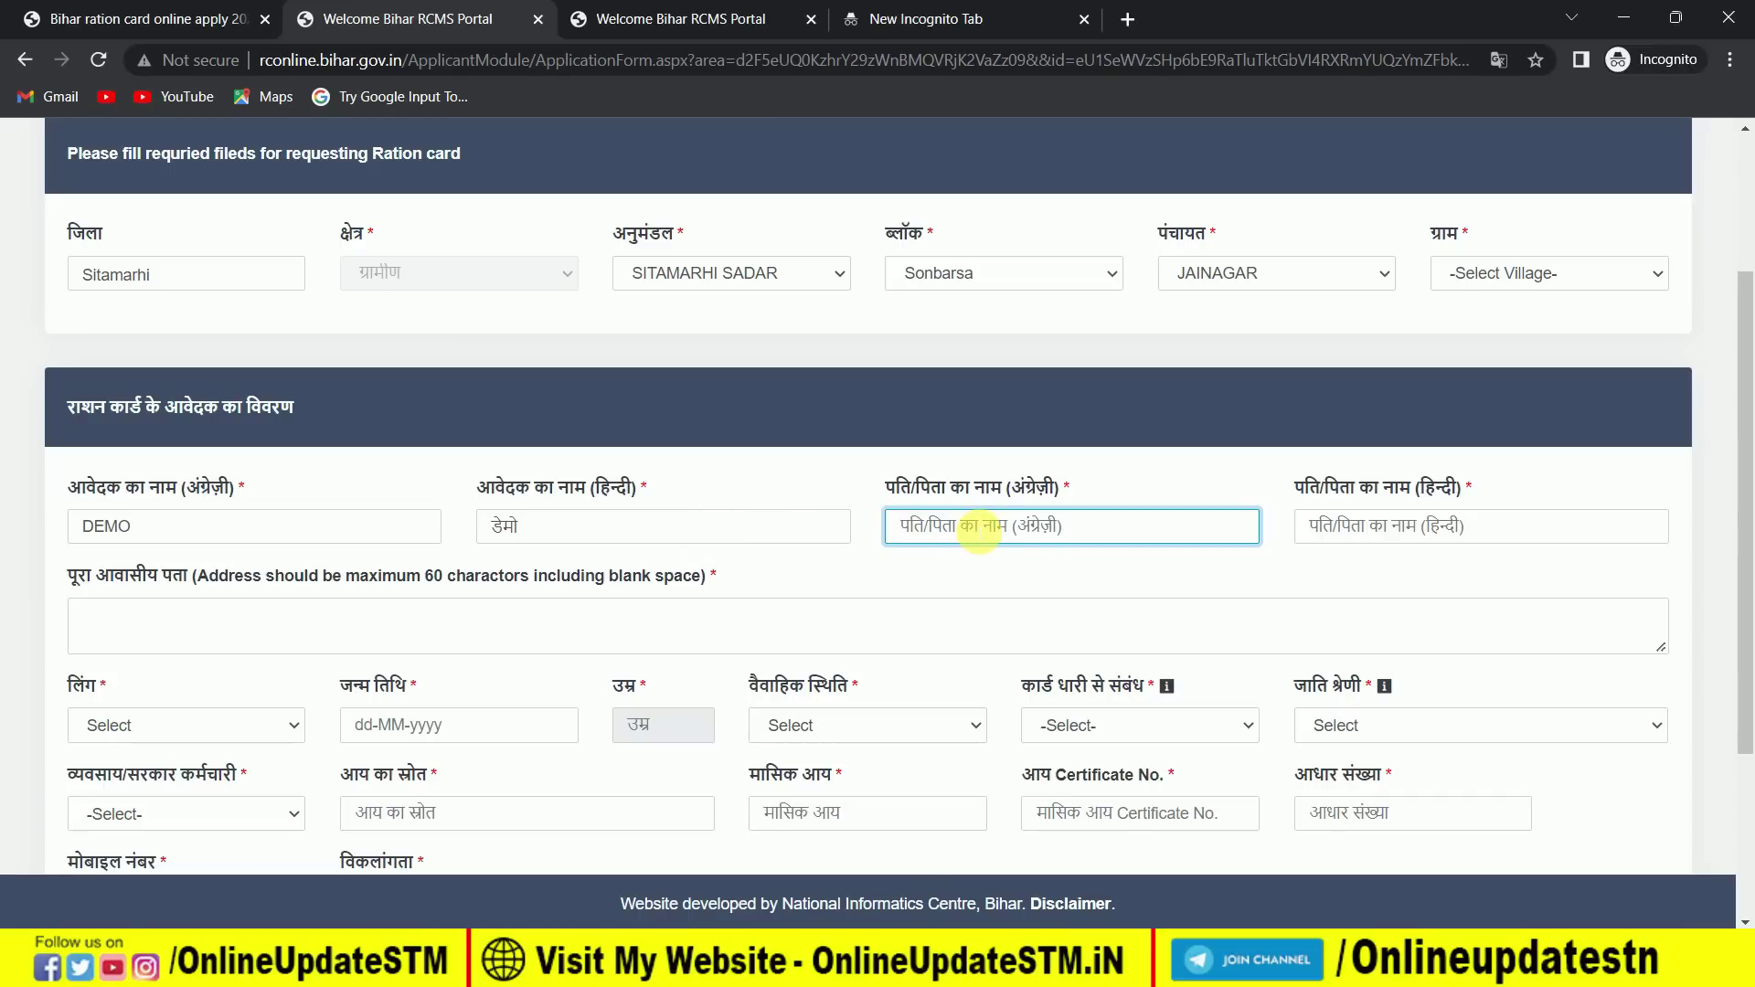
{"action": "type", "text": "DEMO"}
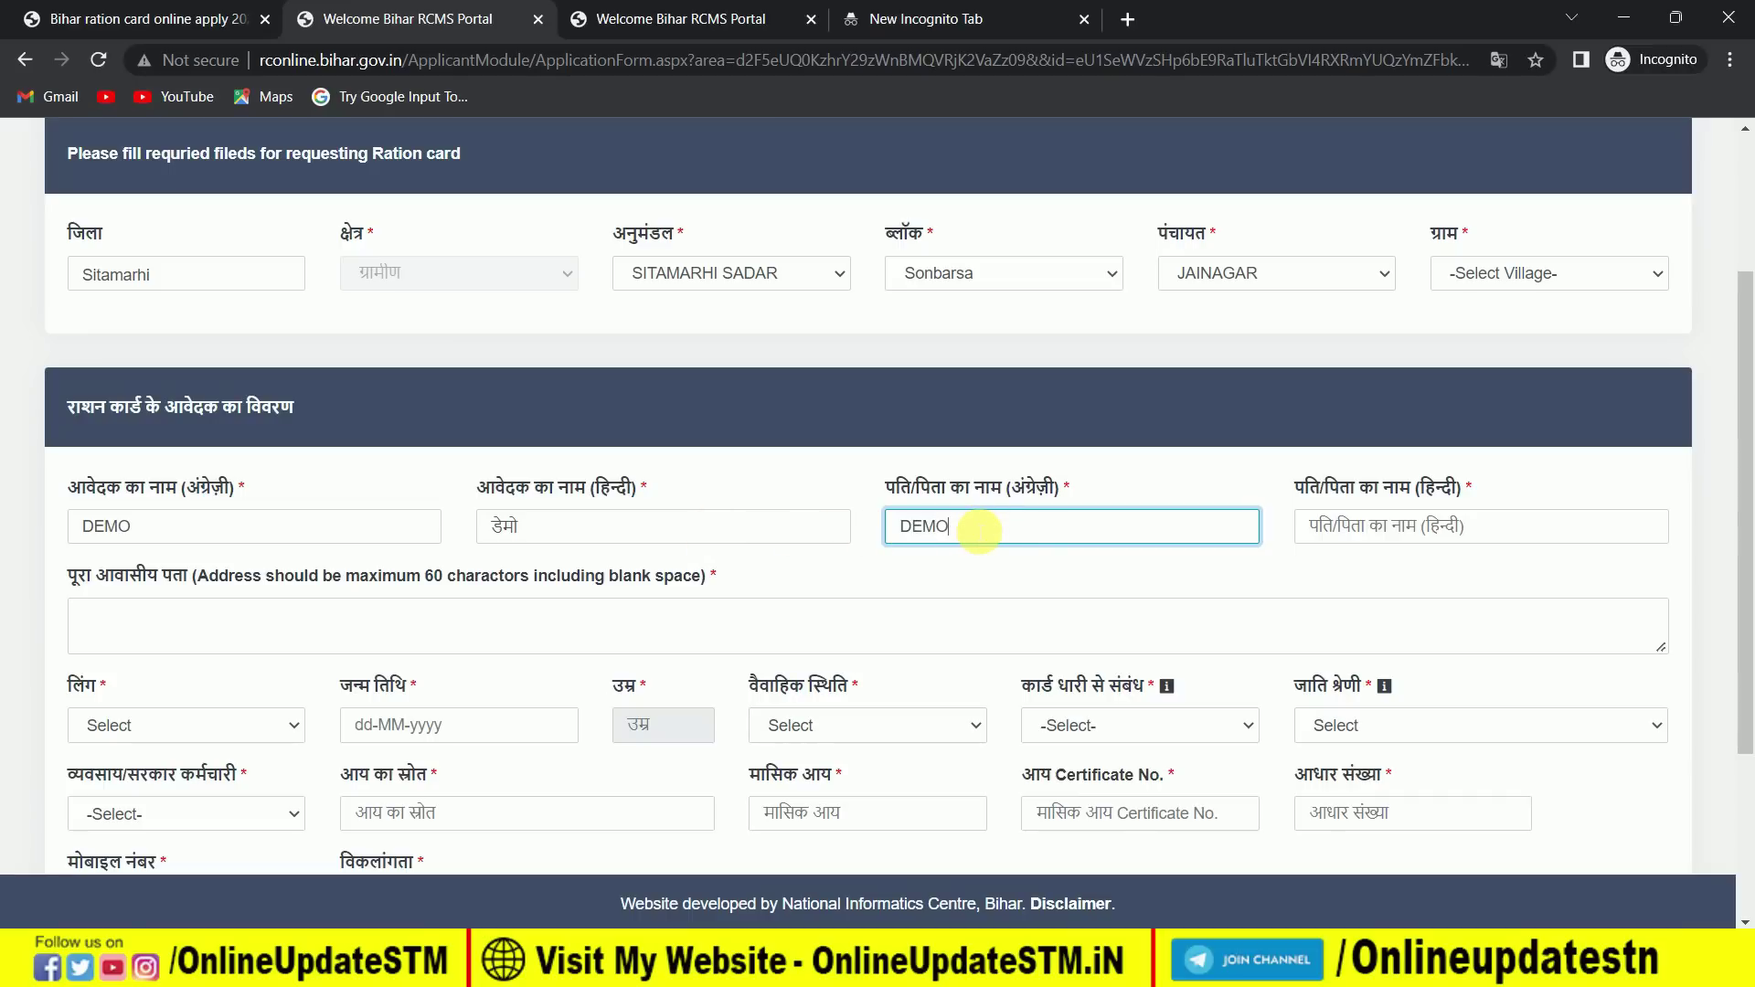
{"action": "key", "text": "Tab"}
{"action": "type", "text": "DEMO"}
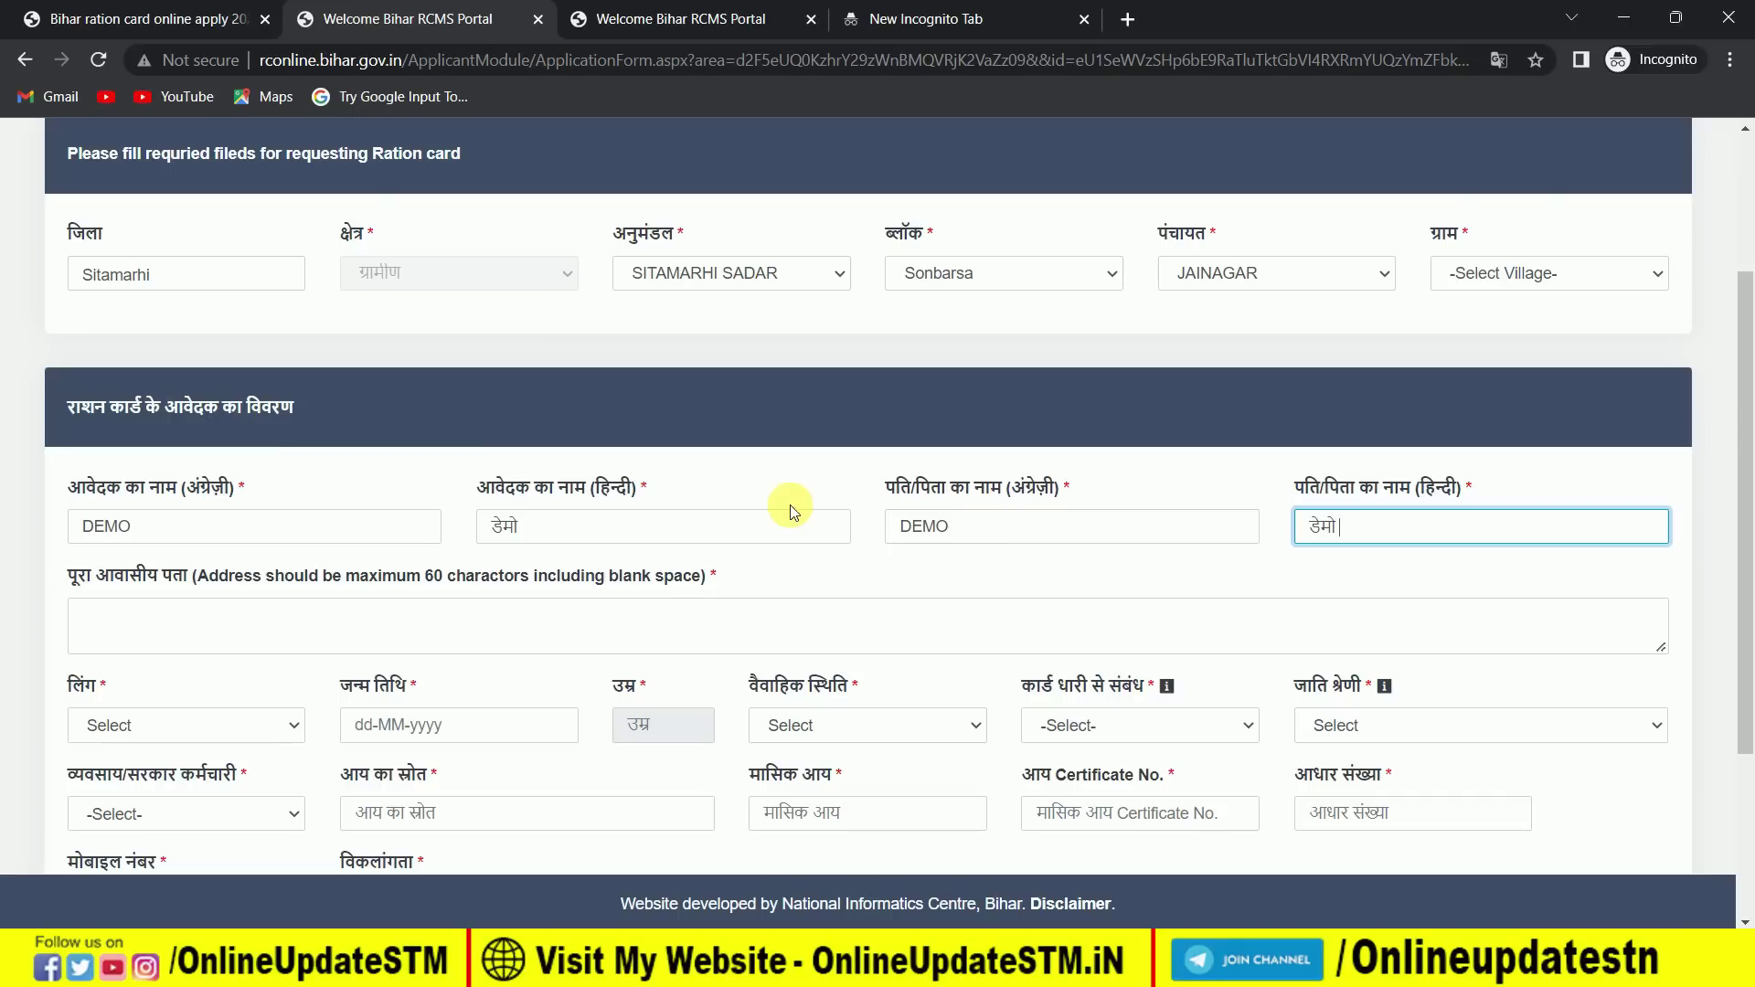
Step: Enter "WARD NO ,VILL,PO,PS,DIST," as the full residential address and set the gender to महिला
{"action": "scroll", "coordinate": [785, 502], "scroll_direction": "down", "scroll_amount": 1}
{"action": "left_click", "coordinate": [347, 520]}
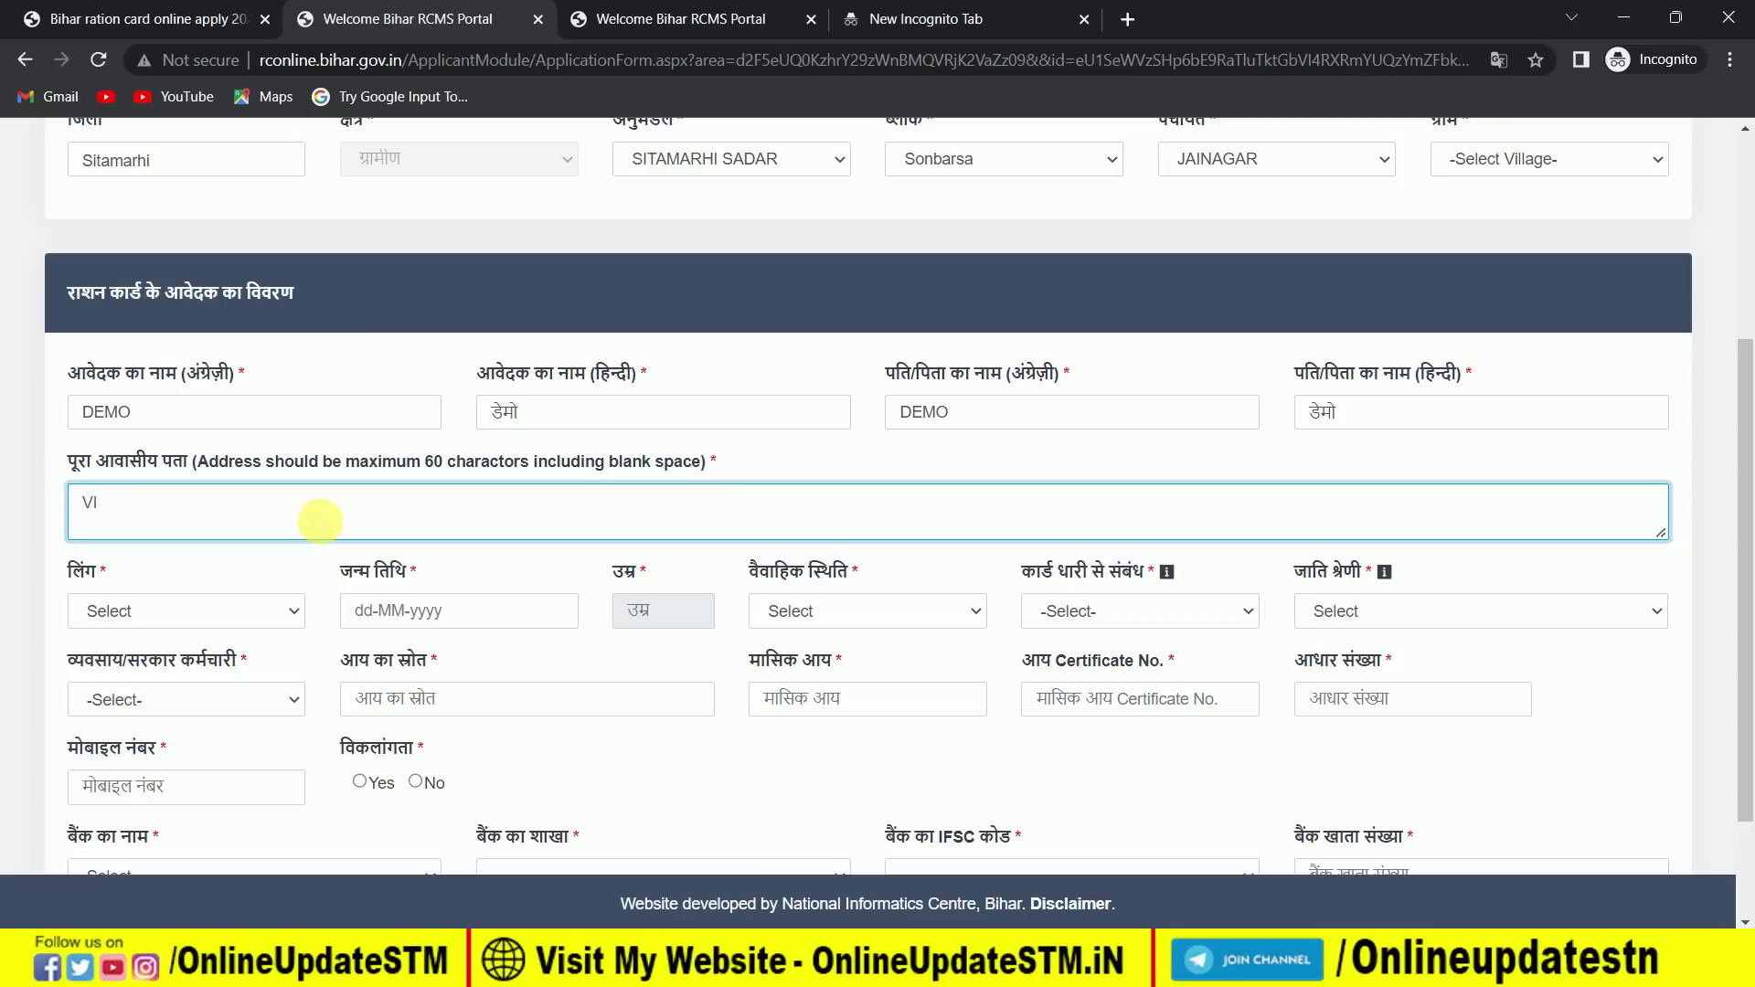
{"action": "type", "text": "WARD NO ,VILL,PO,PS,DIST,"}
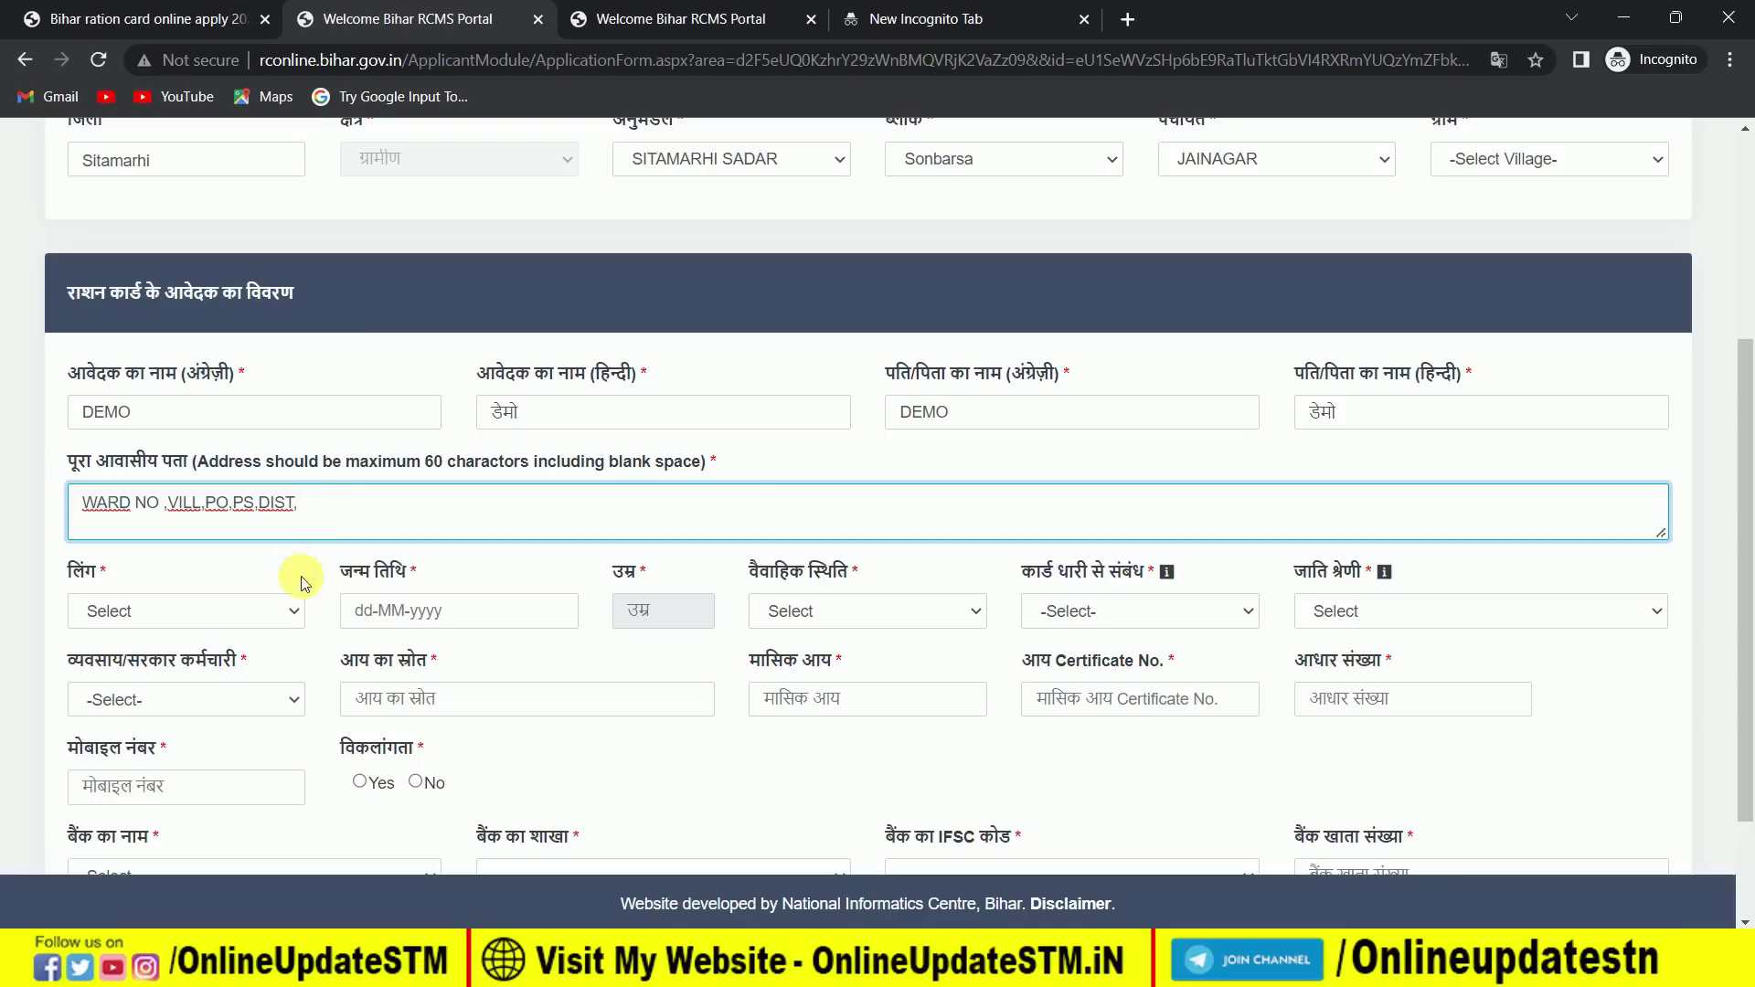
{"action": "left_click", "coordinate": [227, 611]}
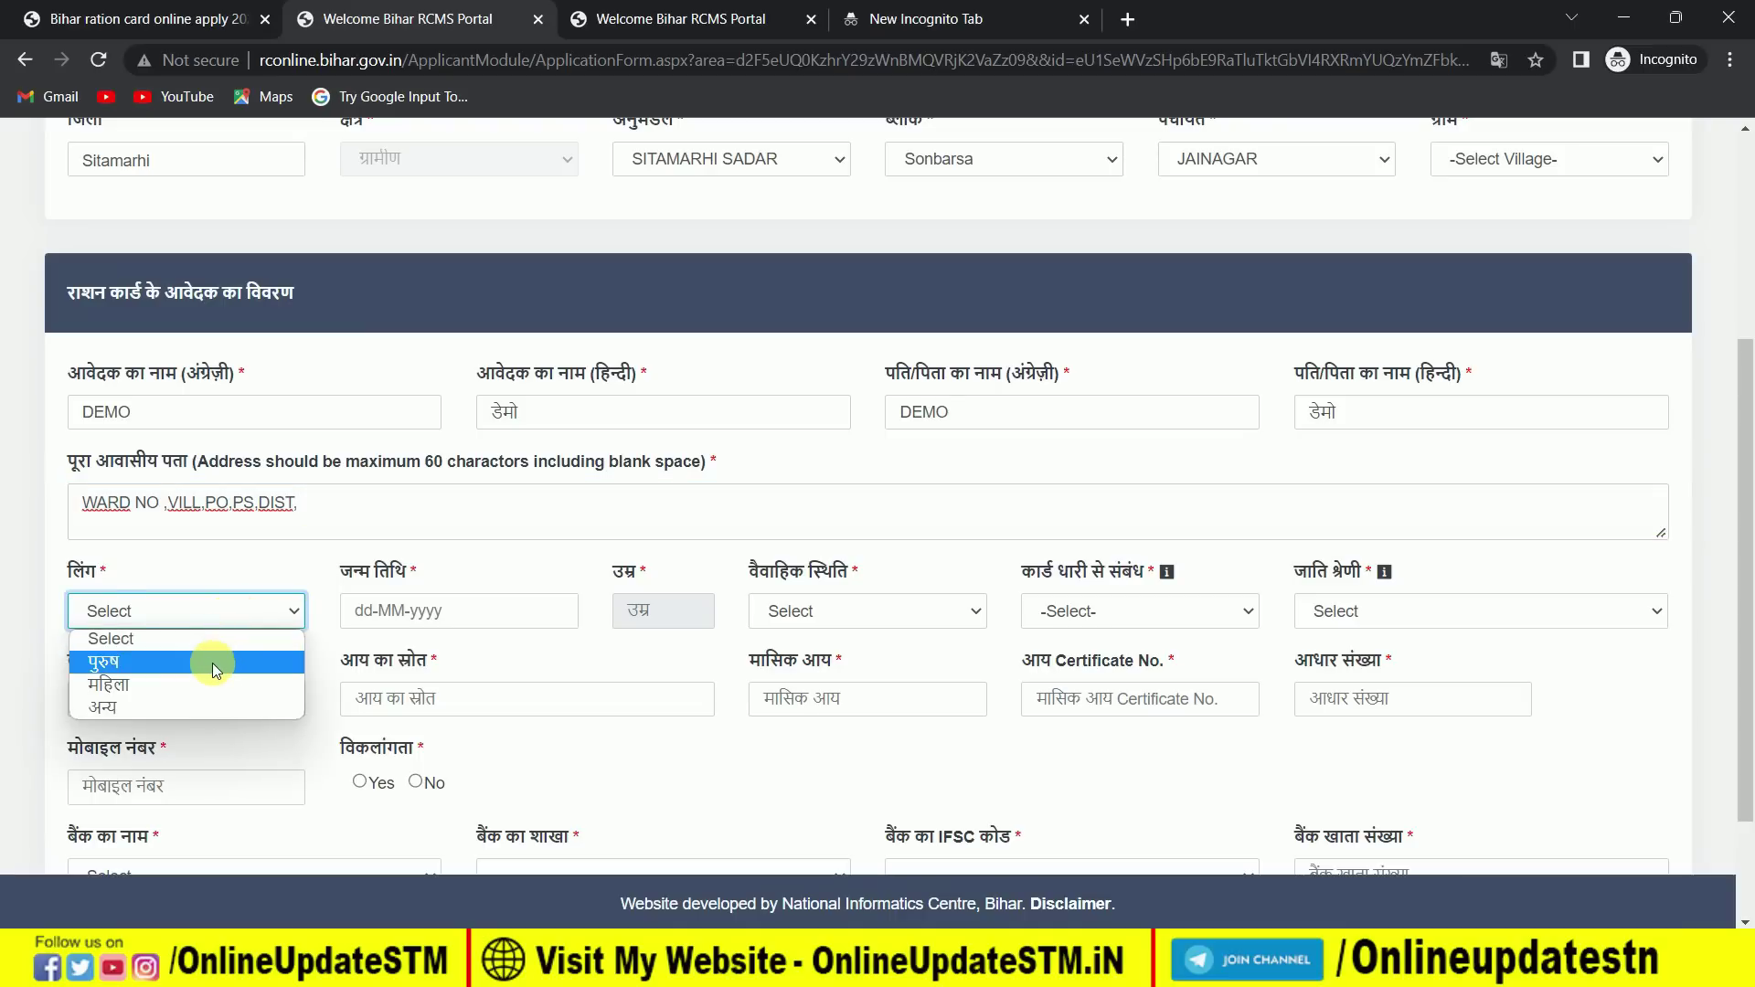
{"action": "left_click", "coordinate": [206, 685]}
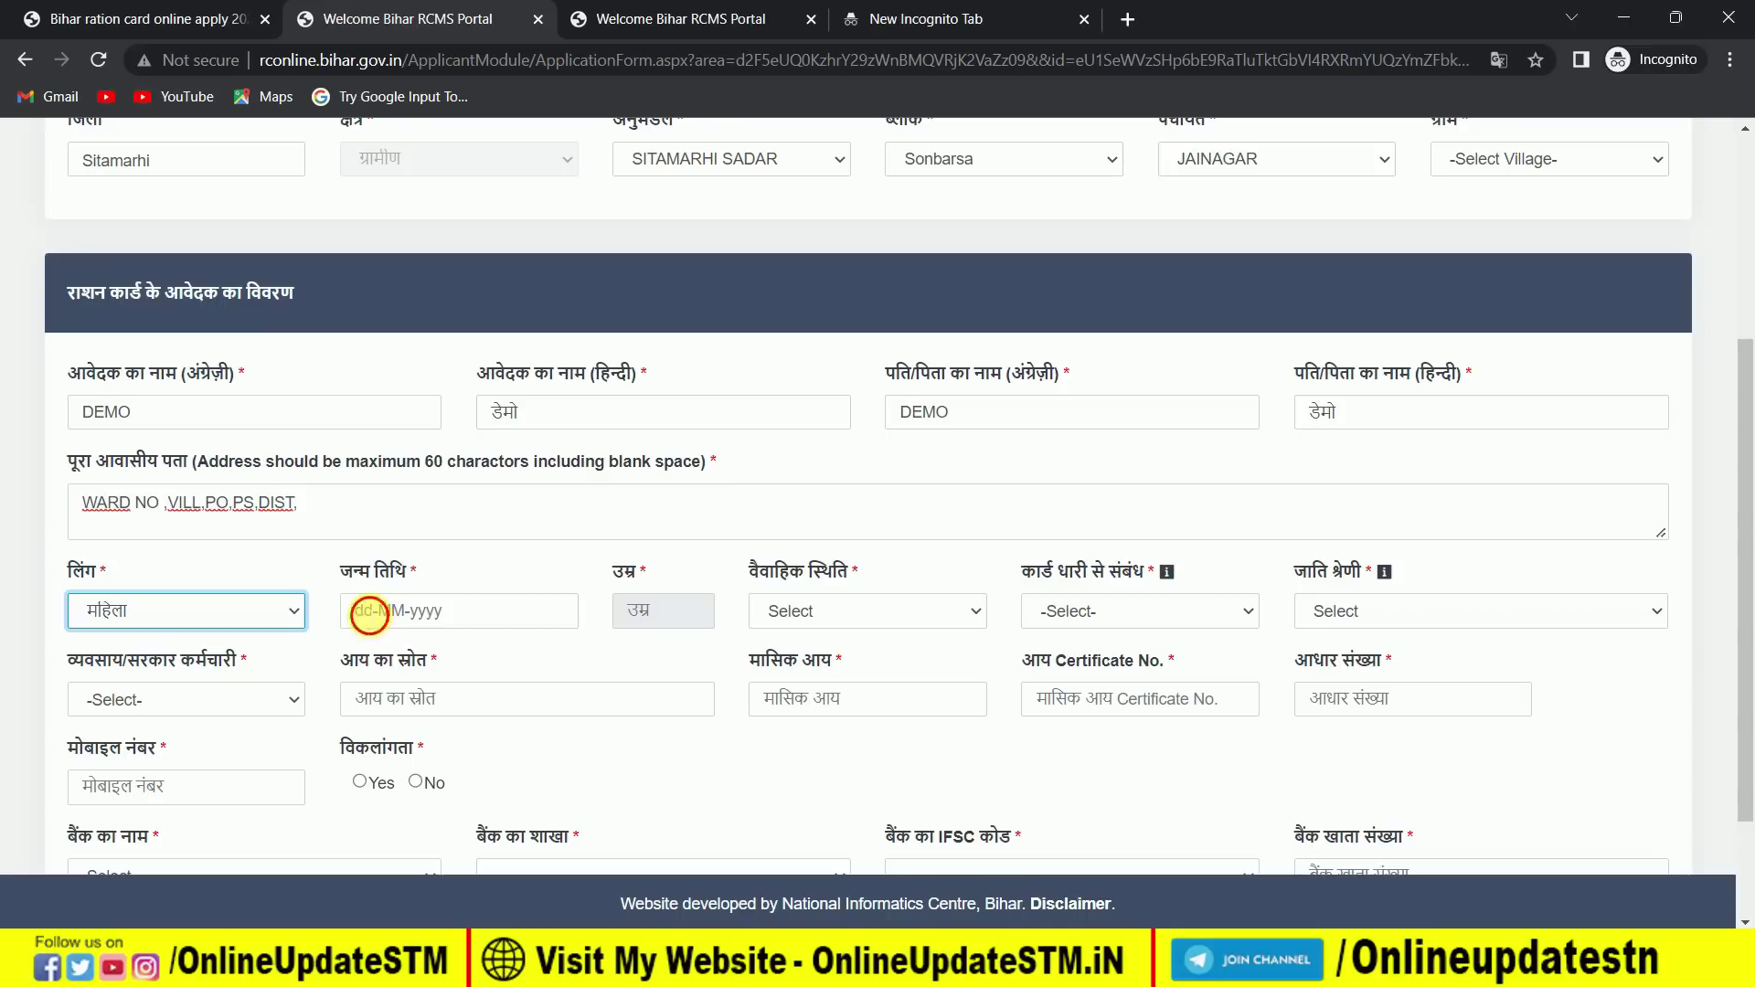
Step: Fill in the applicant's date of birth and set the marital status to विवाहित
{"action": "left_click", "coordinate": [366, 618]}
{"action": "left_click", "coordinate": [510, 651]}
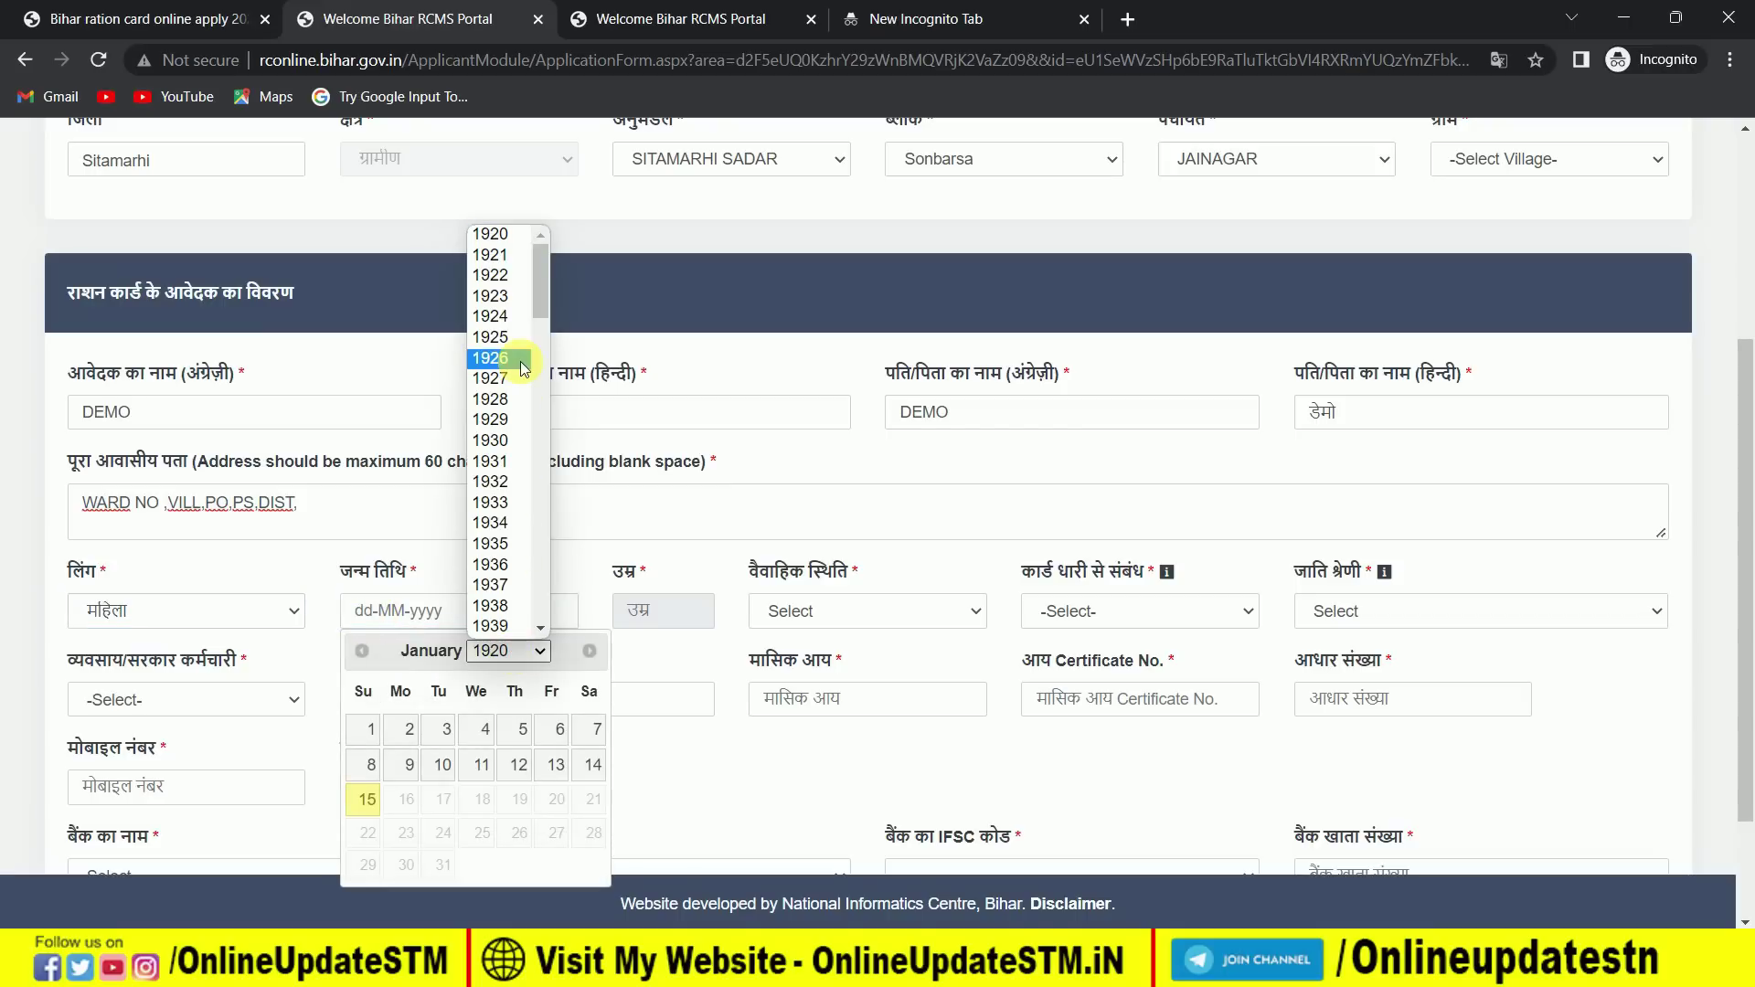
{"action": "scroll", "coordinate": [501, 498], "scroll_direction": "down", "scroll_amount": 7}
{"action": "scroll", "coordinate": [494, 494], "scroll_direction": "down", "scroll_amount": 10}
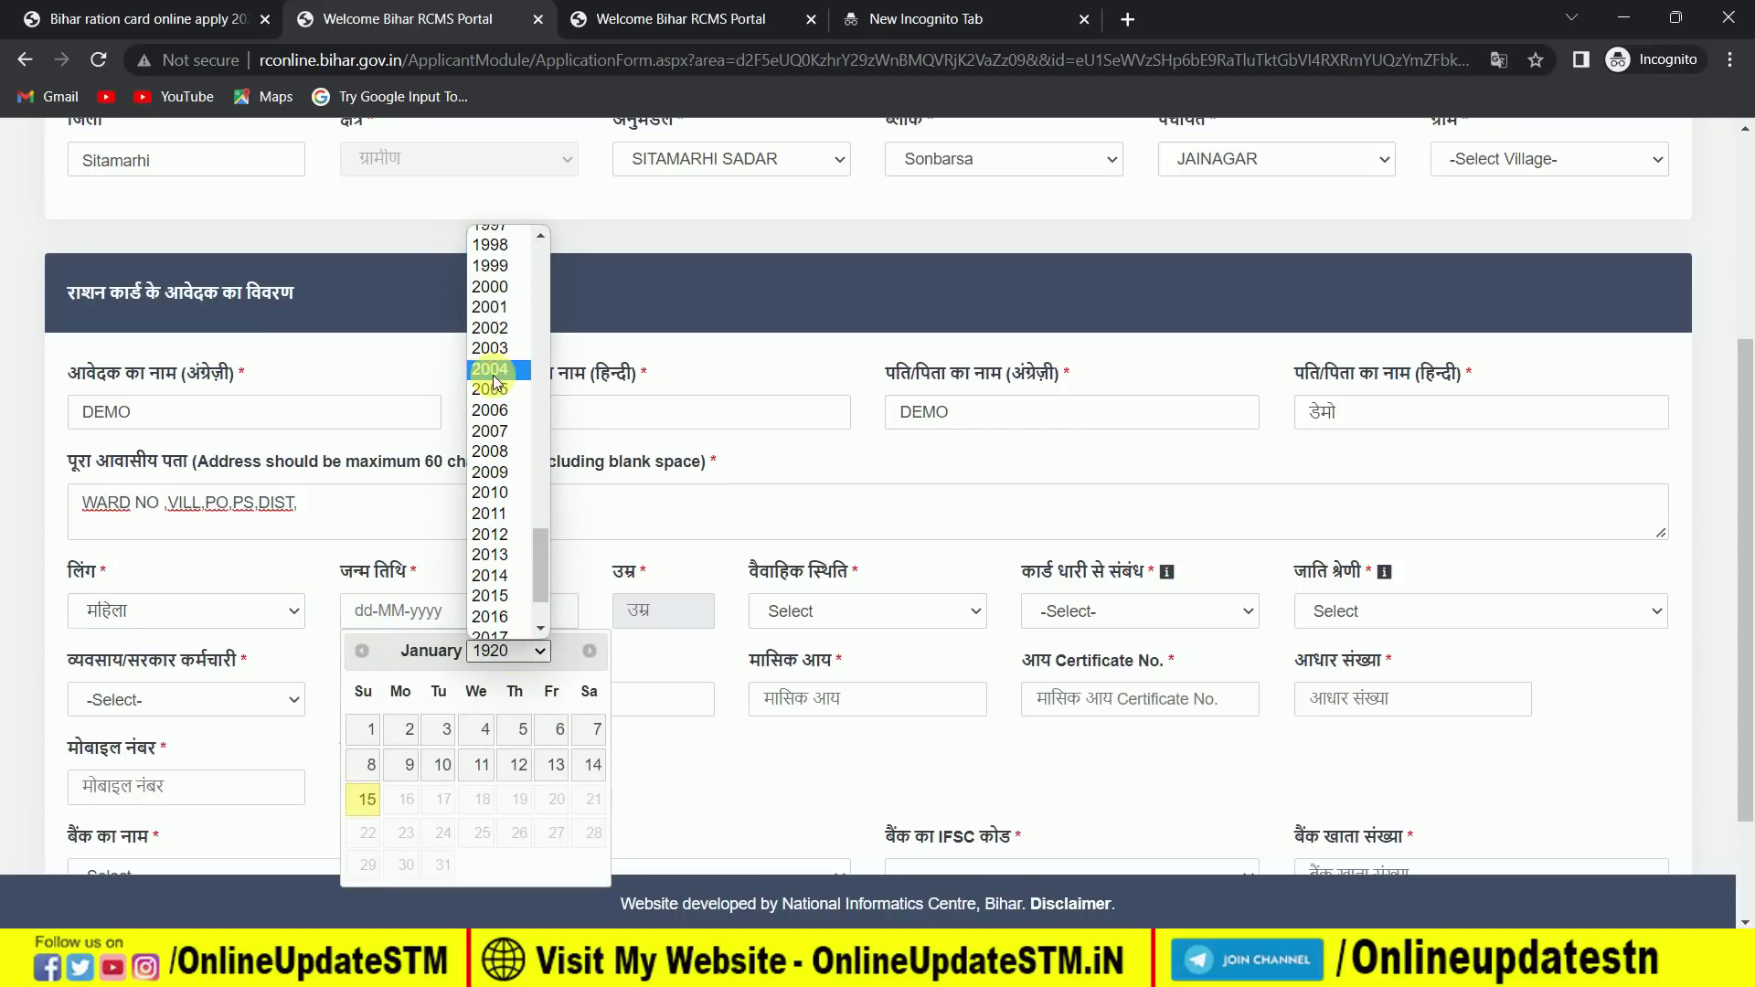
{"action": "left_click", "coordinate": [490, 265]}
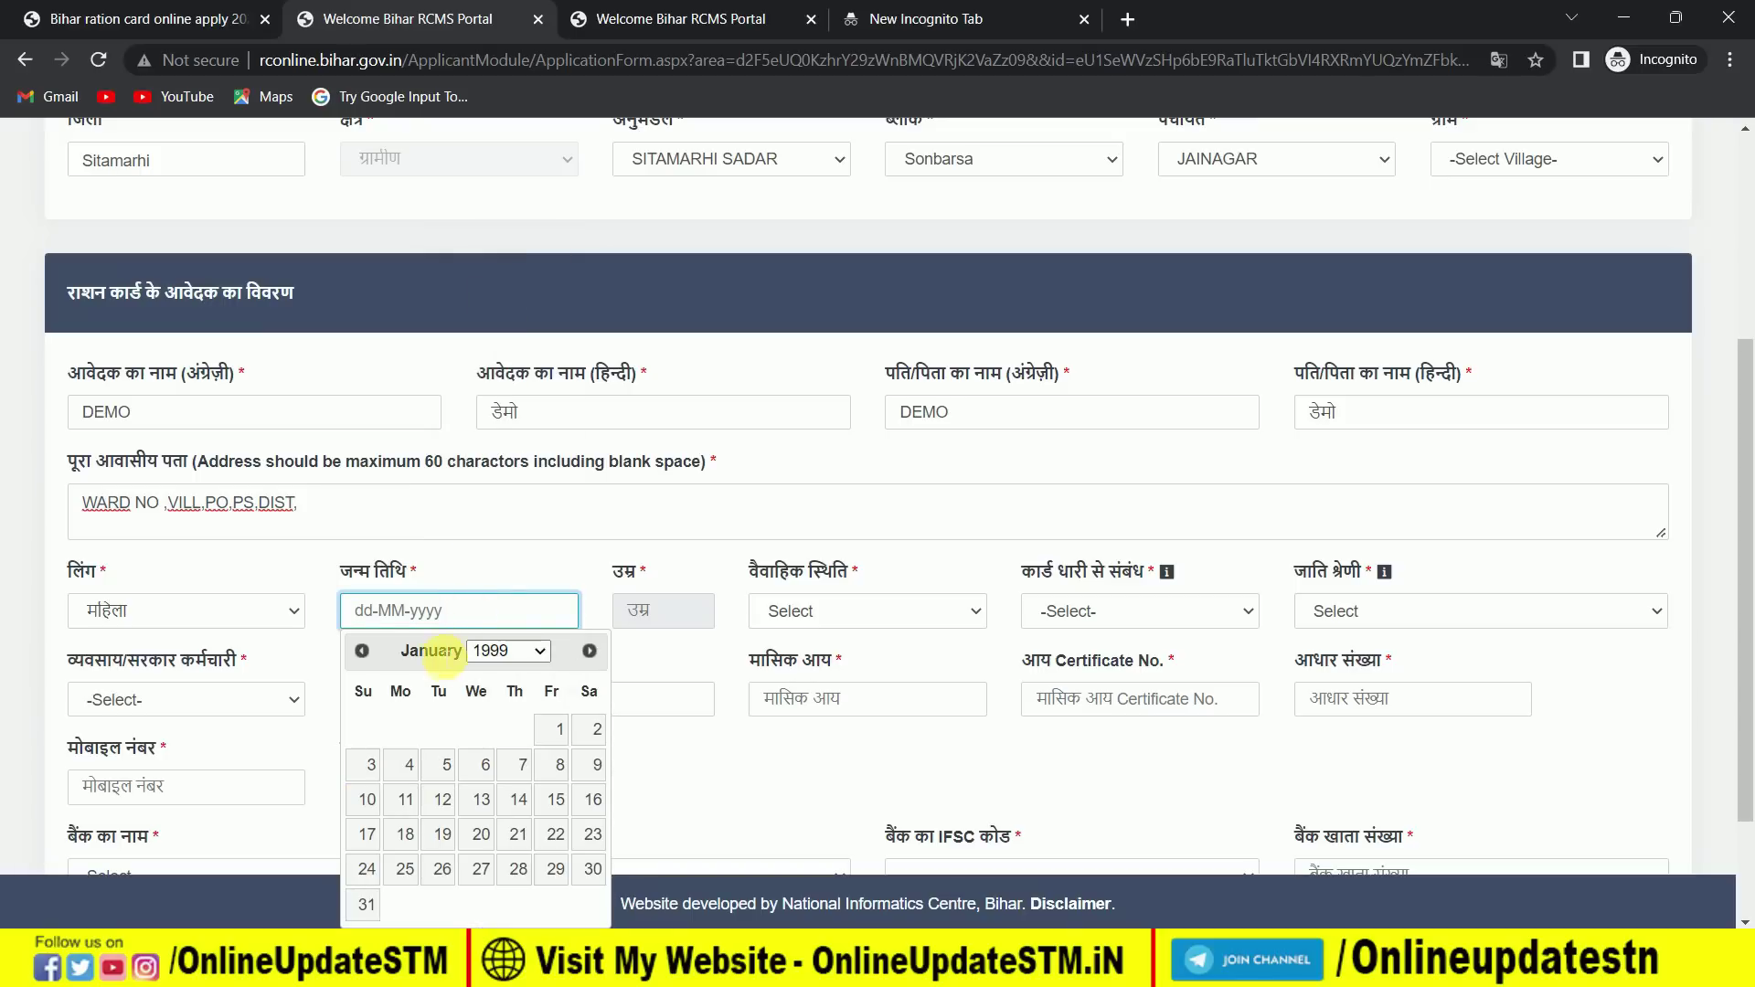
{"action": "left_click", "coordinate": [455, 651]}
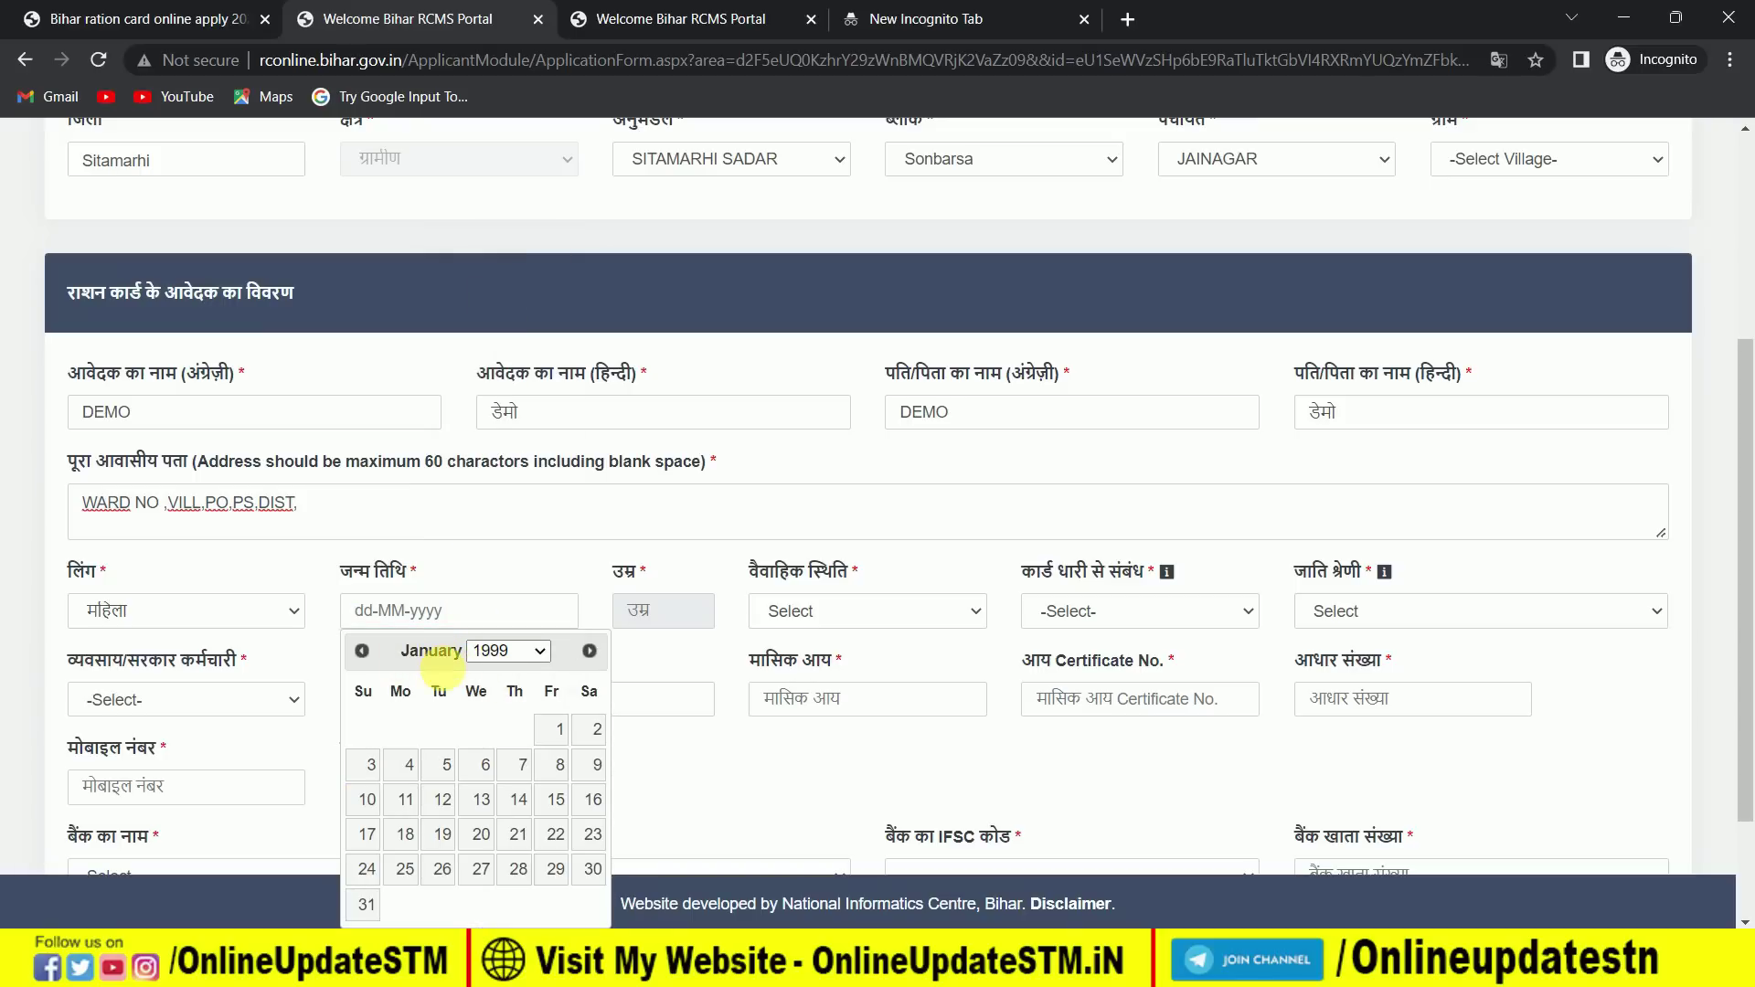
{"action": "left_click", "coordinate": [362, 650]}
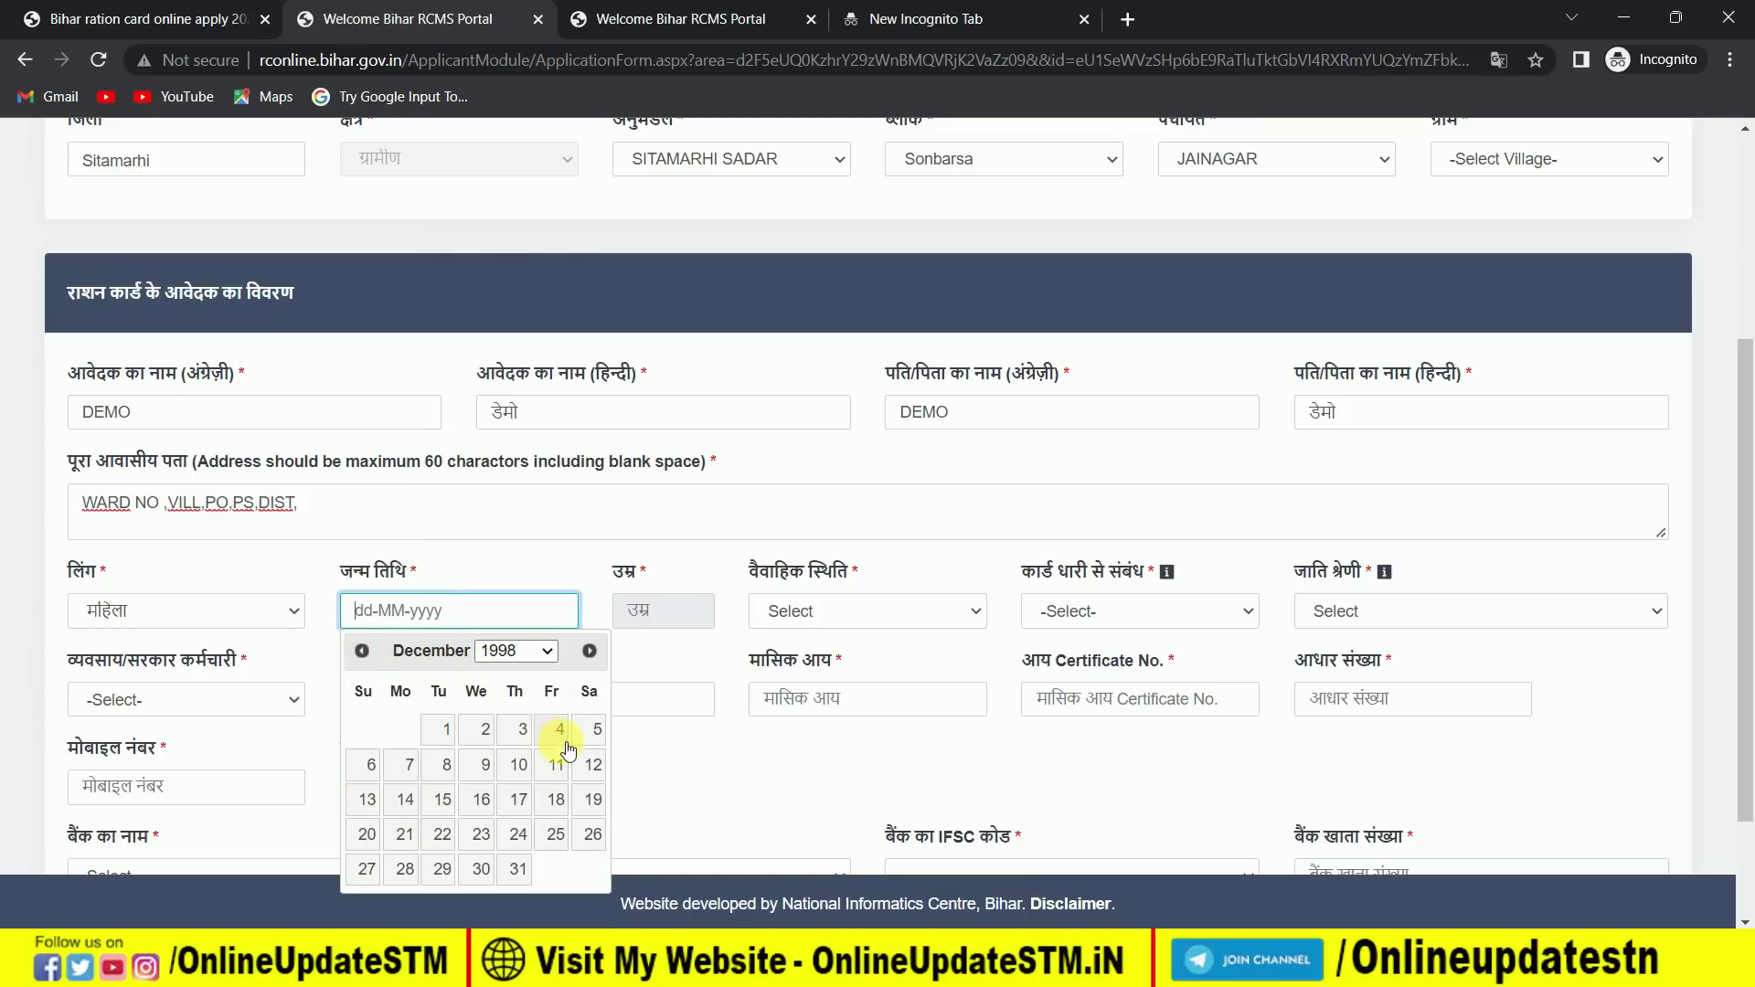
{"action": "left_click", "coordinate": [483, 802]}
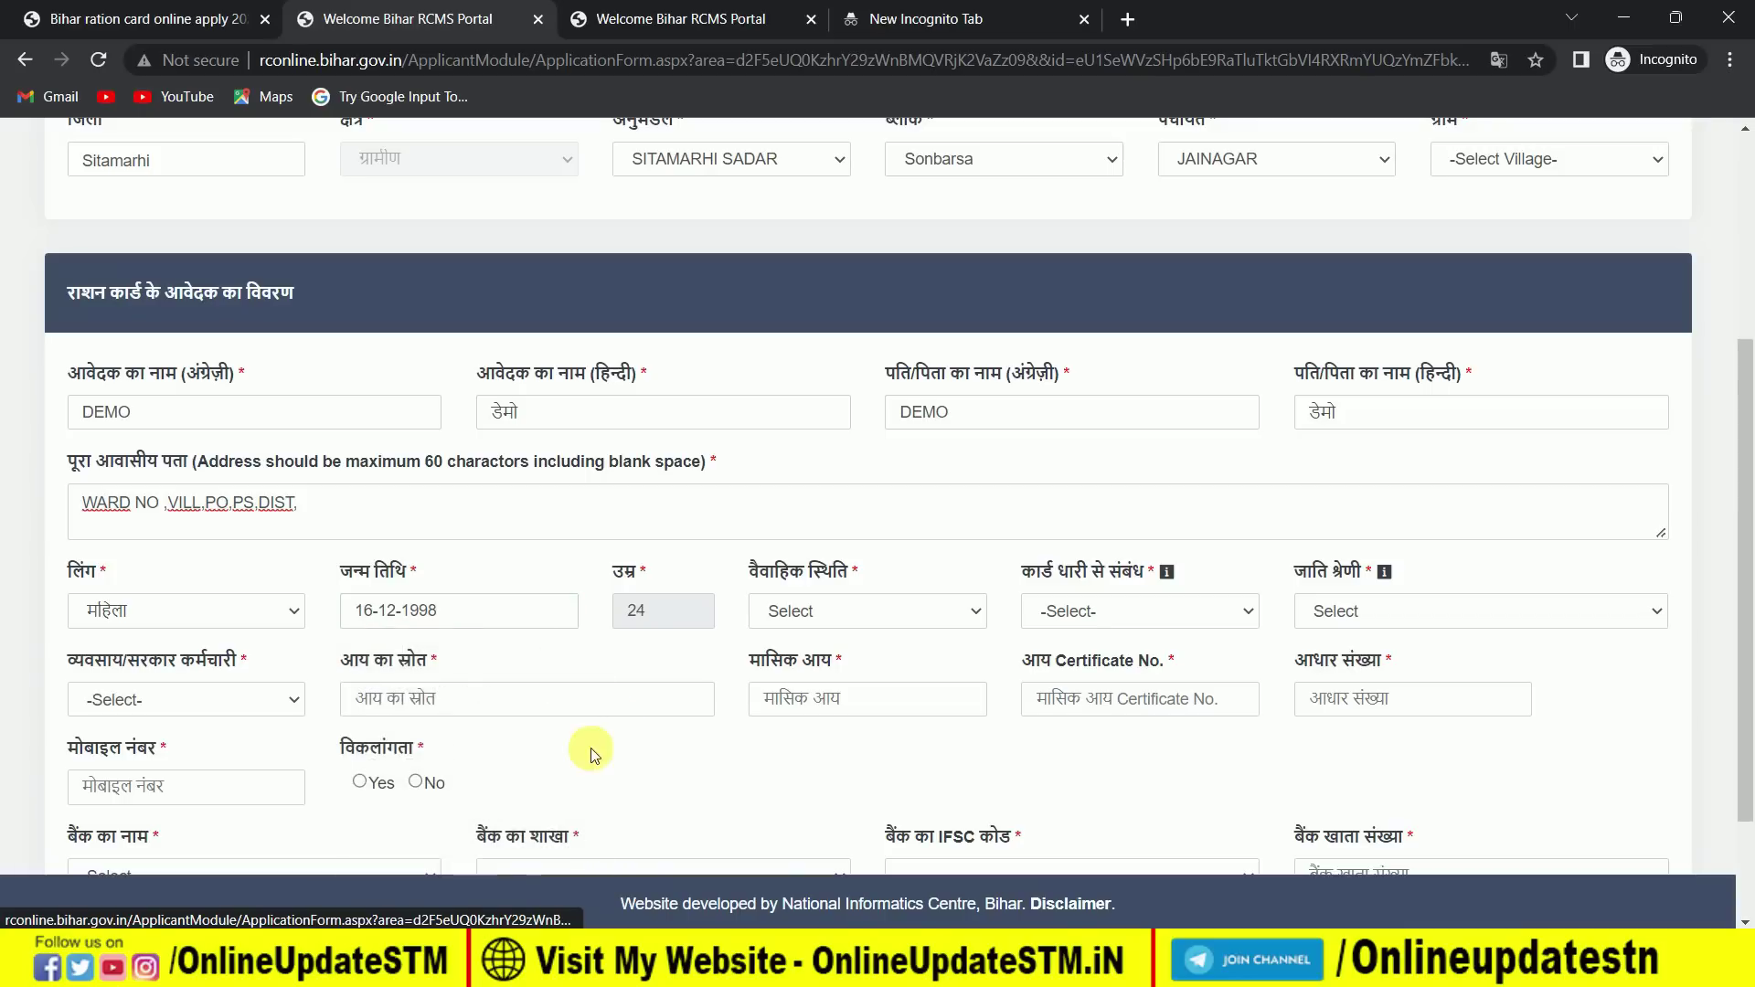
{"action": "left_click", "coordinate": [858, 612]}
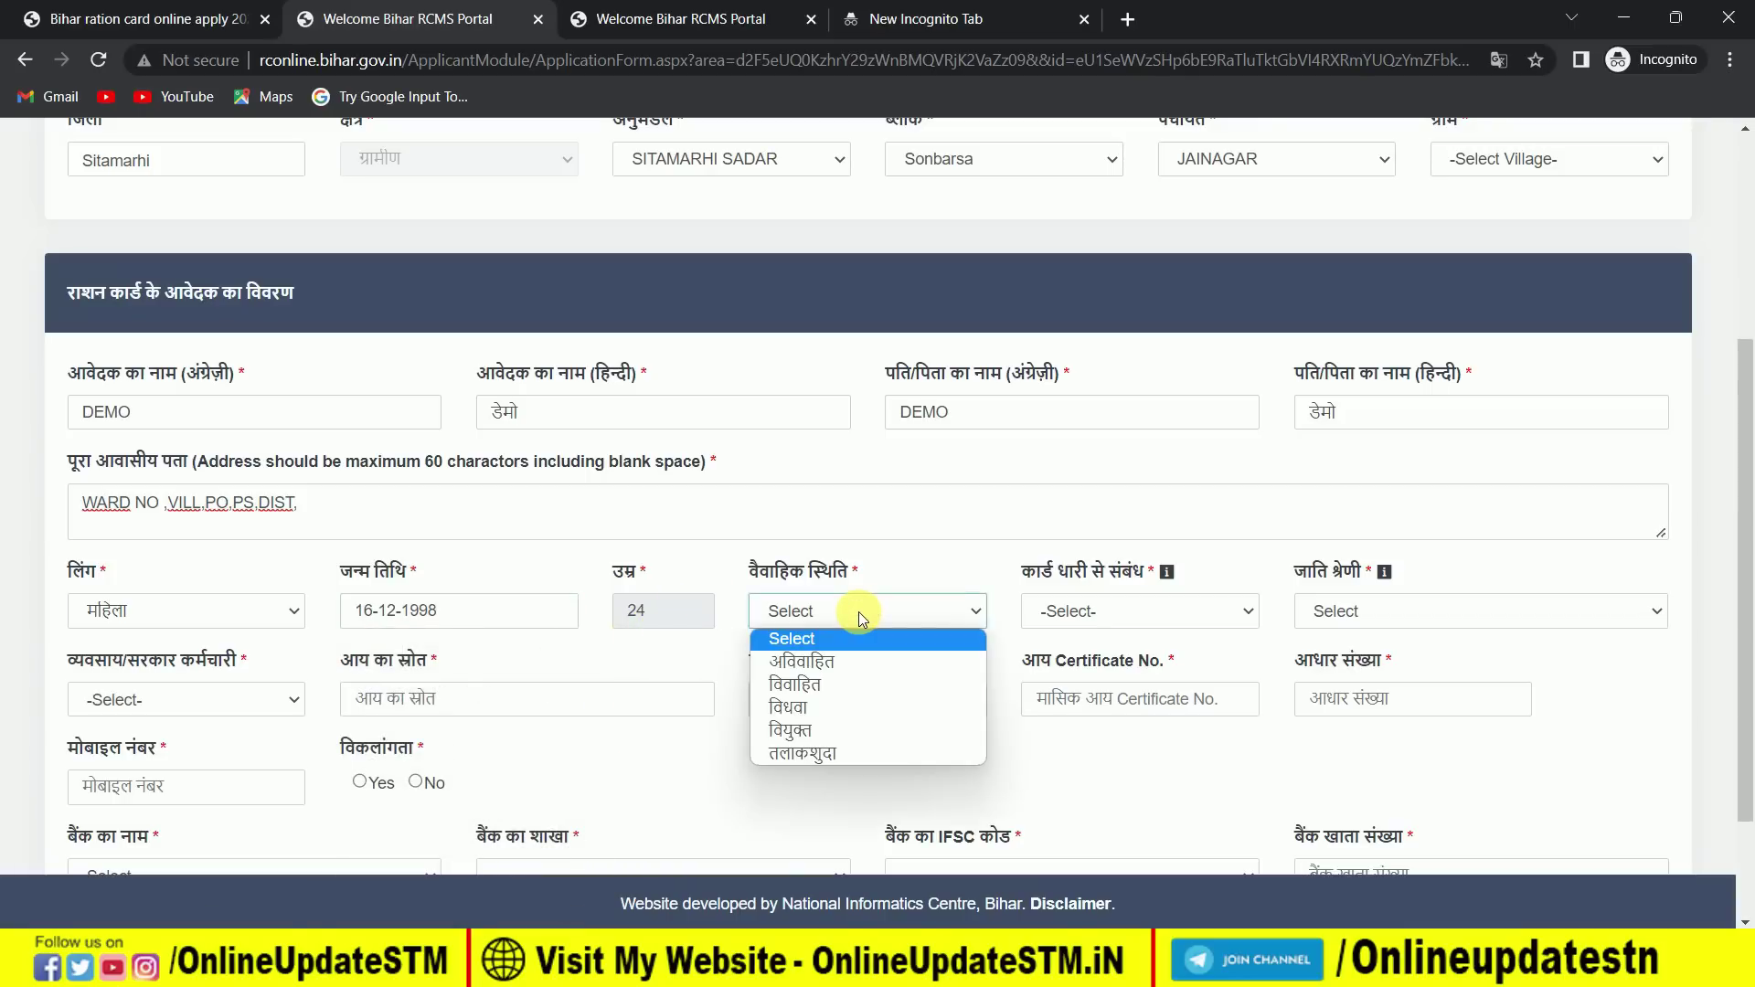
{"action": "left_click", "coordinate": [836, 683]}
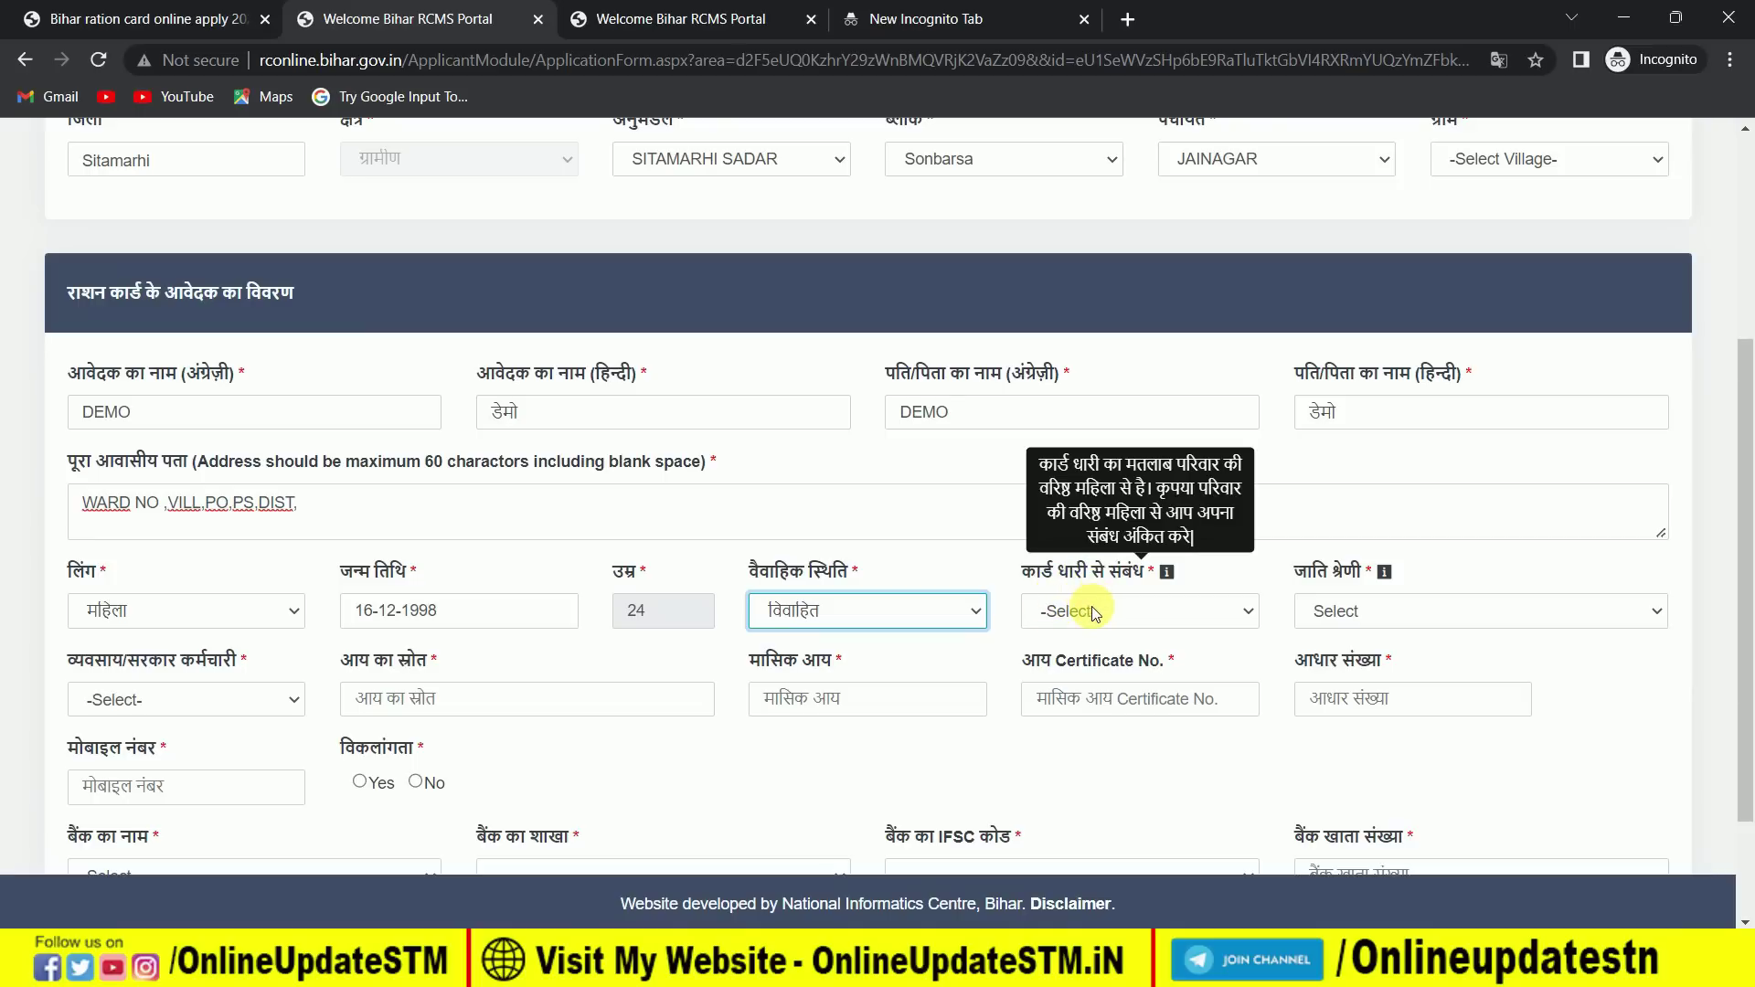
Step: Set the relationship to the card holder to स्वयं and the caste category to 2-अनुसूचित जाती
{"action": "left_click", "coordinate": [1094, 612]}
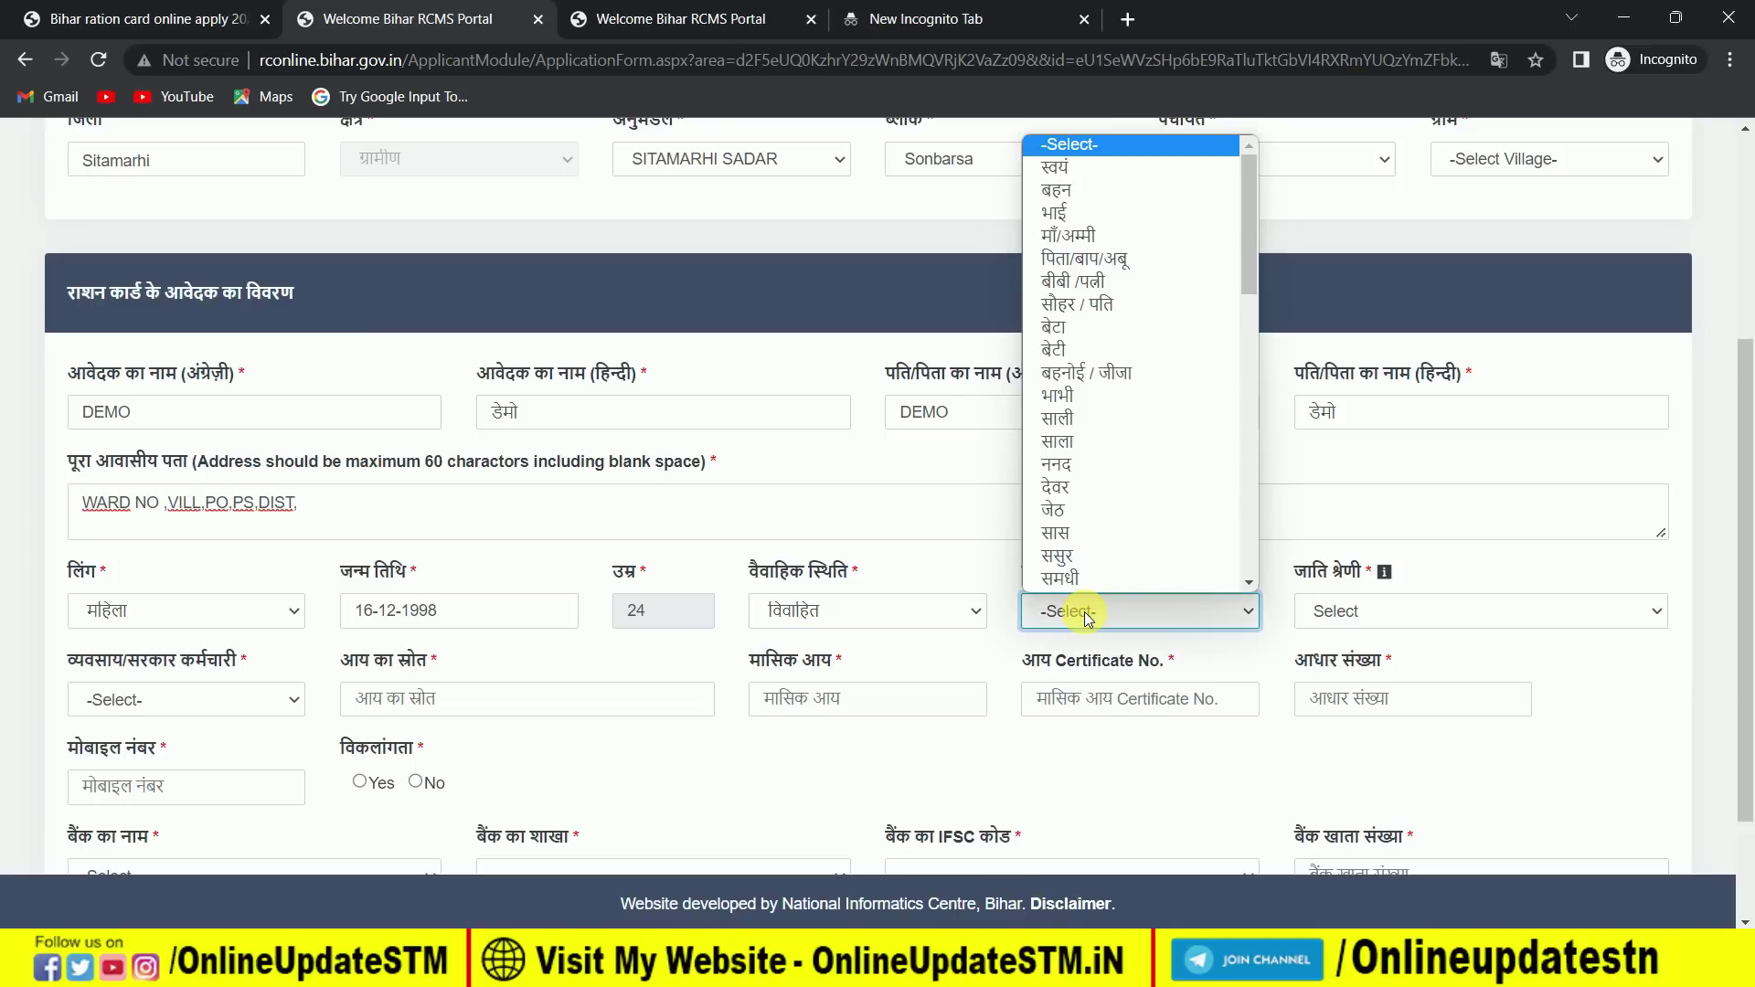
{"action": "scroll", "coordinate": [1074, 575], "scroll_direction": "down", "scroll_amount": 1}
{"action": "scroll", "coordinate": [1051, 206], "scroll_direction": "up", "scroll_amount": 3}
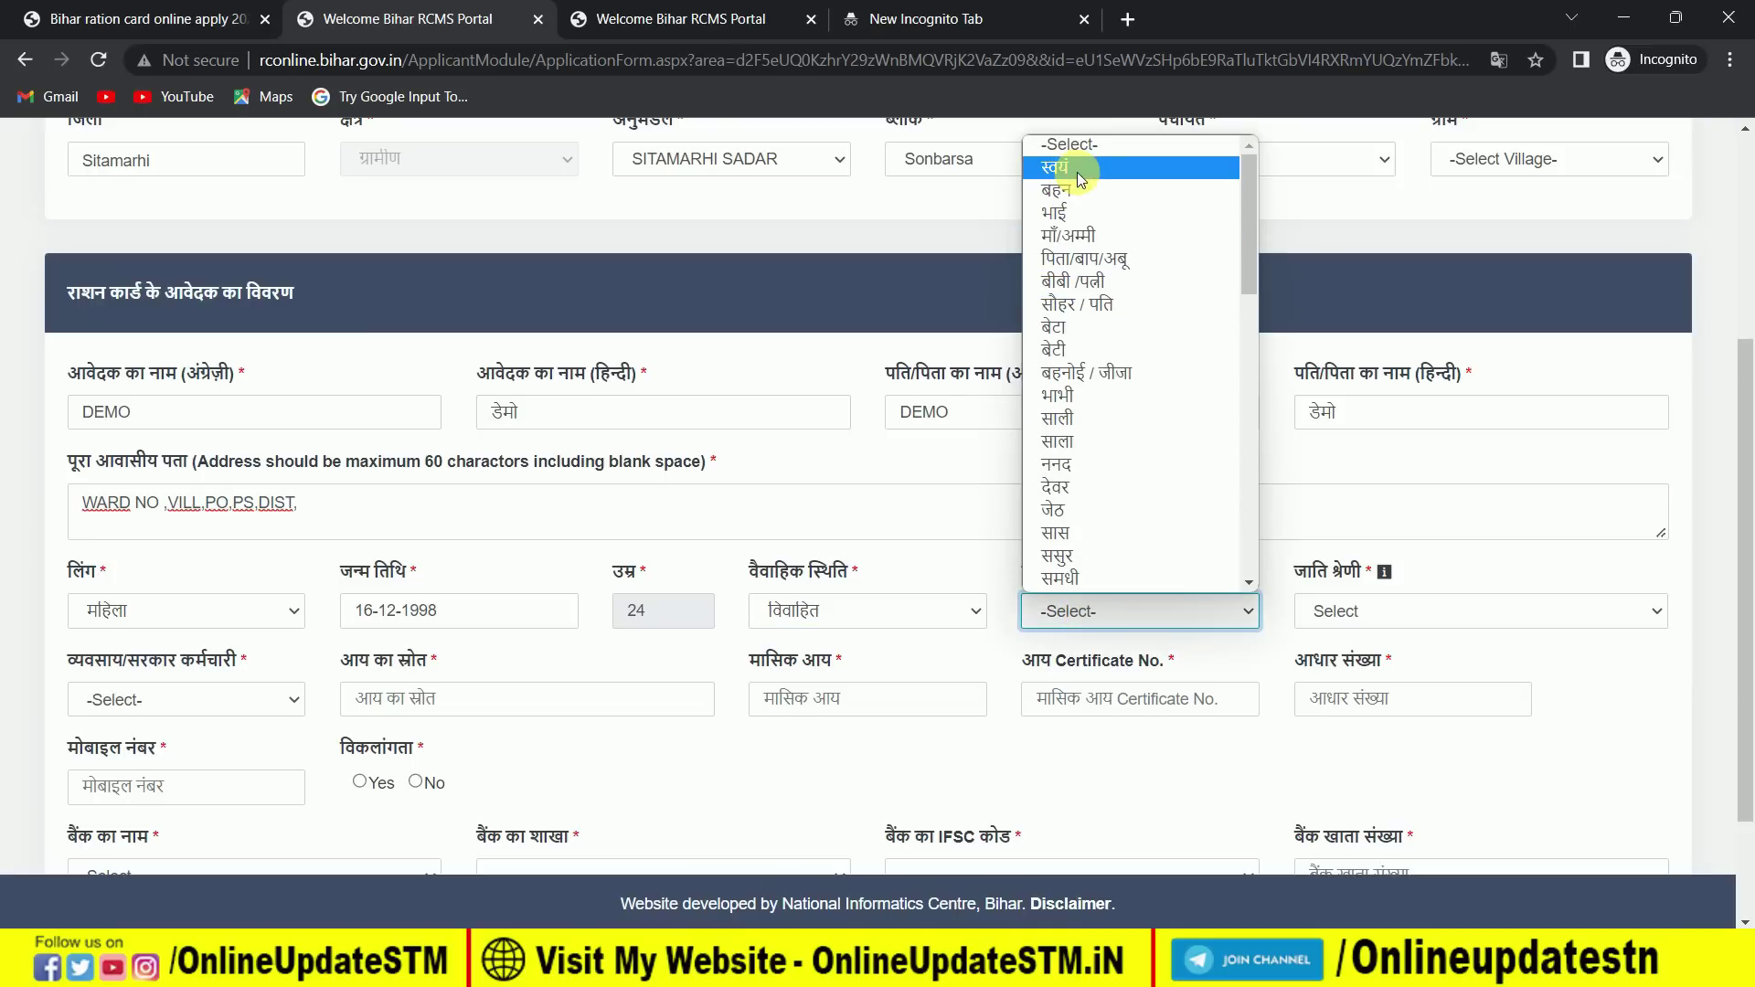
{"action": "left_click", "coordinate": [1076, 170]}
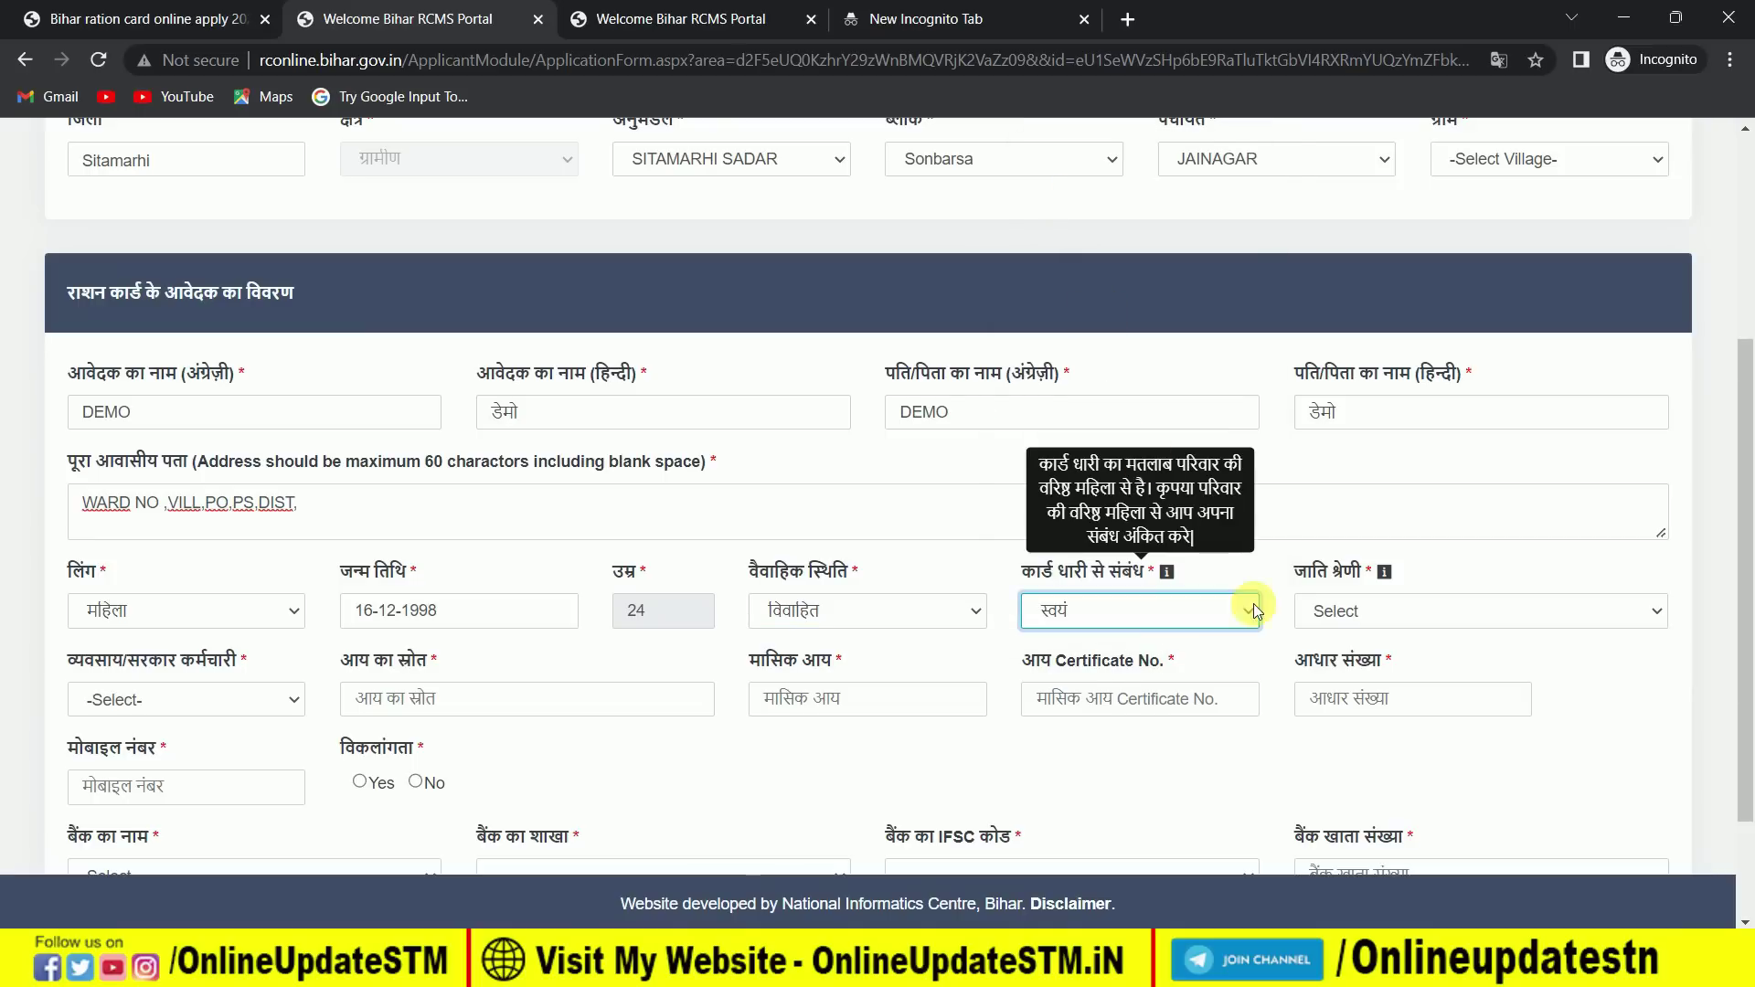
{"action": "left_click", "coordinate": [1377, 611]}
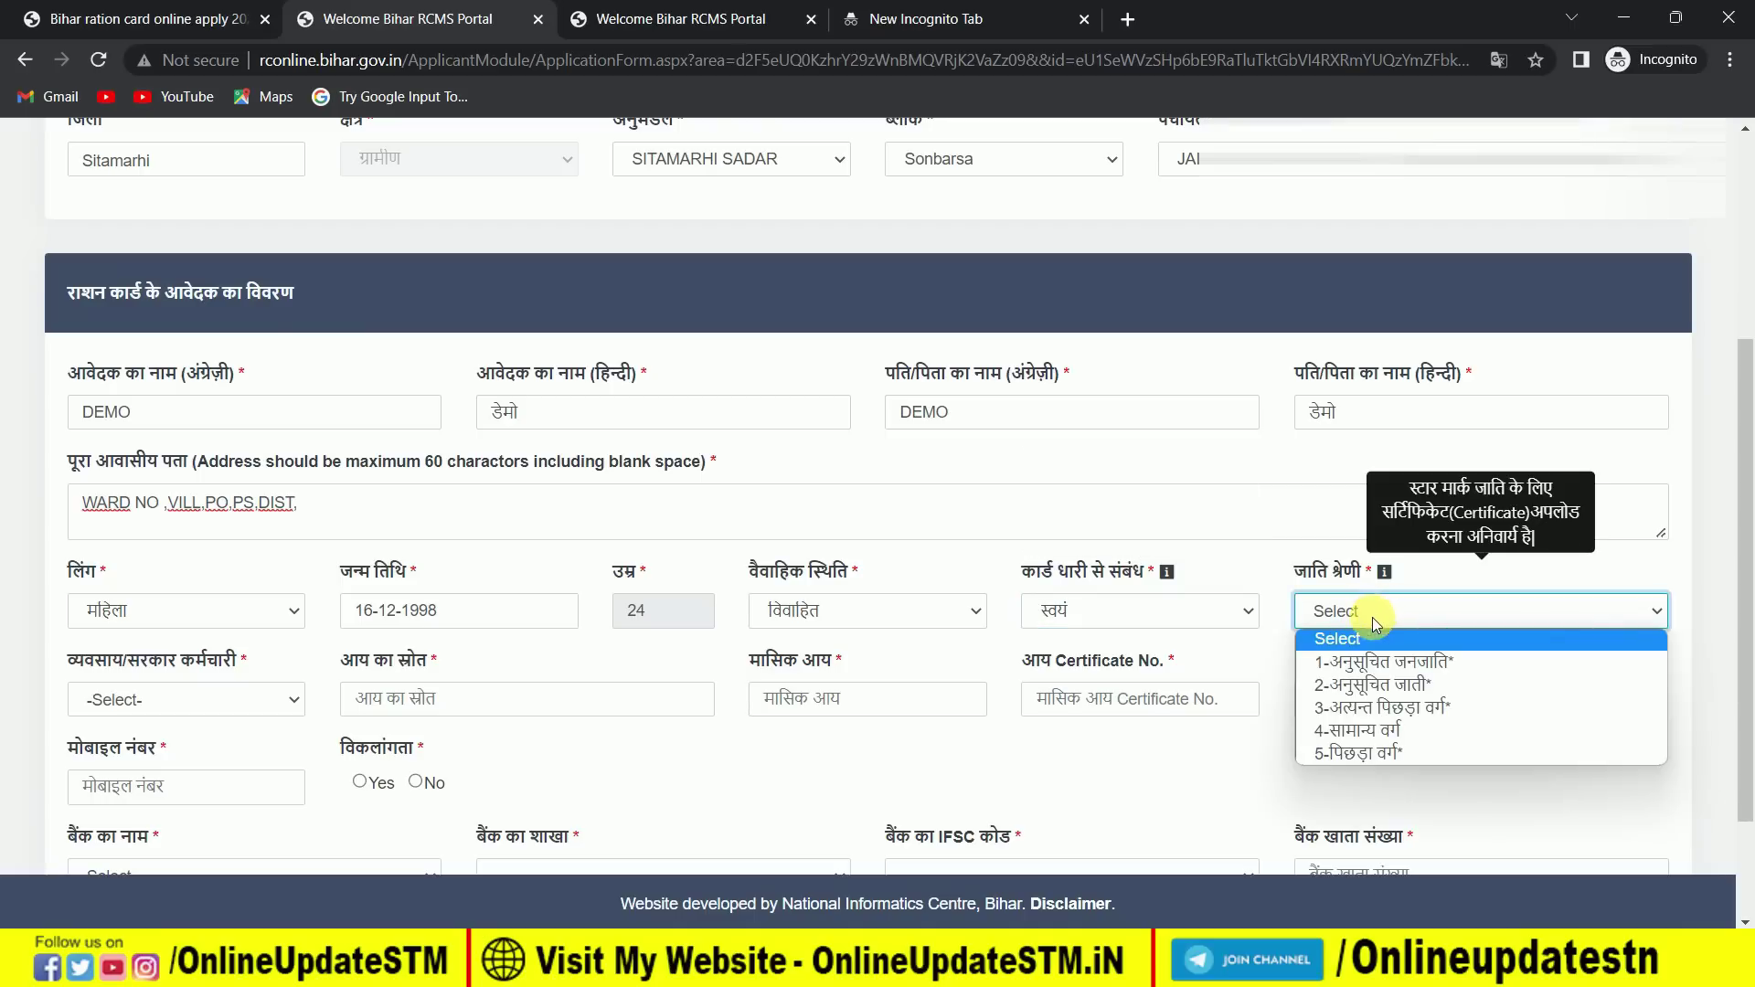
{"action": "left_click", "coordinate": [1404, 686]}
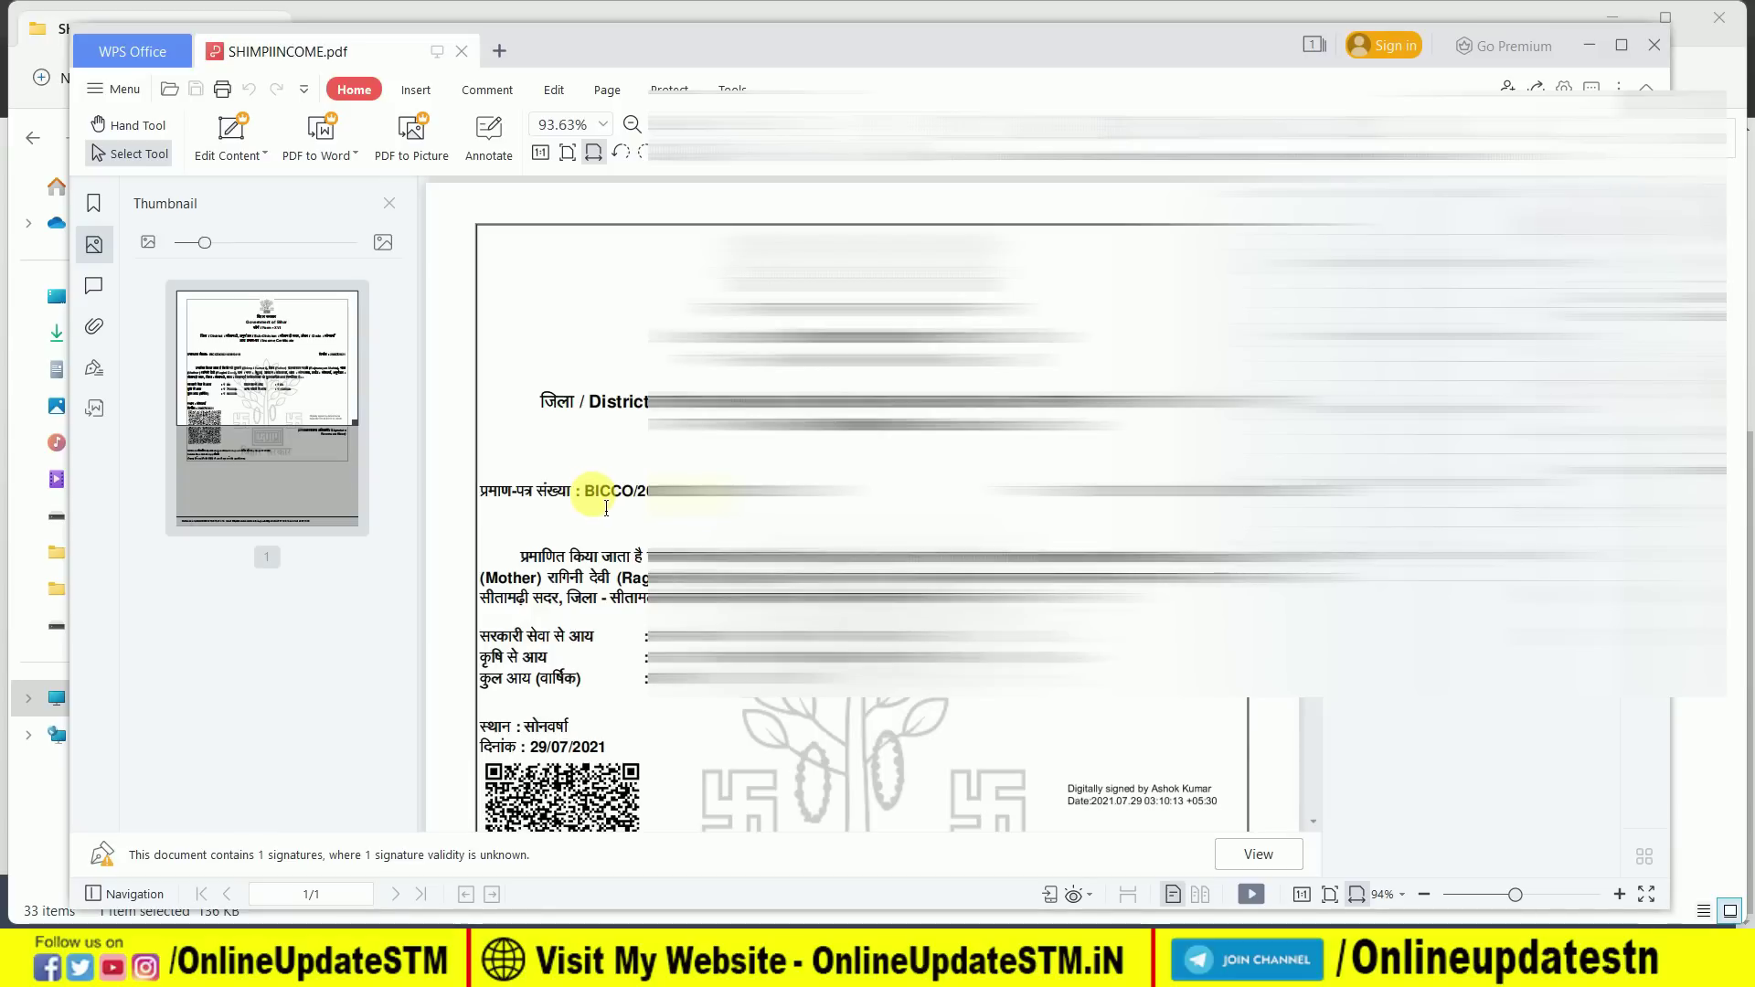
Step: Highlight the certificate number in the income certificate PDF and switch back to the Bihar RCMS Portal window in Chrome
{"action": "left_click_drag", "start_coordinate": [580, 491], "coordinate": [786, 491]}
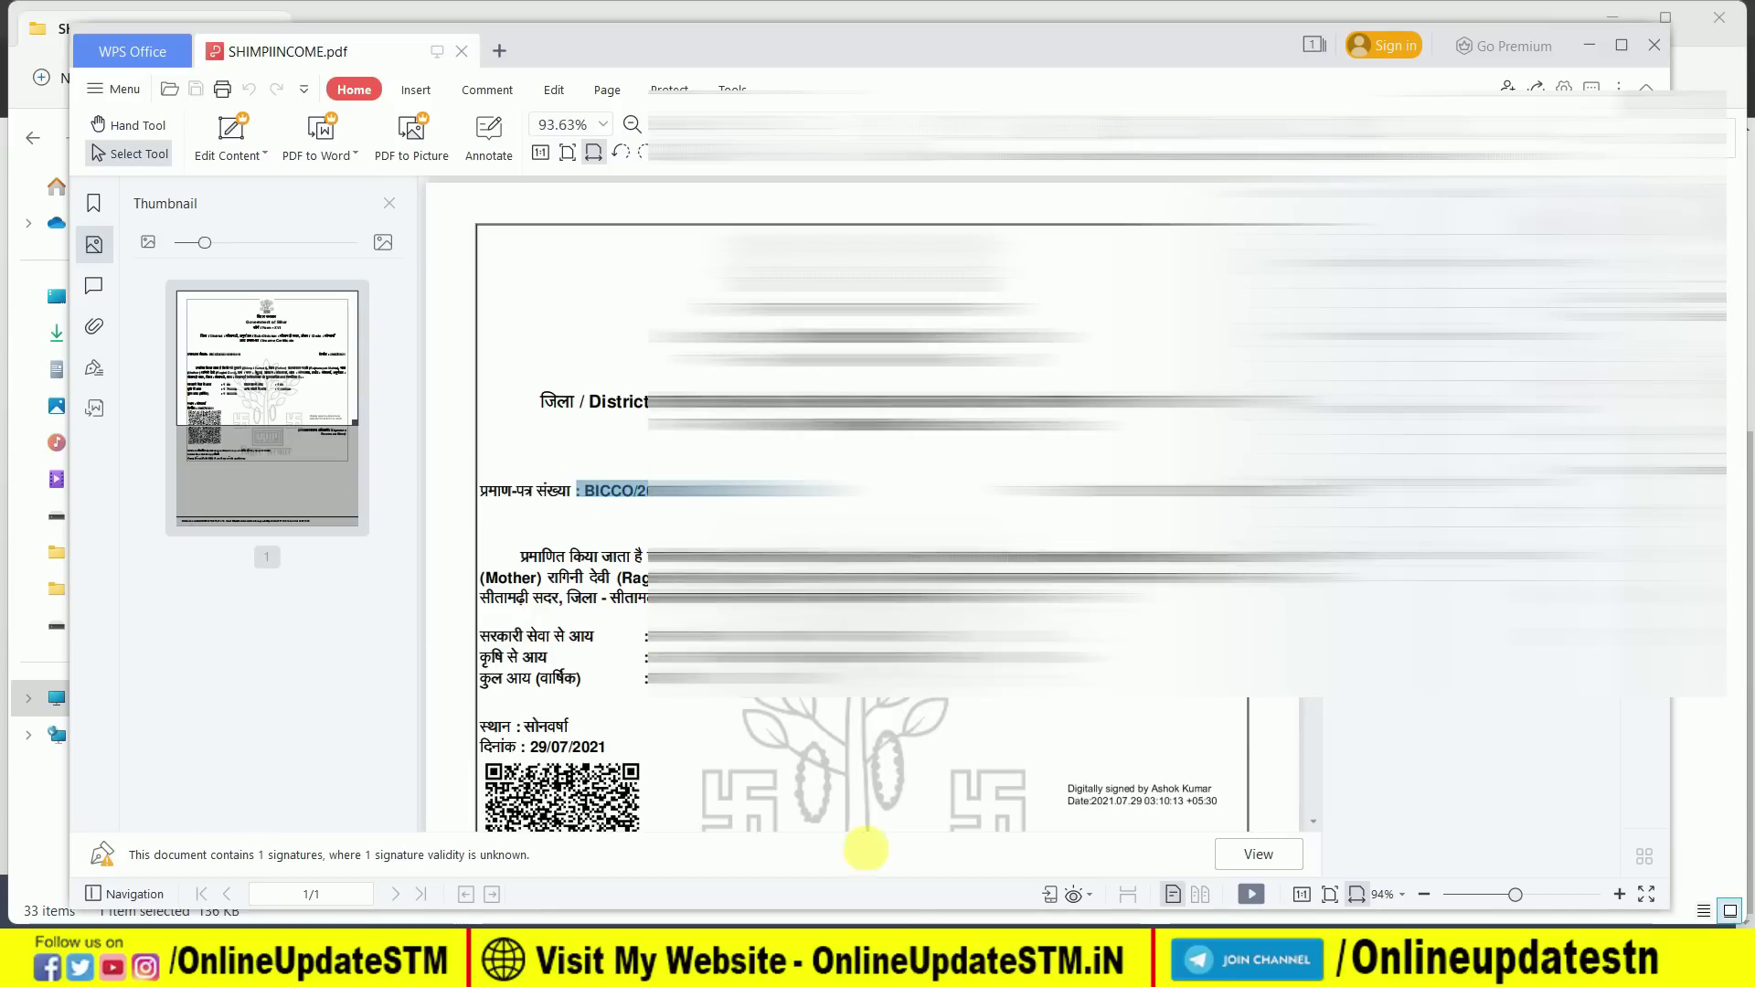
{"action": "mouse_move", "coordinate": [987, 959]}
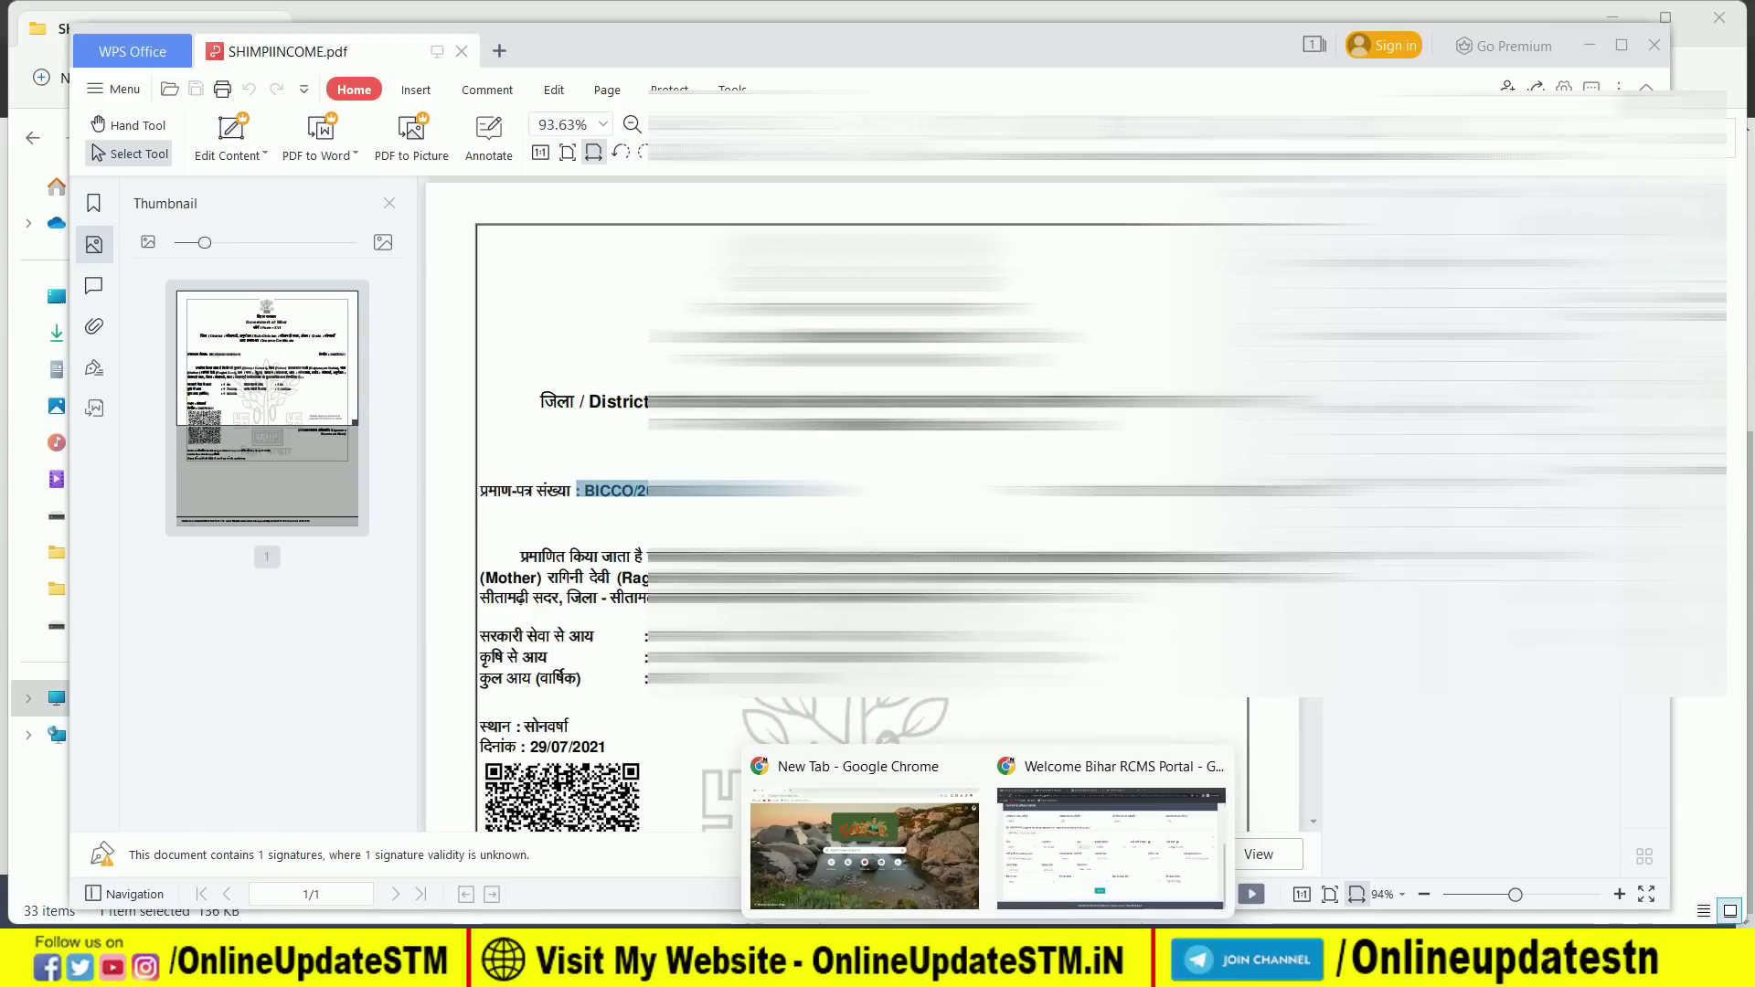
{"action": "left_click", "coordinate": [1110, 845]}
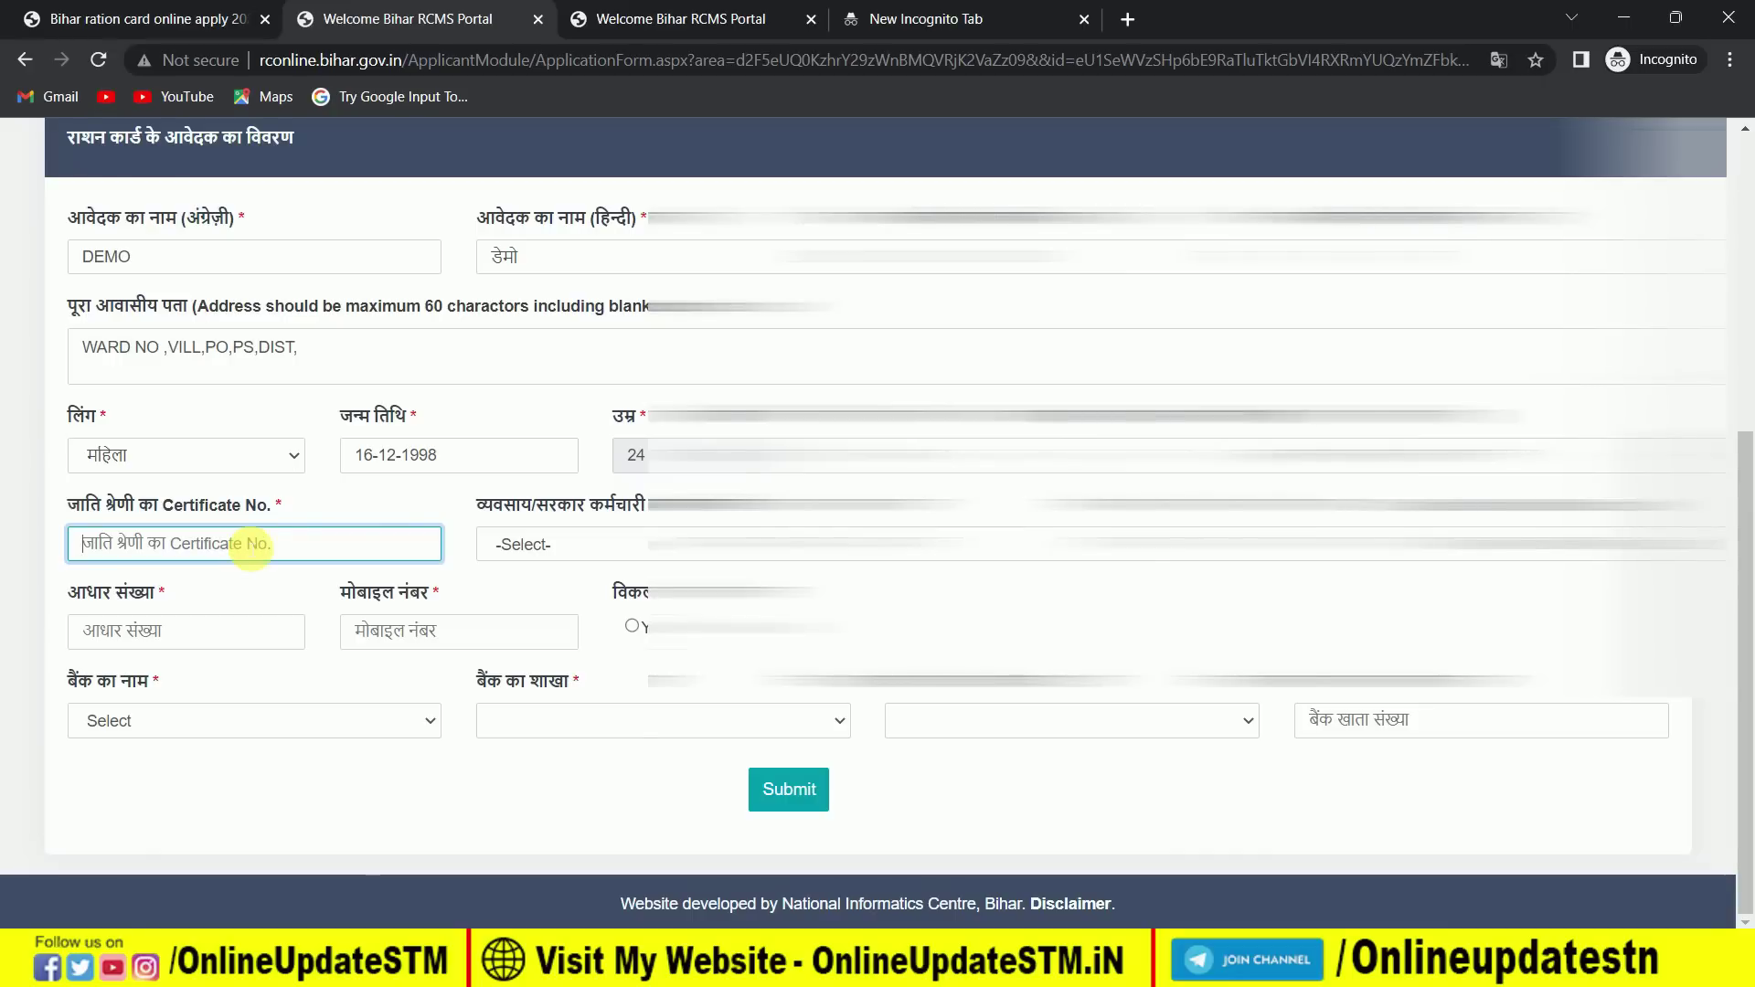
Step: Set the occupation to गृहणी and enter 90000 as the income source (आय का स्रोत)
{"action": "left_click", "coordinate": [519, 544]}
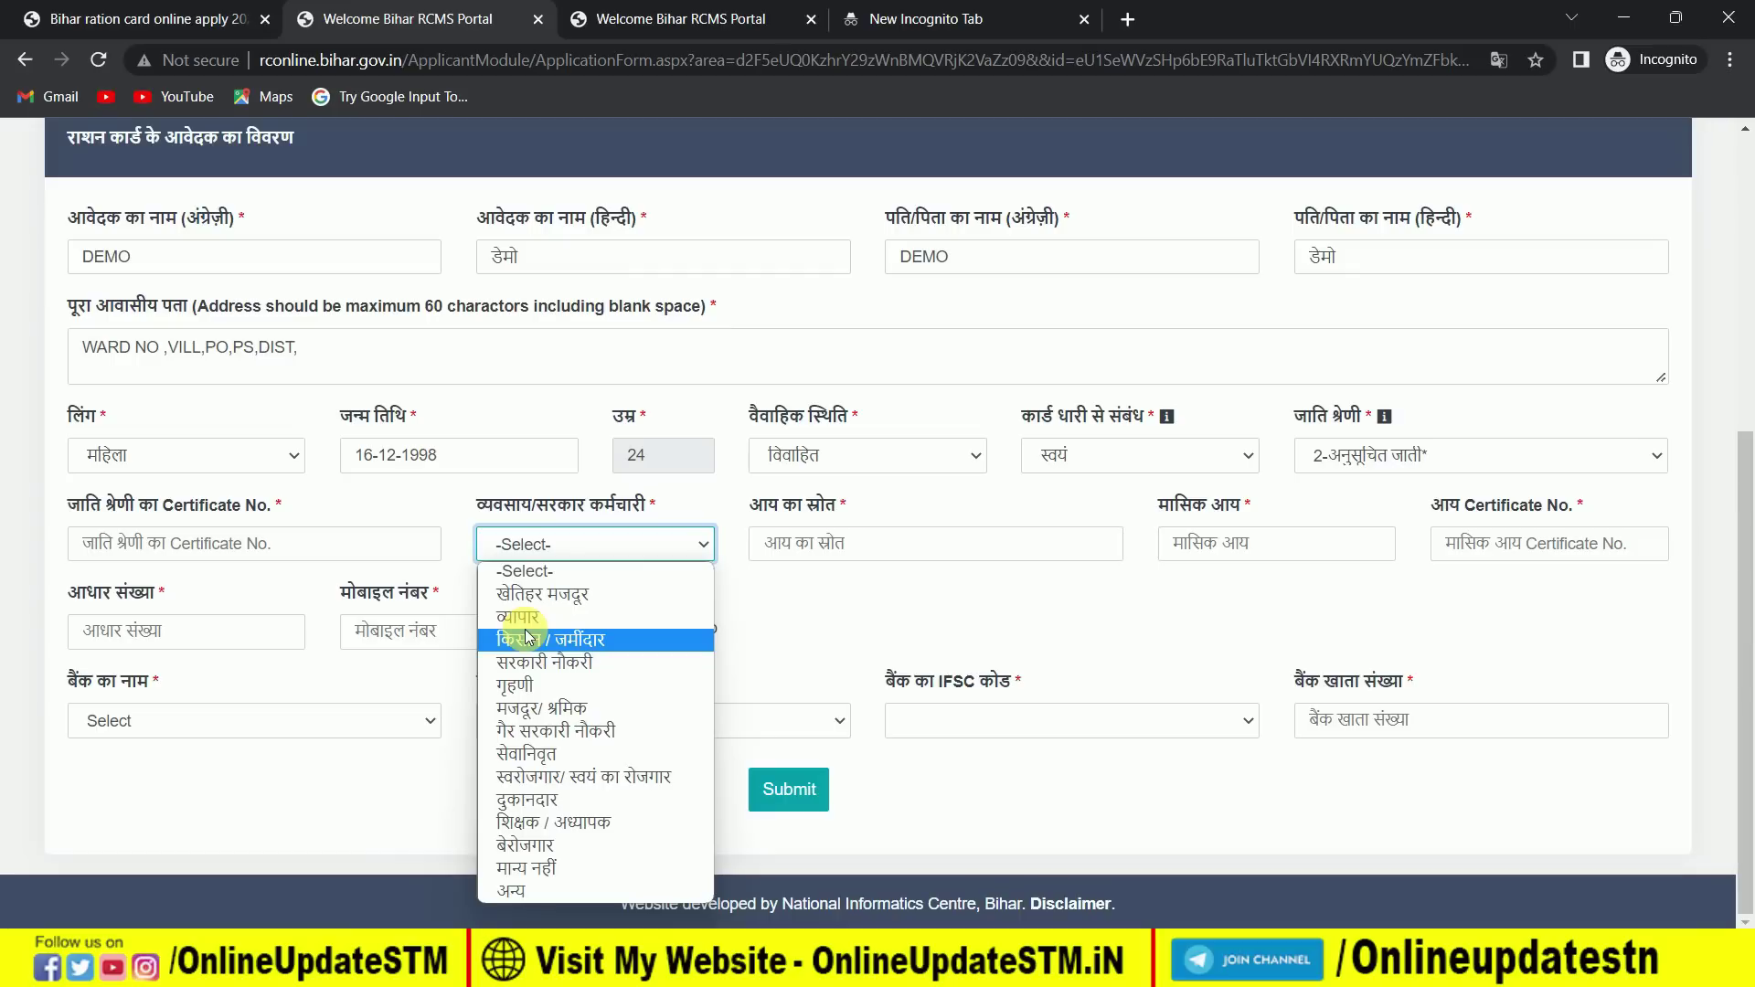
{"action": "left_click", "coordinate": [514, 684]}
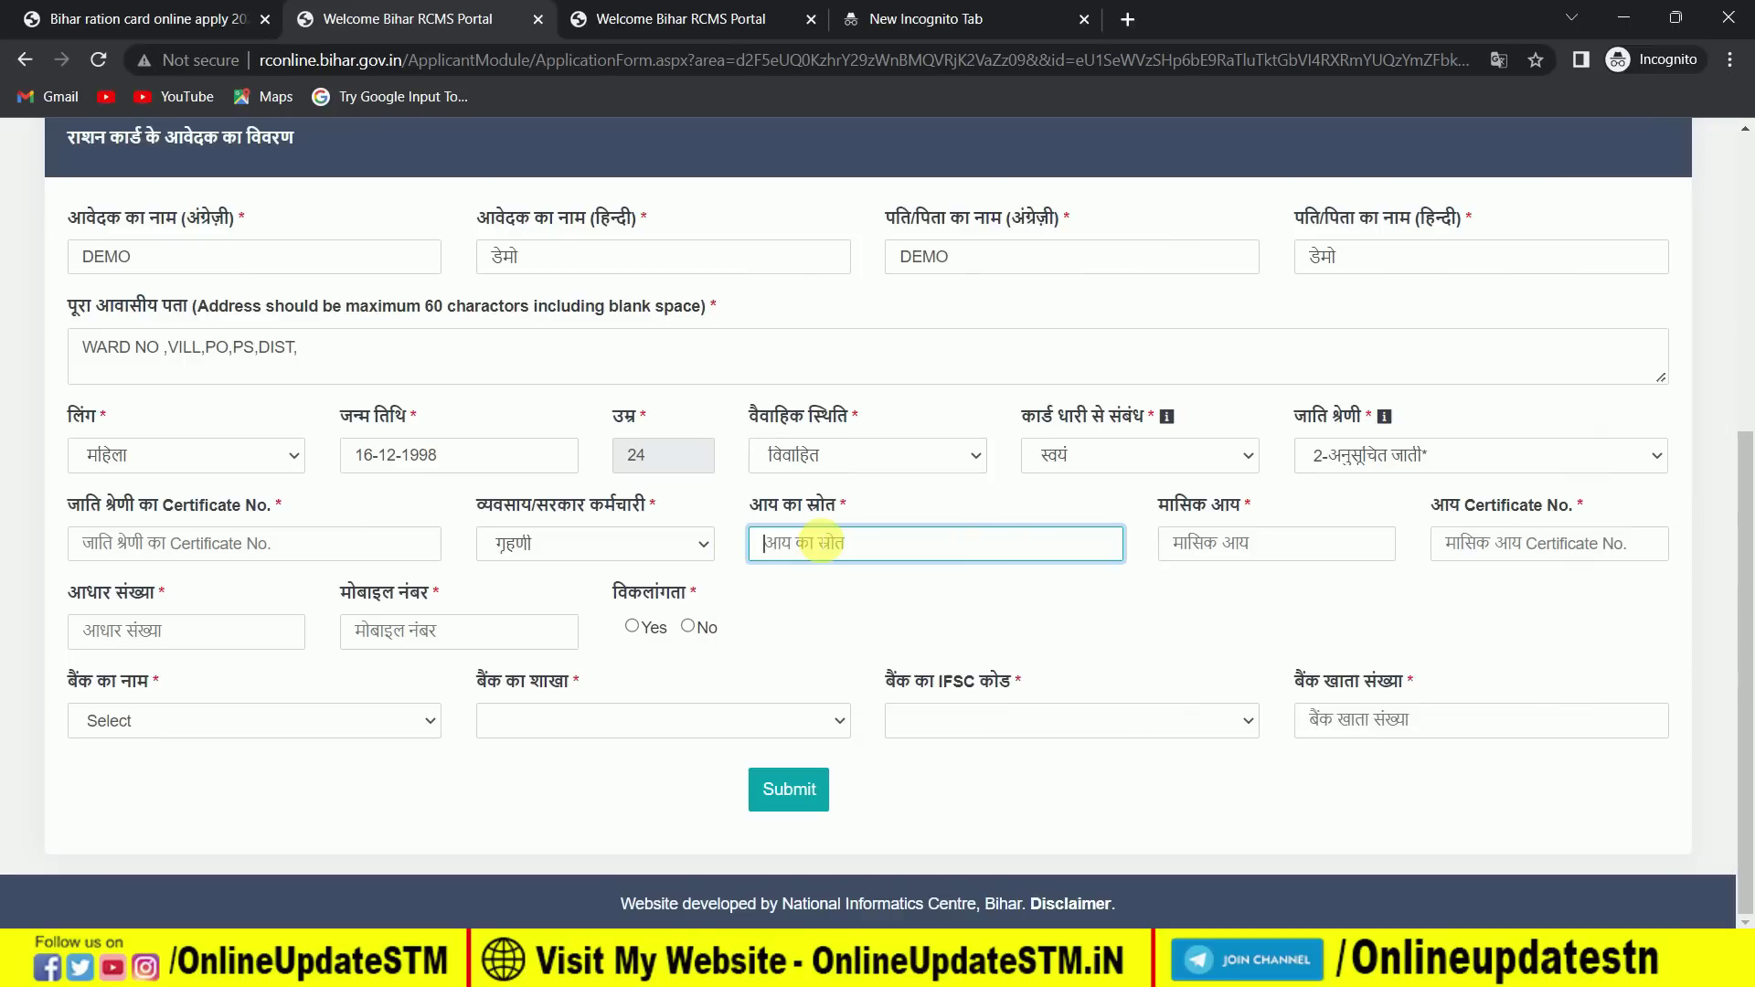
{"action": "type", "text": "90000"}
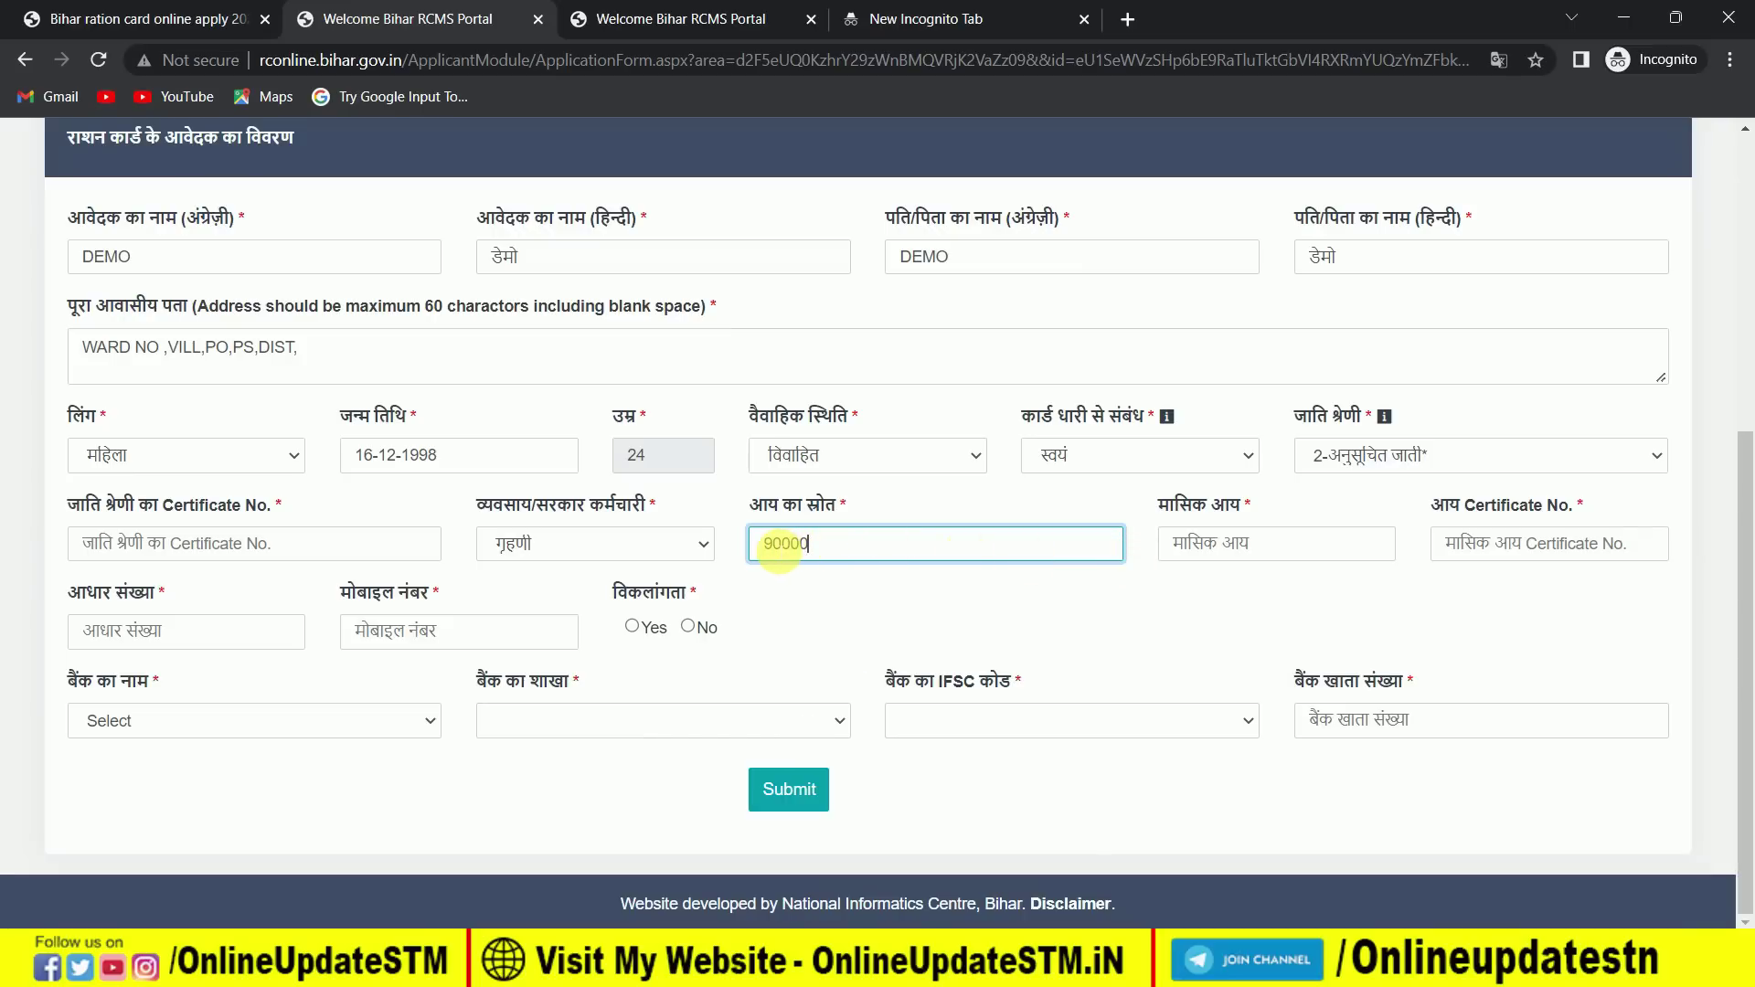
Step: Set the applicant's disability status (विकलांगता) to No
{"action": "left_click", "coordinate": [1199, 552]}
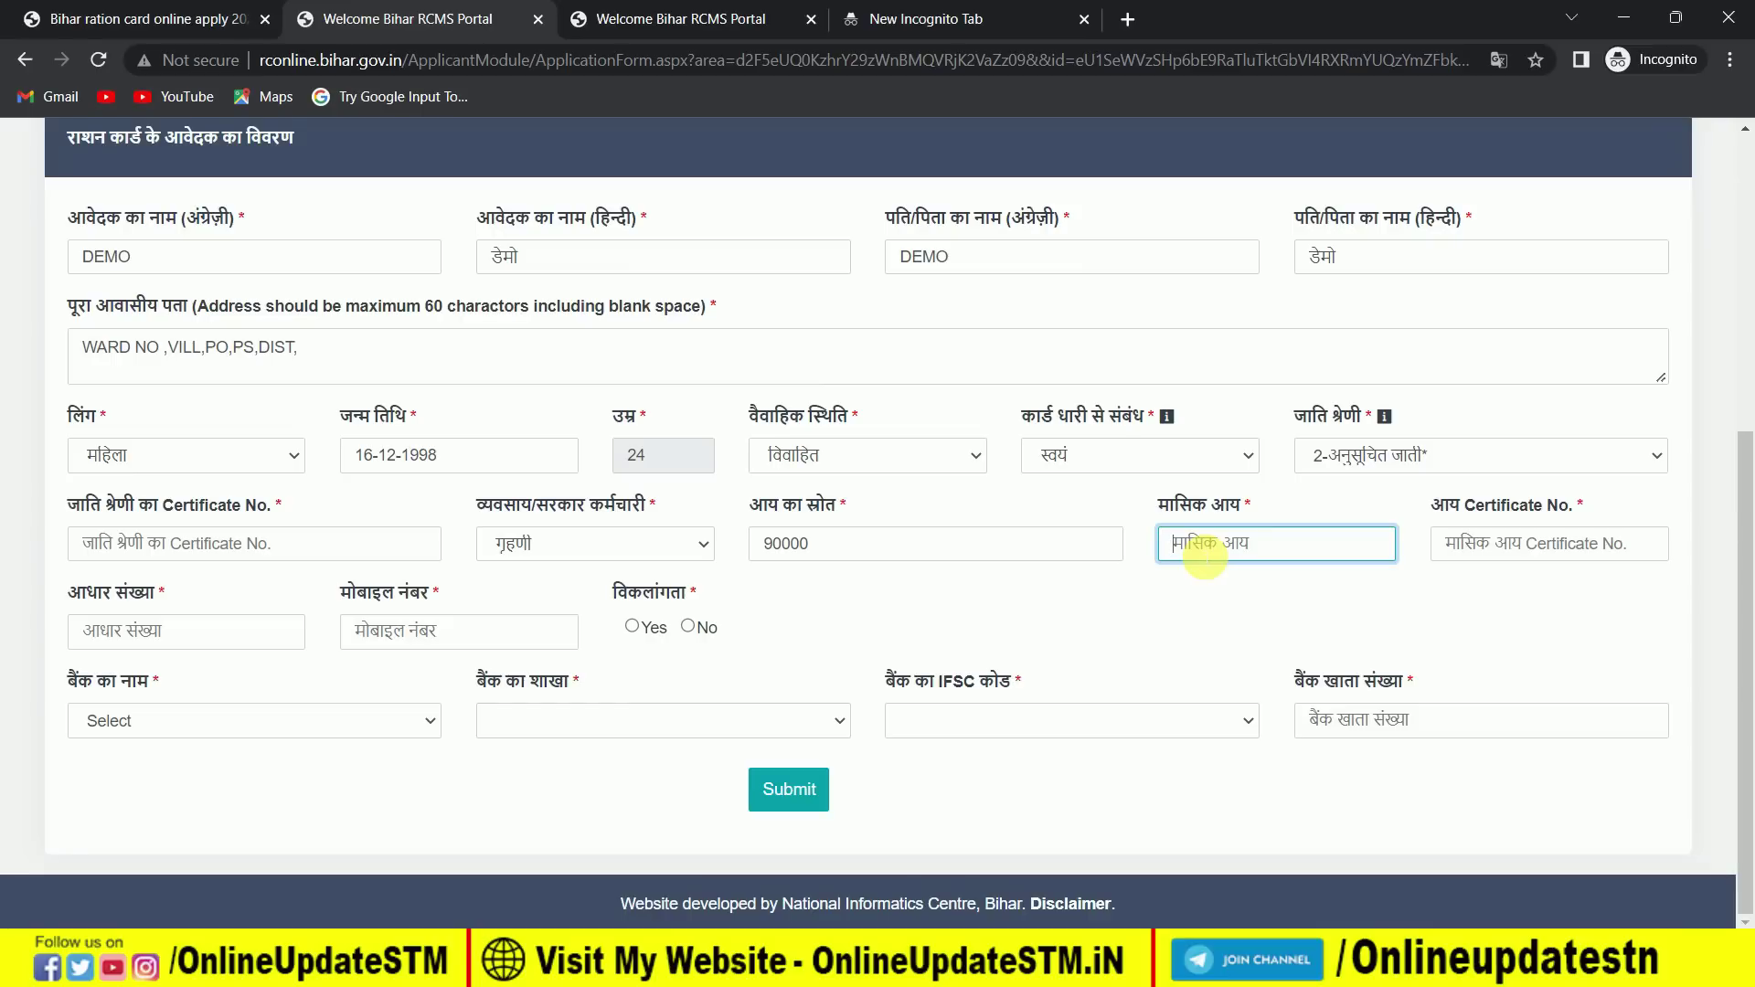
{"action": "left_click", "coordinate": [1480, 545]}
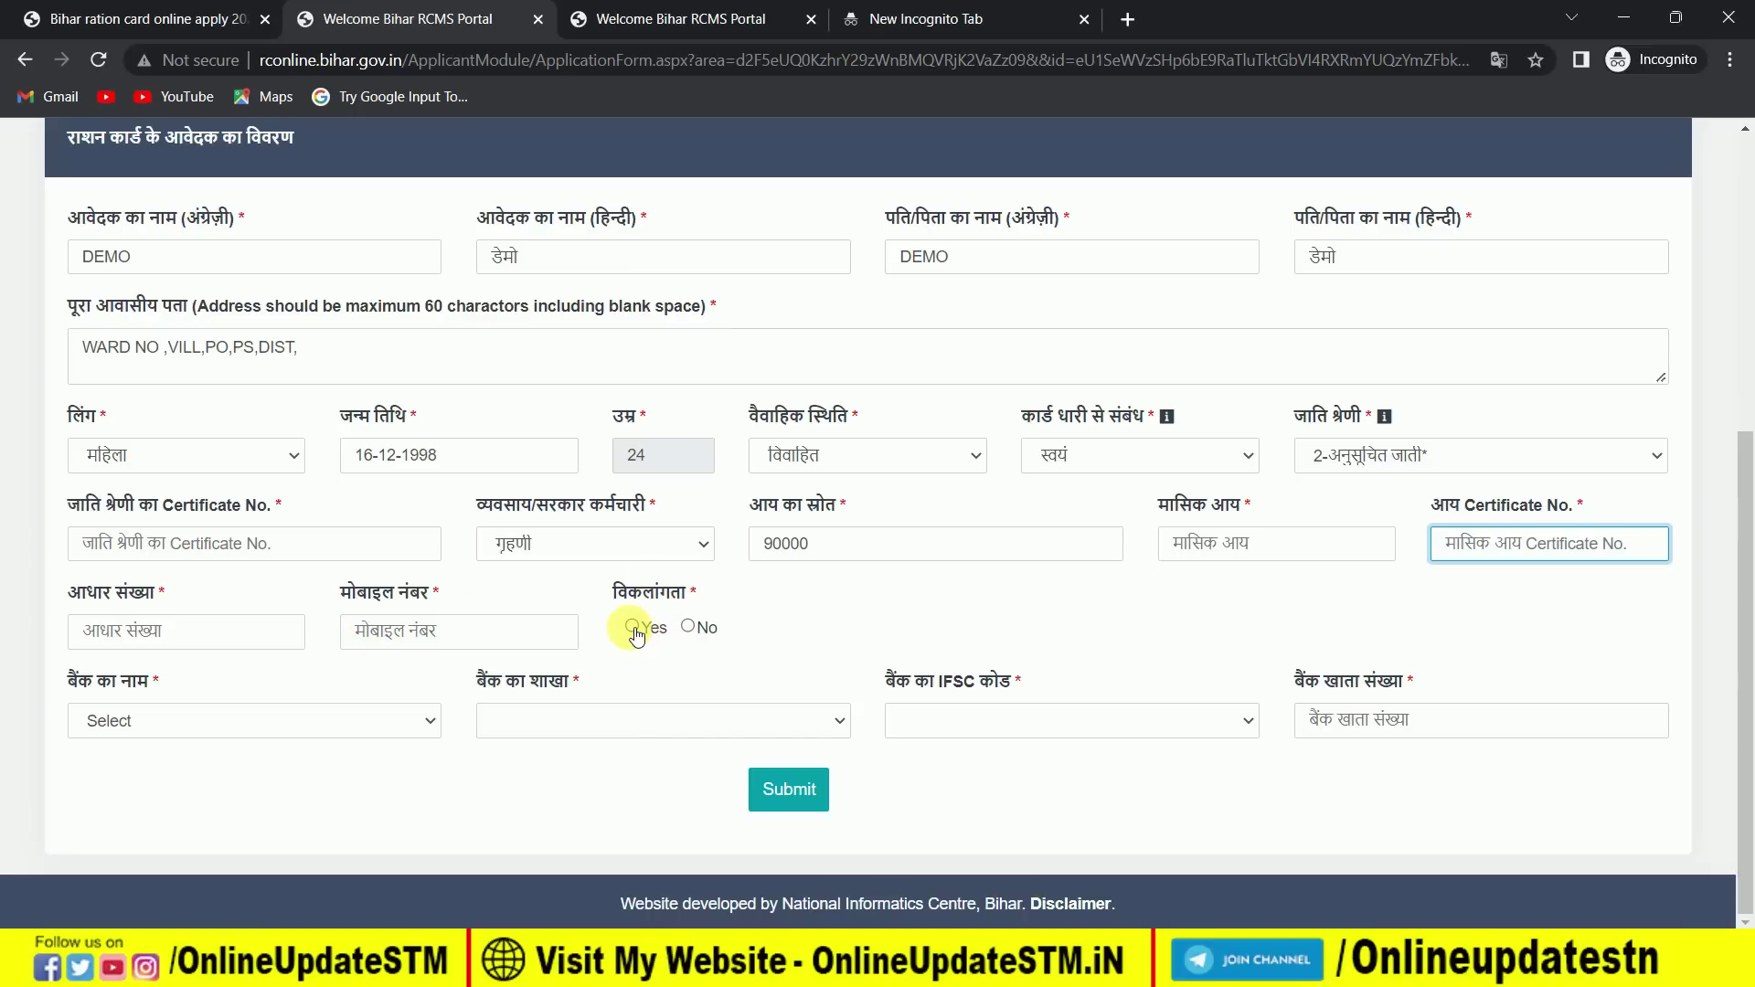
{"action": "left_click", "coordinate": [690, 627]}
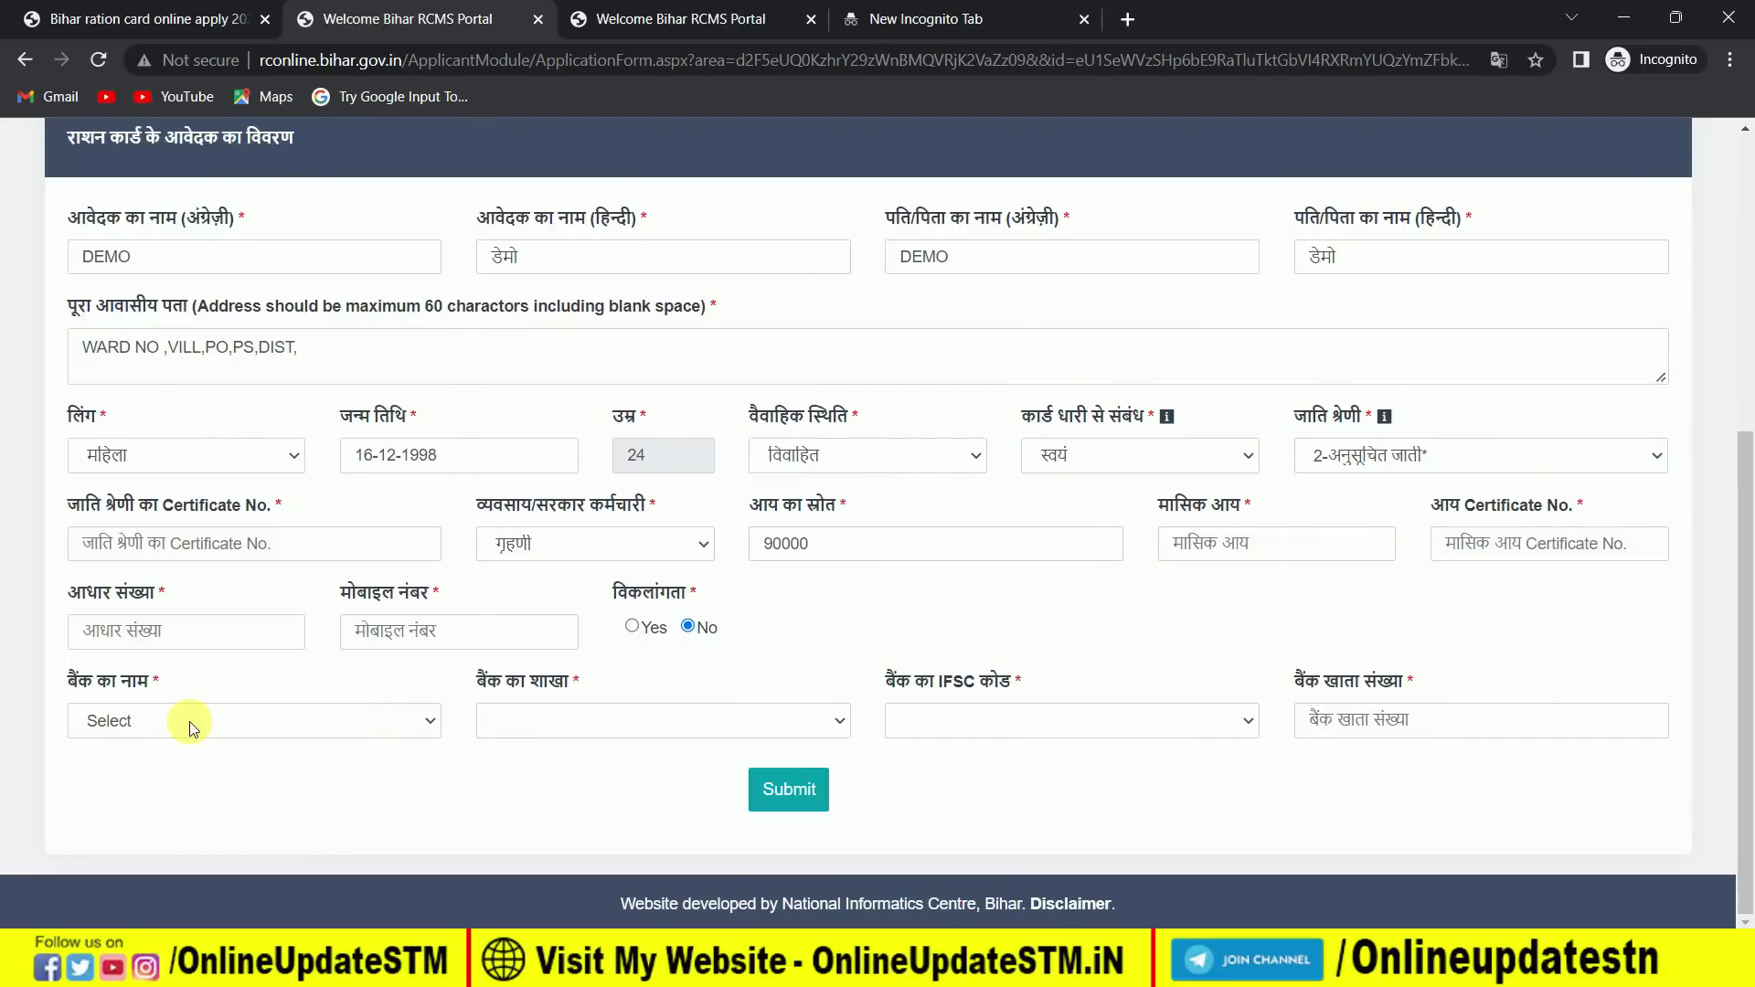
Step: Set the applicant's bank to Bank of India with the CHORAUT branch and IFSC code BKID0005769
{"action": "left_click", "coordinate": [190, 725]}
{"action": "scroll", "coordinate": [215, 358], "scroll_direction": "down", "scroll_amount": 1}
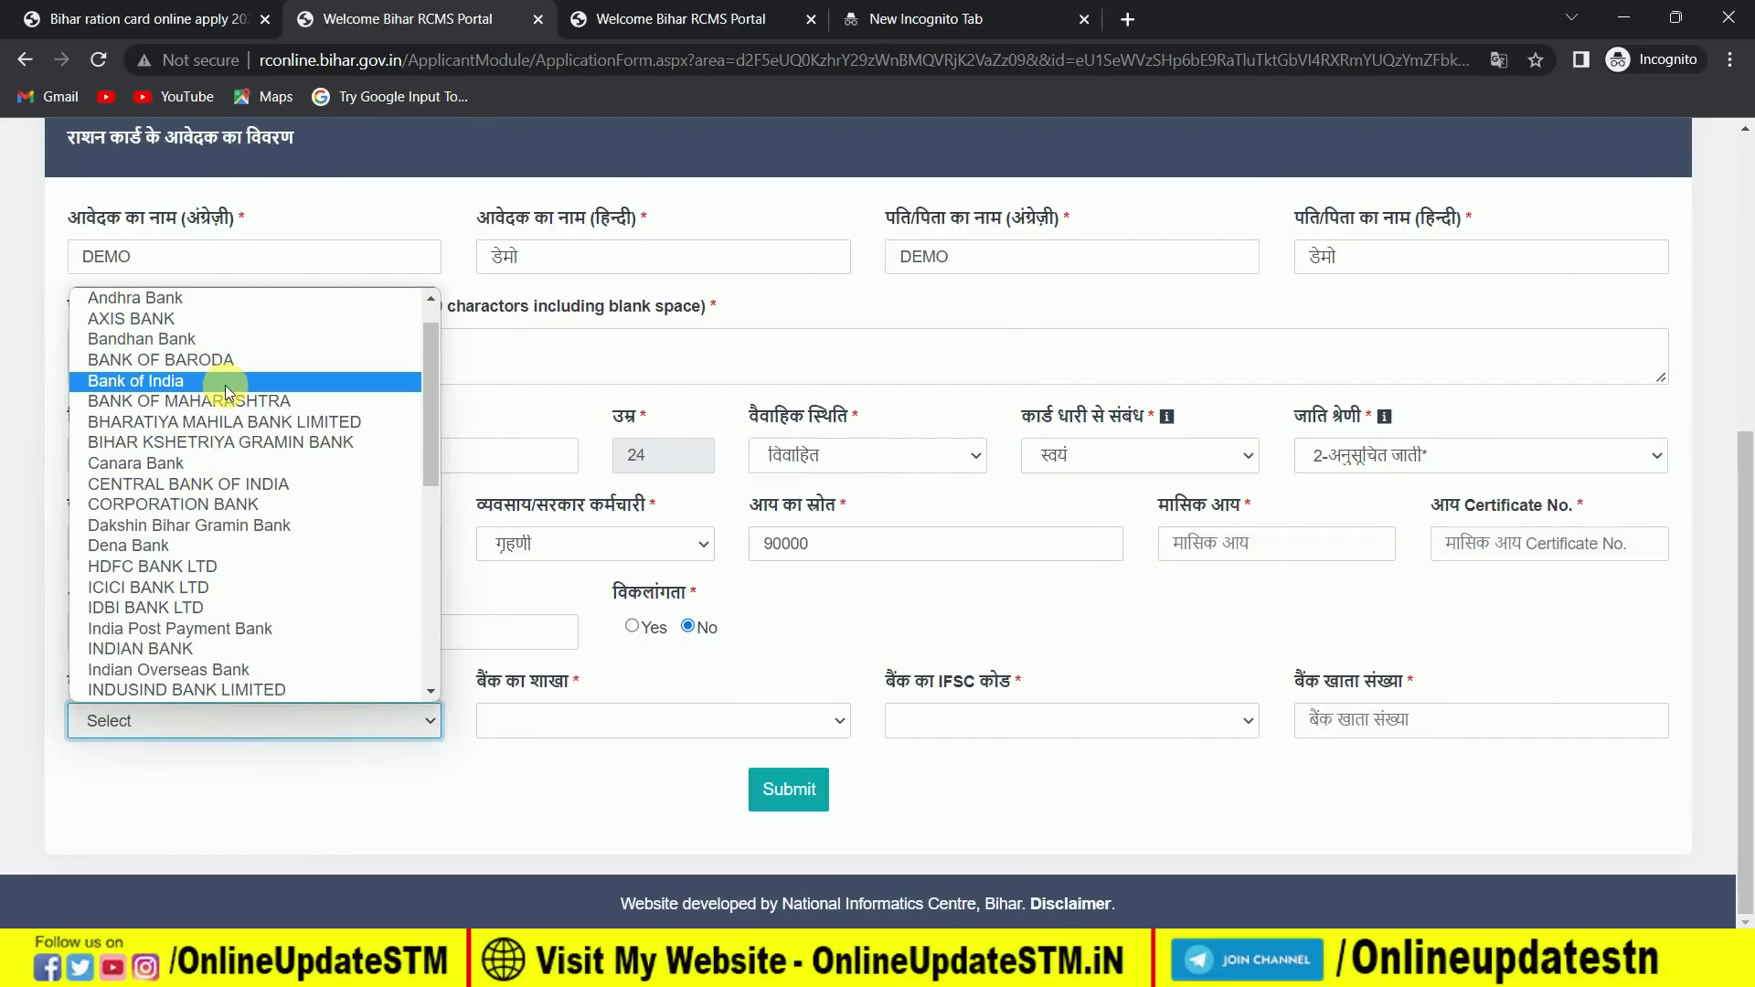
{"action": "left_click", "coordinate": [225, 391]}
{"action": "left_click", "coordinate": [509, 721]}
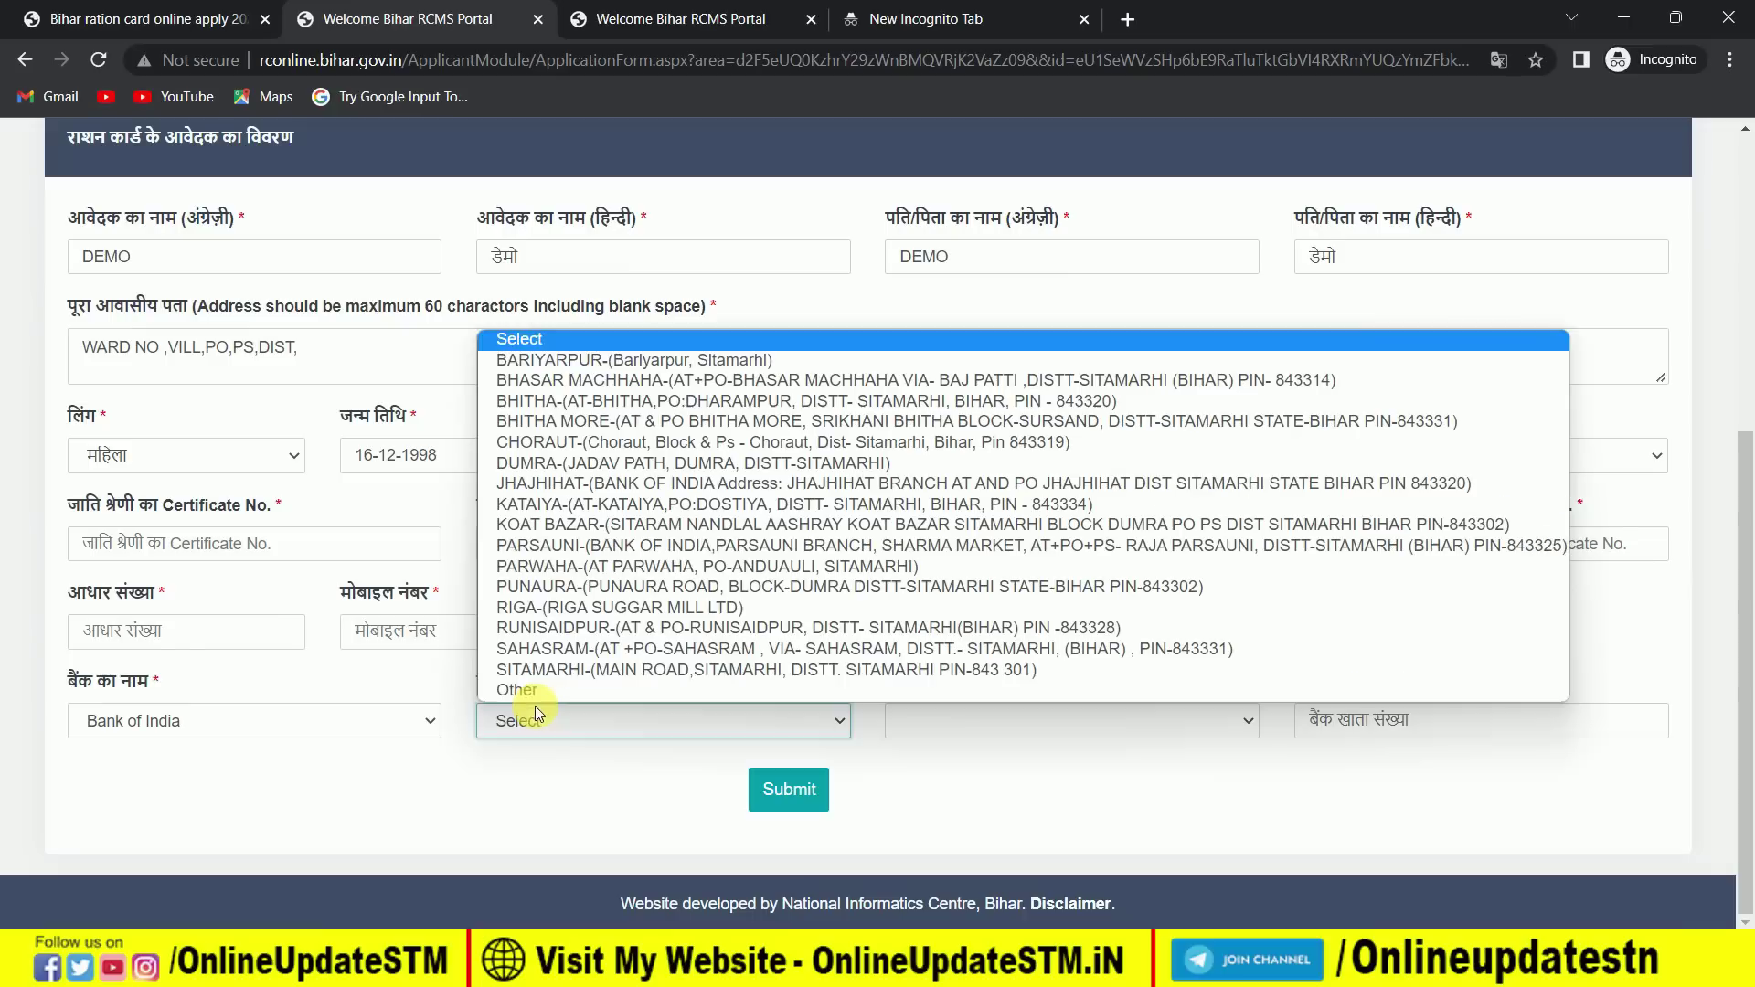
{"action": "left_click", "coordinate": [559, 447]}
{"action": "left_click", "coordinate": [995, 718]}
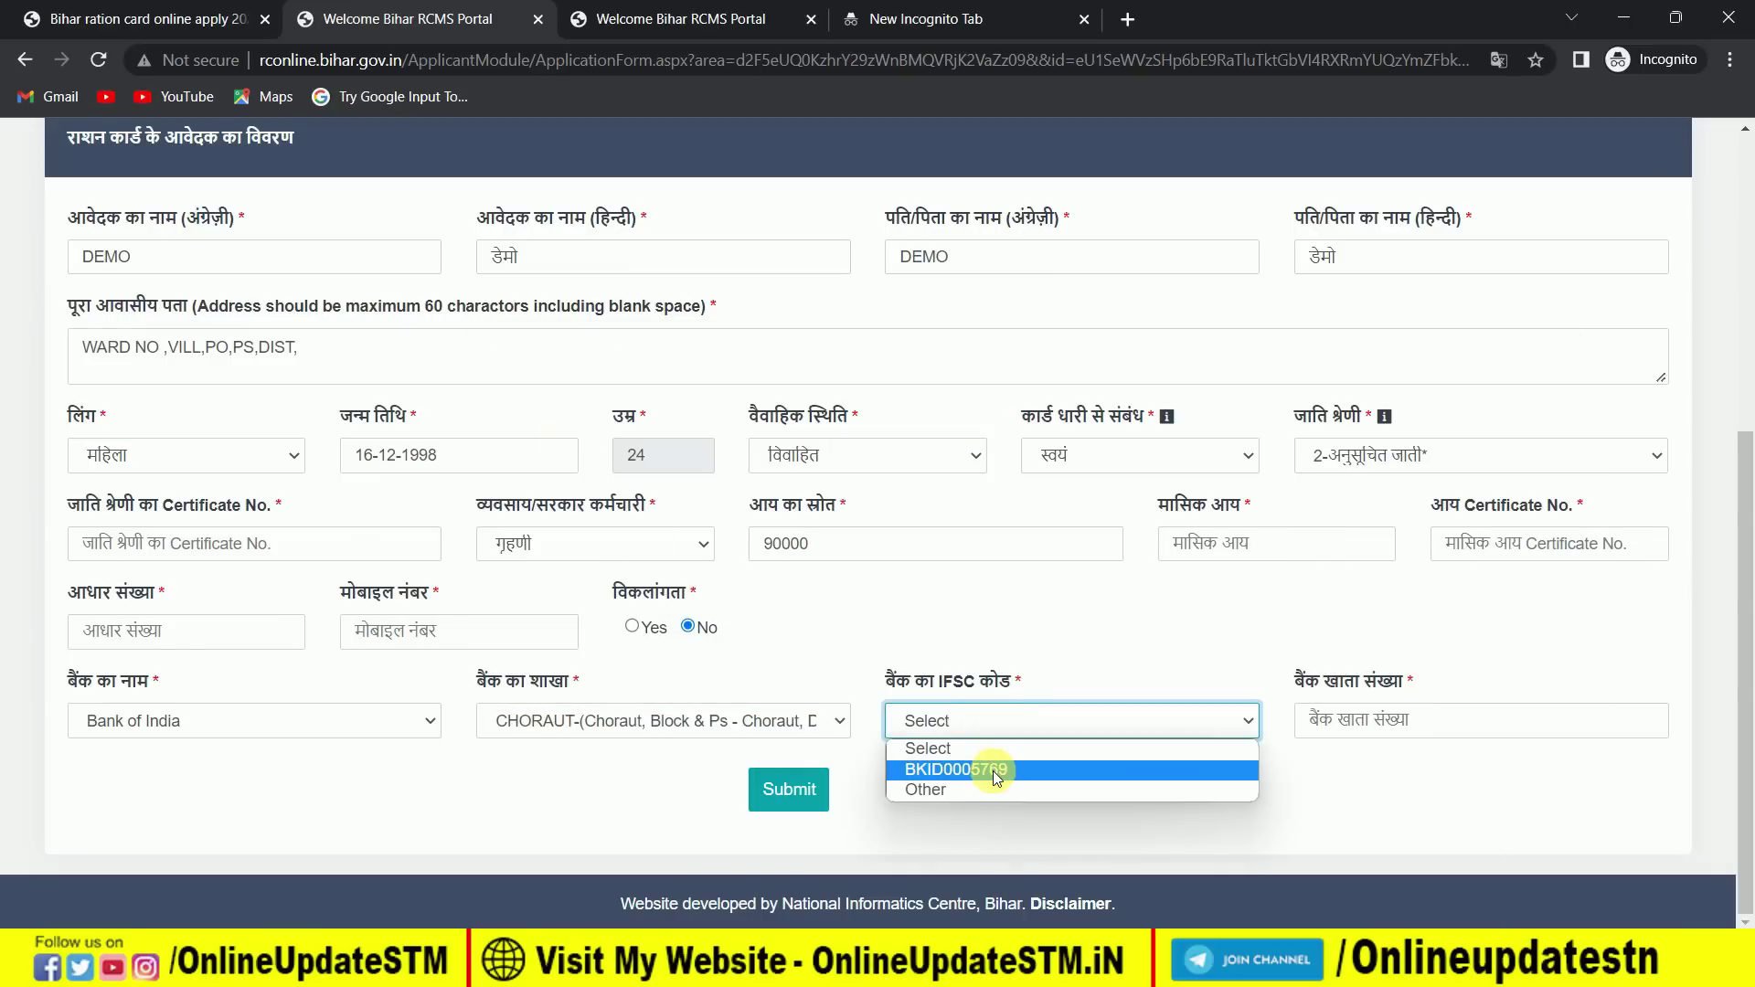
{"action": "left_click", "coordinate": [995, 775]}
{"action": "left_click", "coordinate": [1341, 711]}
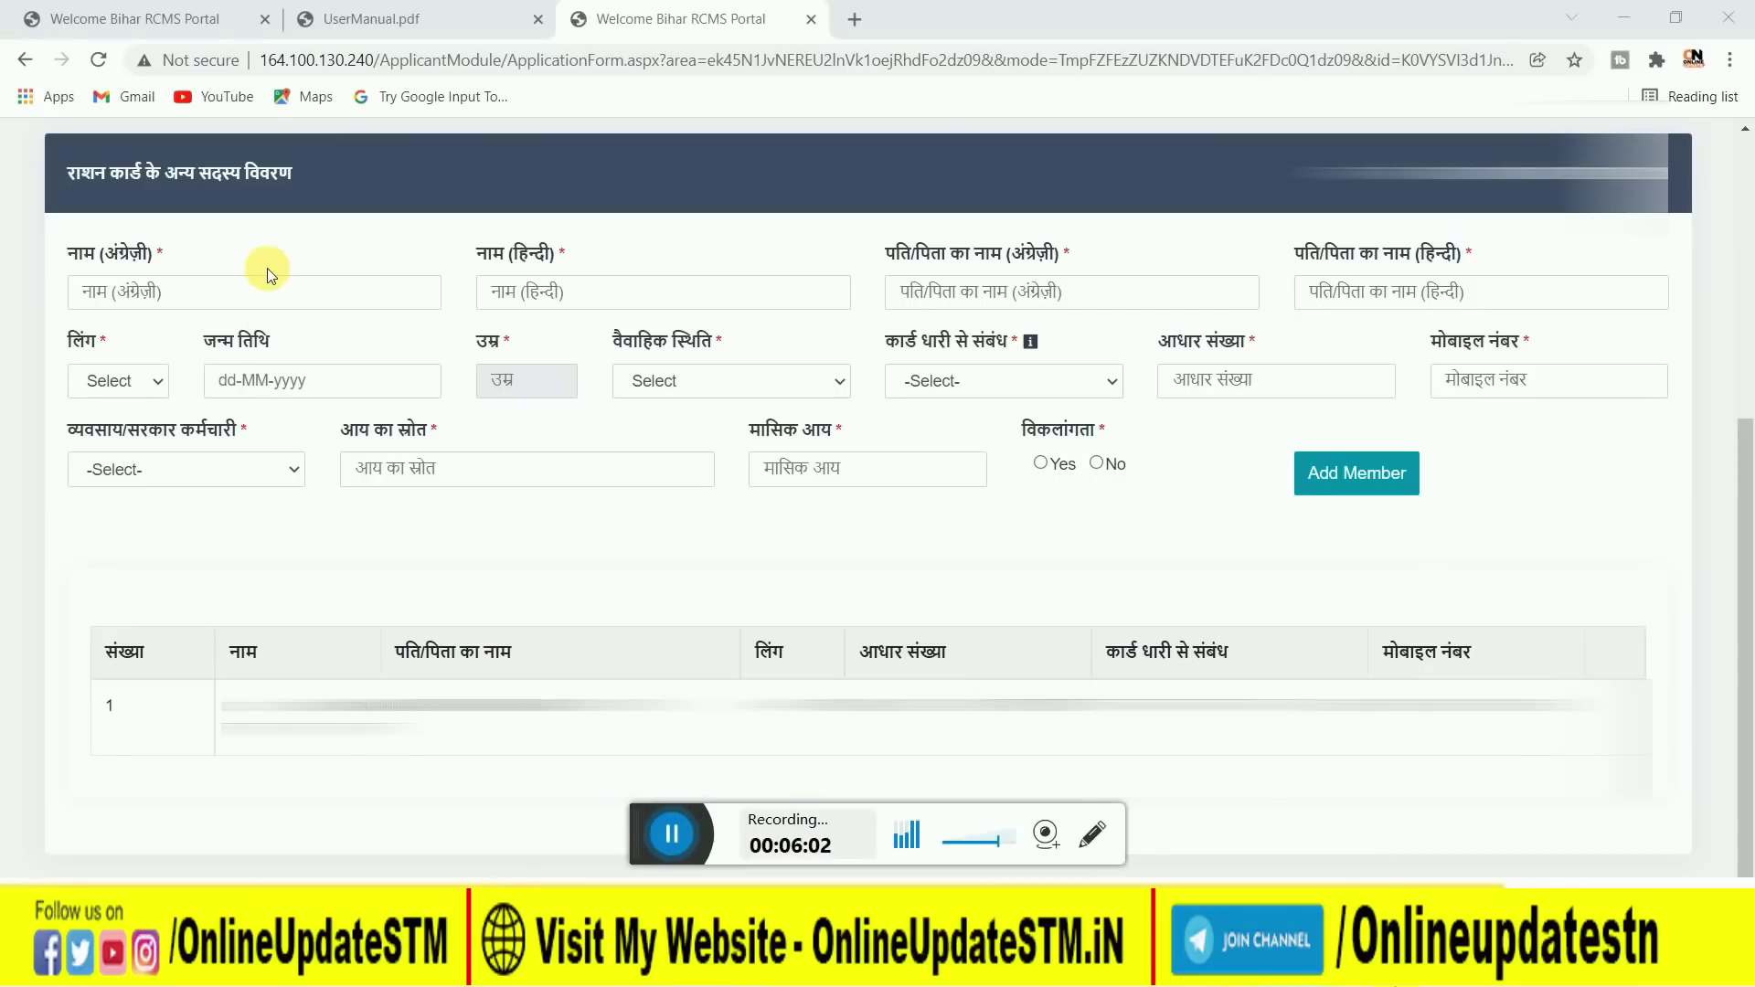
Step: Set the additional family member's gender to पुरुष and fill in the date of birth
{"action": "left_click", "coordinate": [252, 294]}
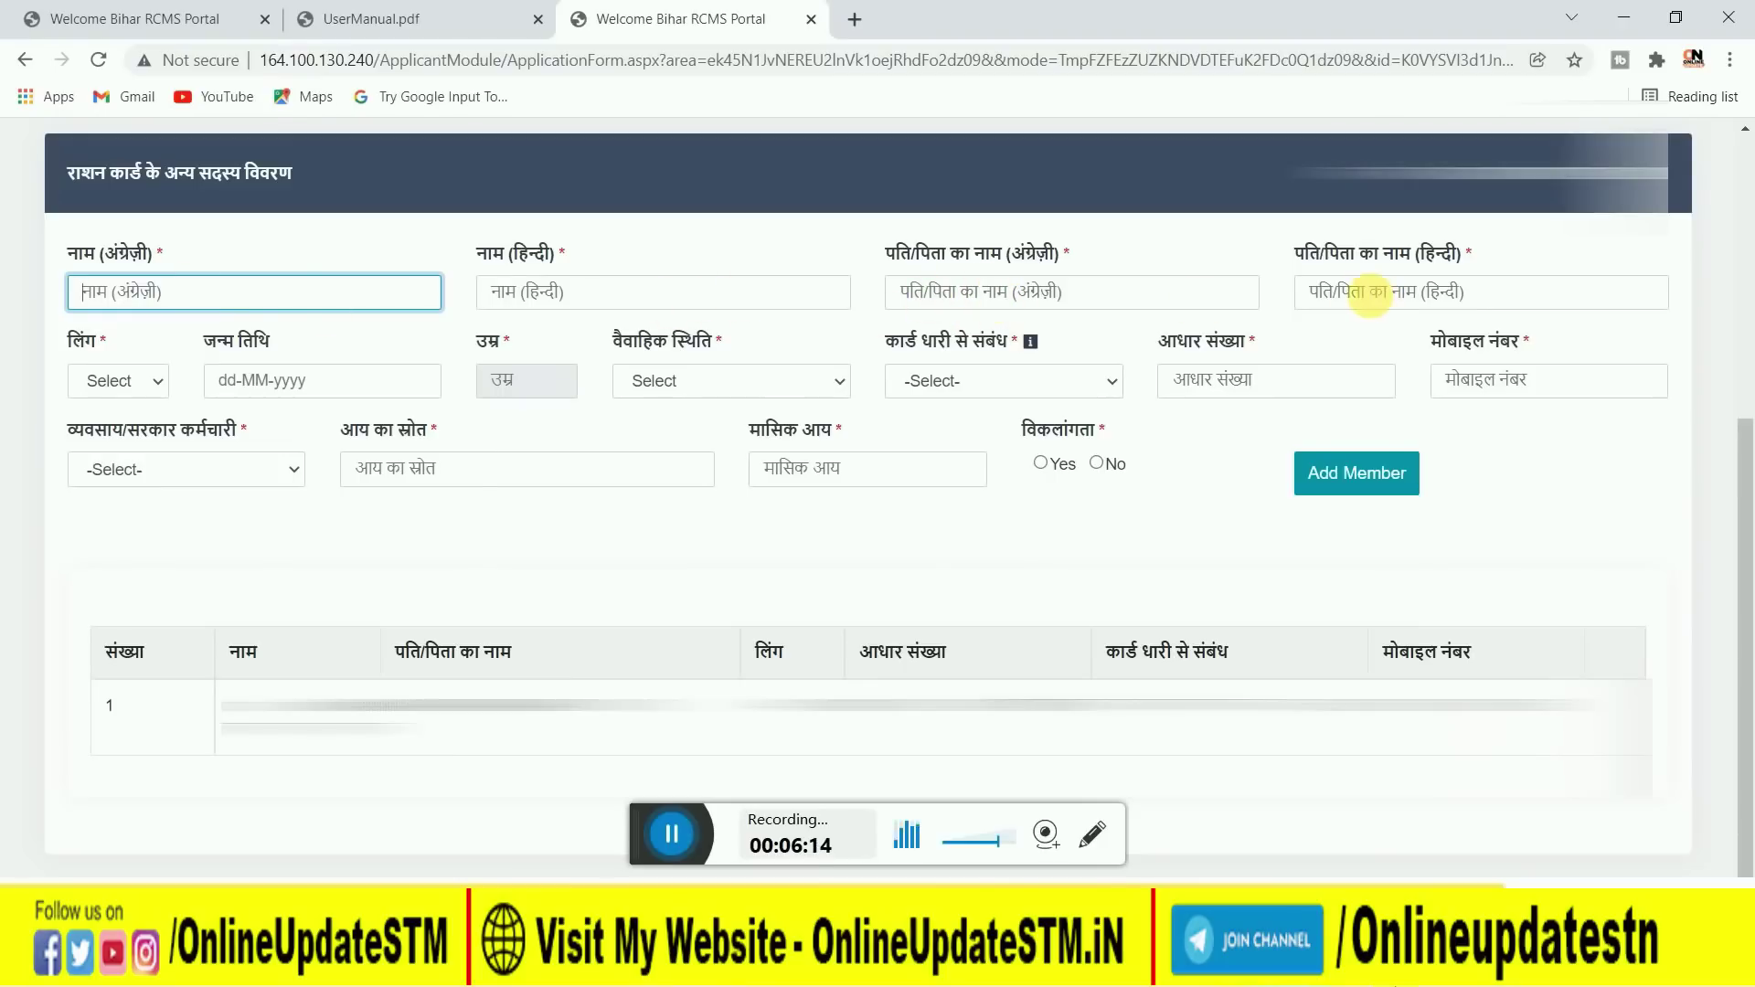
{"action": "left_click", "coordinate": [128, 380]}
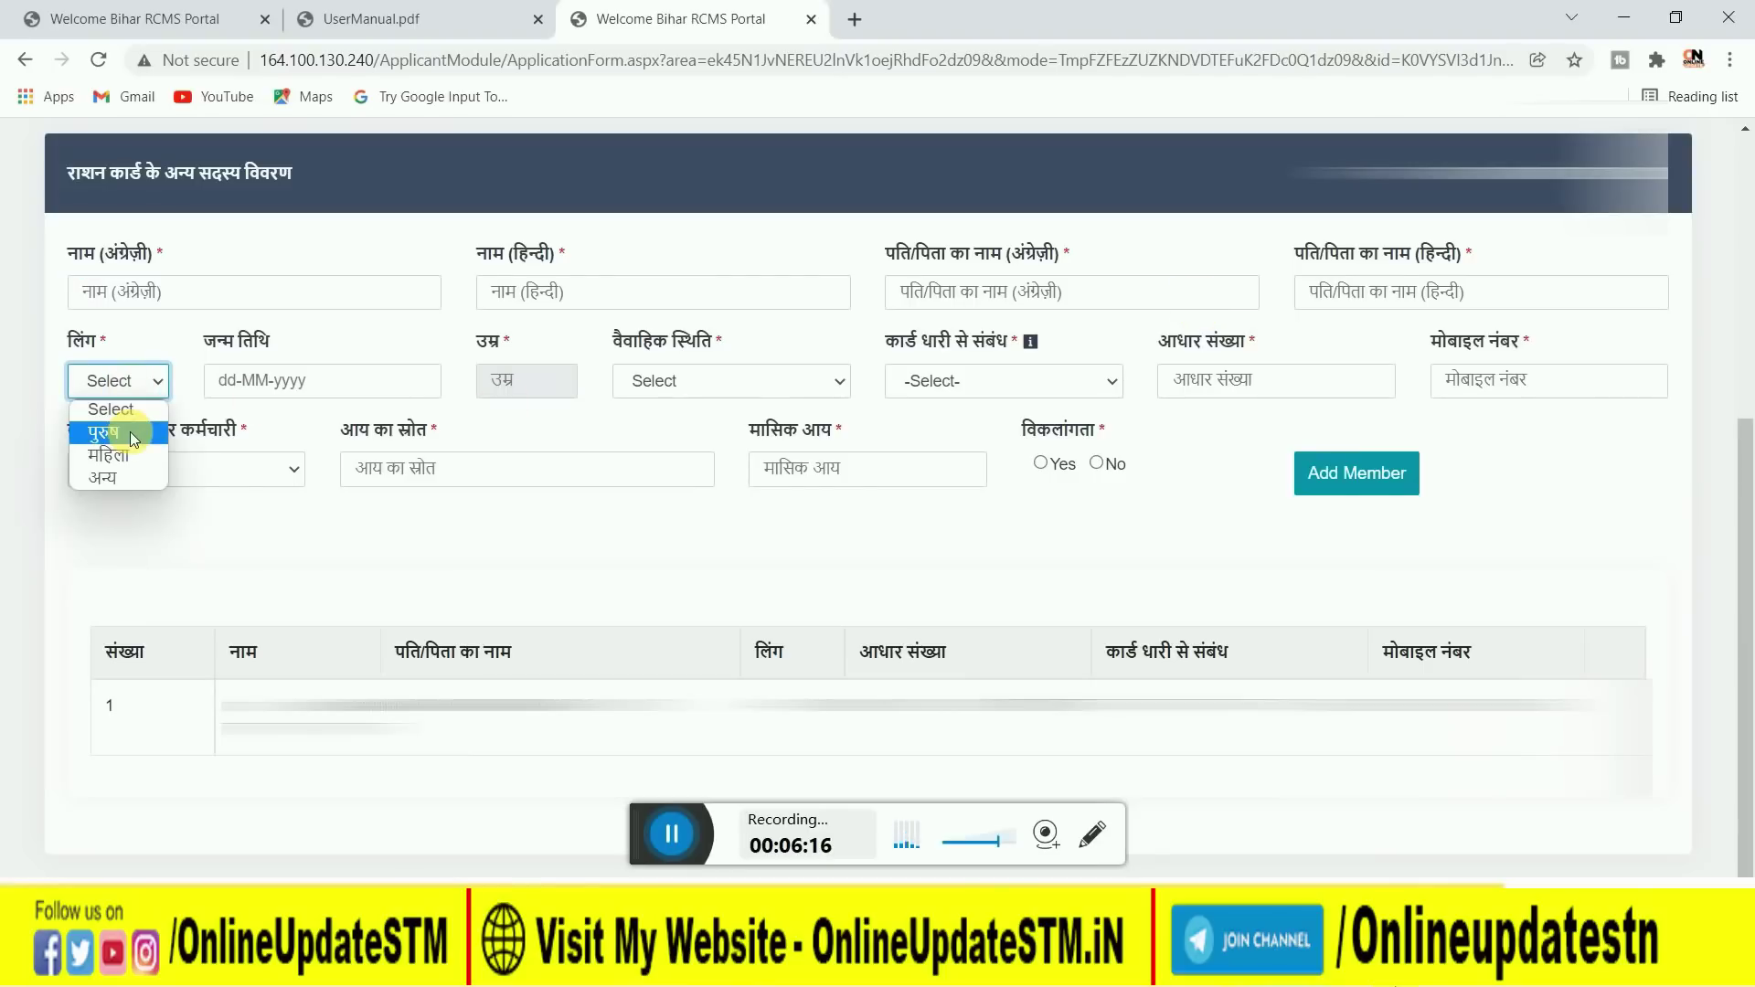
{"action": "left_click", "coordinate": [134, 438]}
{"action": "left_click", "coordinate": [244, 382]}
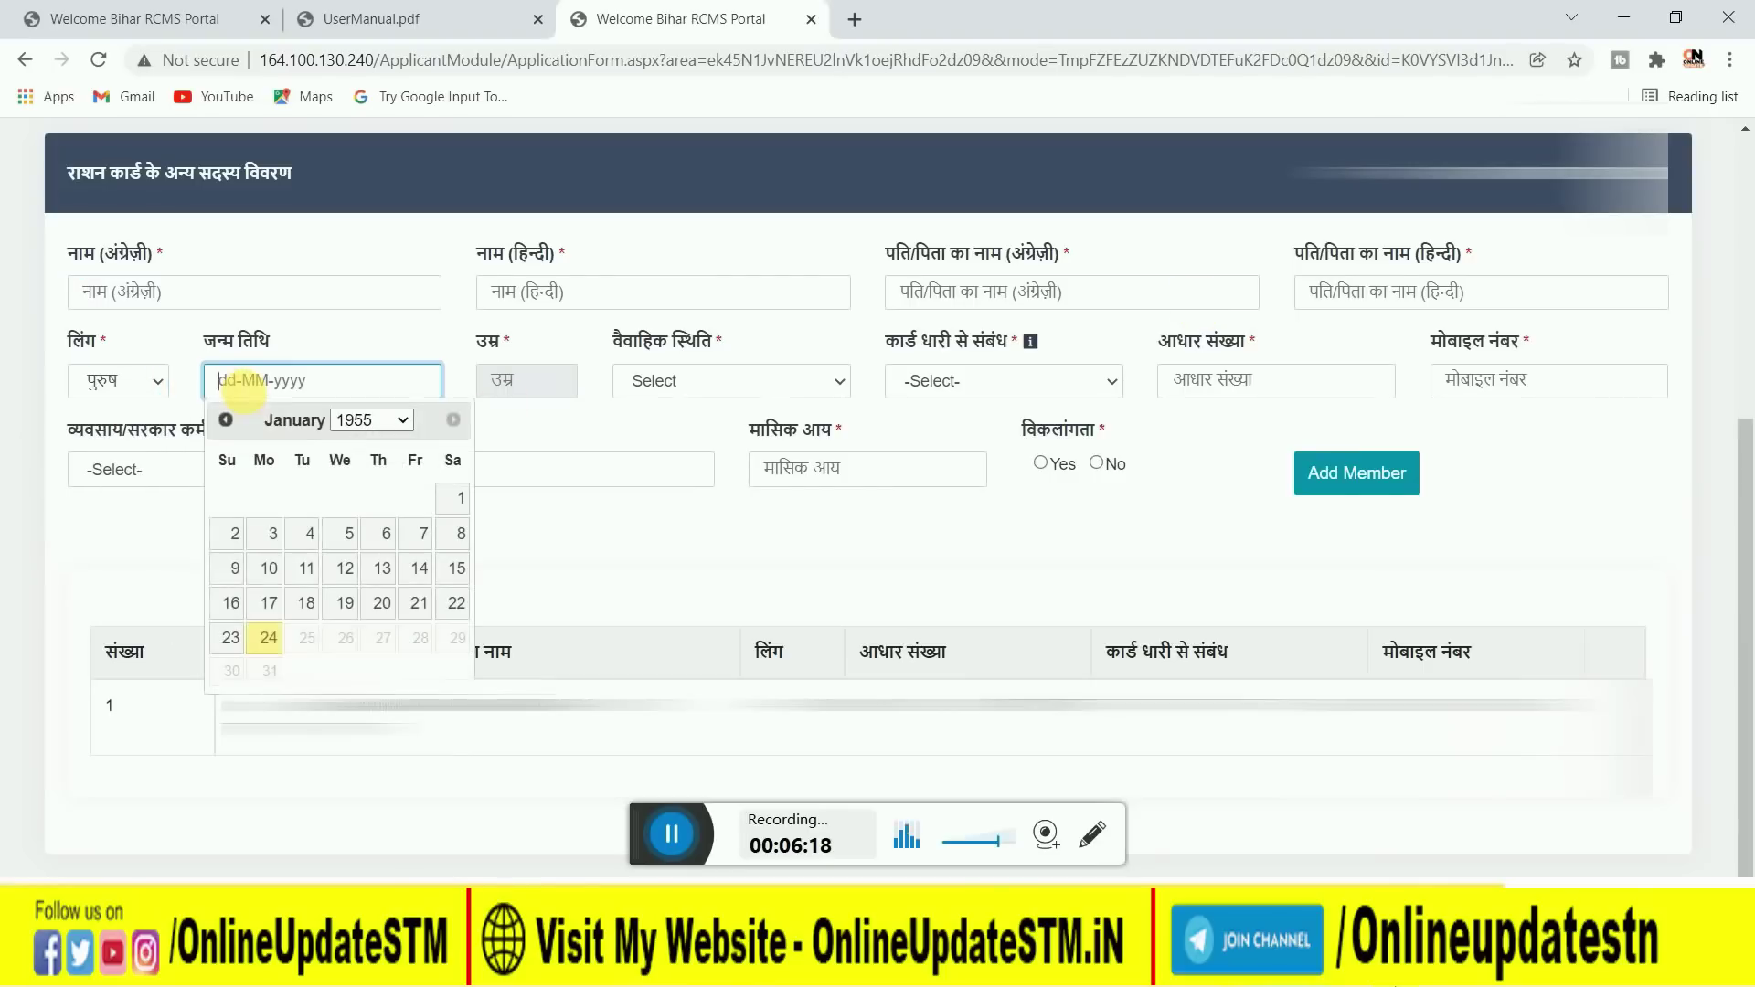
{"action": "left_click", "coordinate": [389, 420]}
{"action": "scroll", "coordinate": [366, 594], "scroll_direction": "down", "scroll_amount": 8}
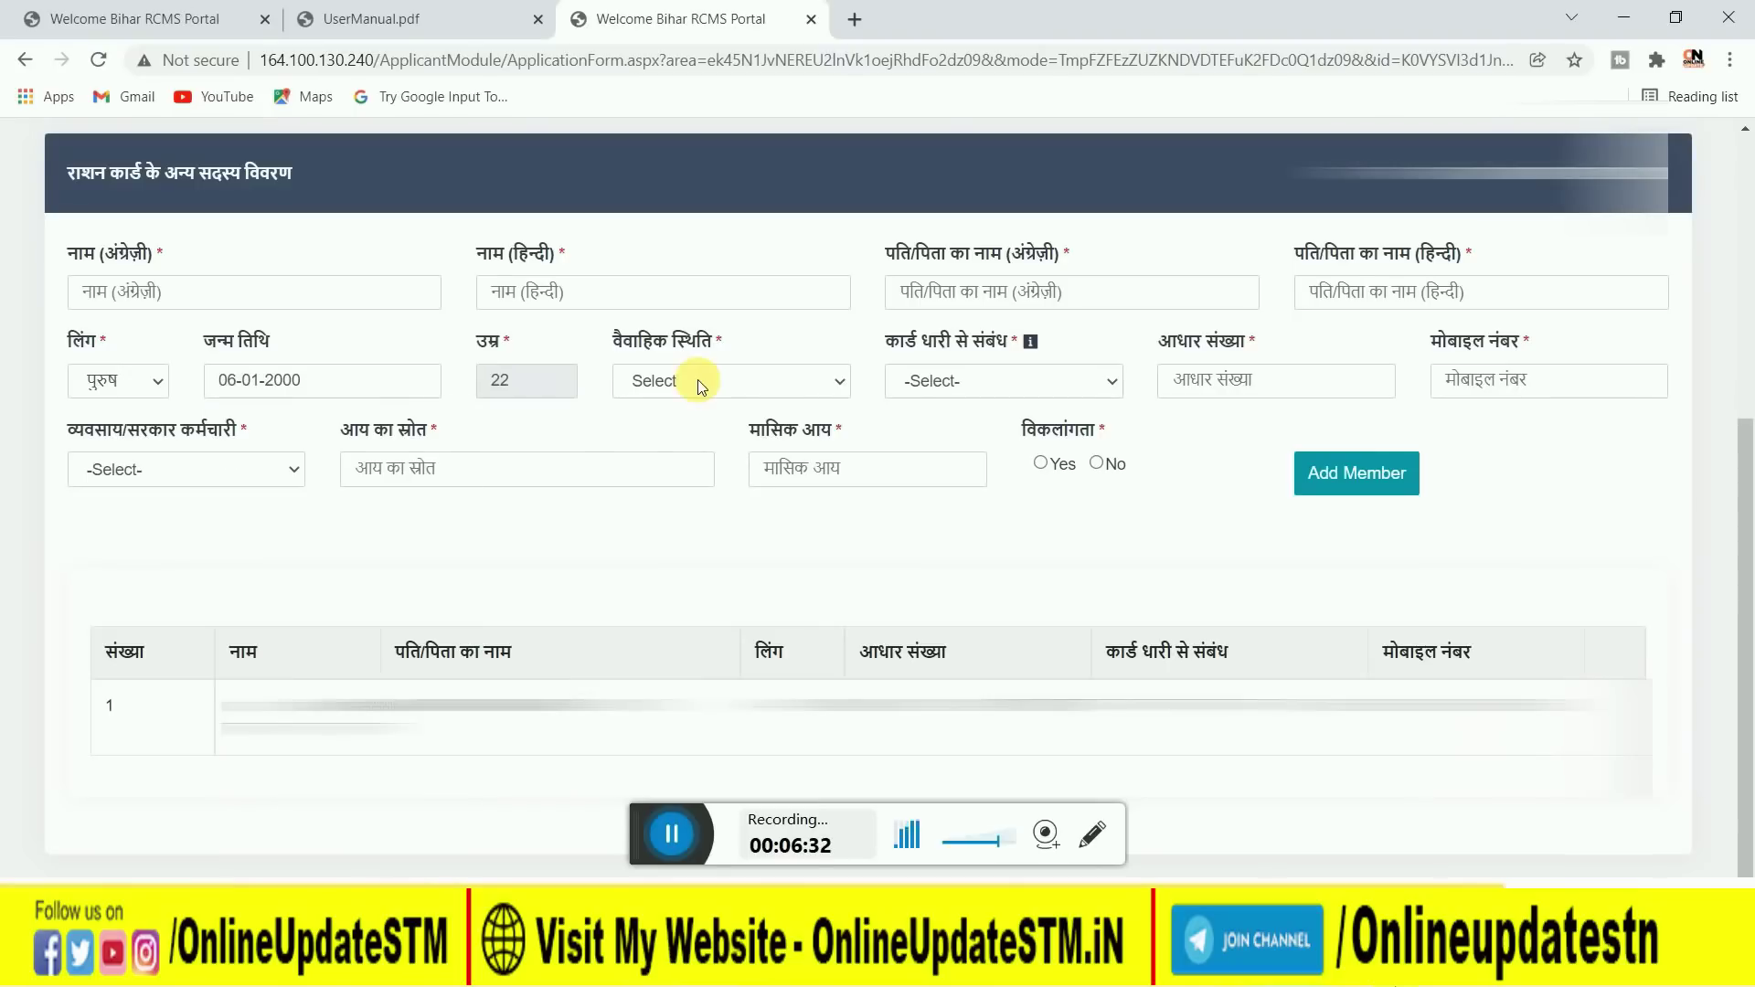
Step: Set the additional member's relationship to the card holder to पिता/बाप/अबू
{"action": "left_click", "coordinate": [699, 380]}
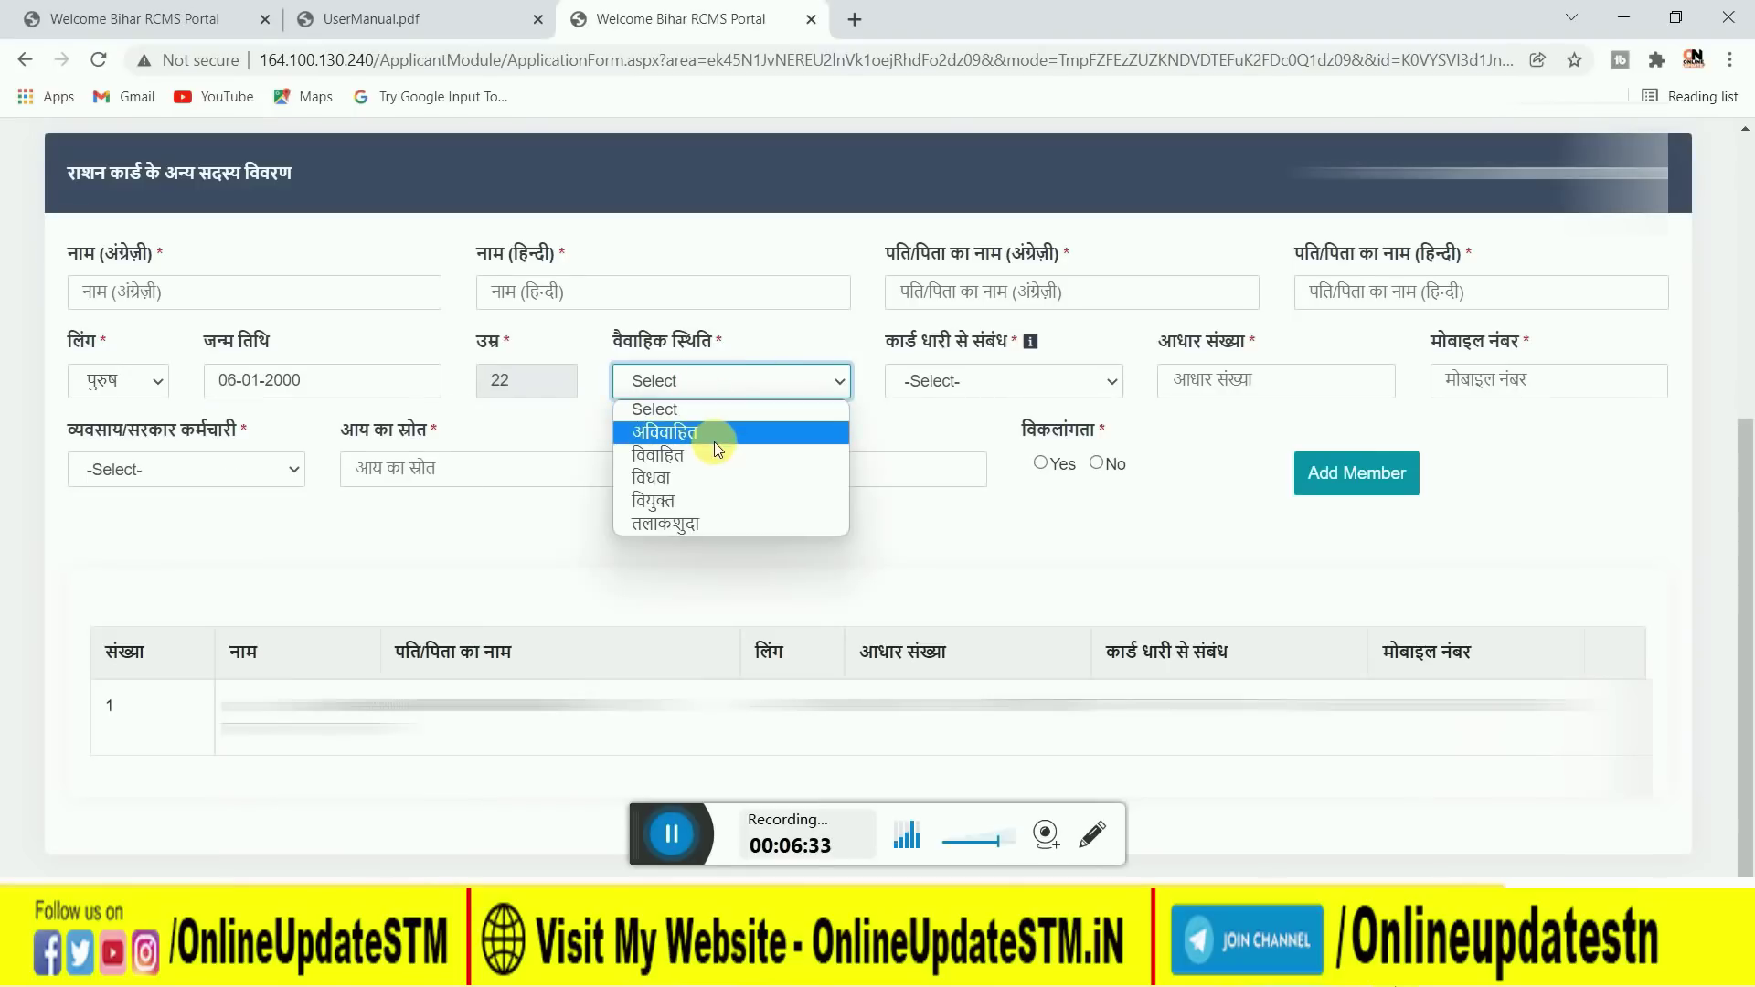
{"action": "left_click", "coordinate": [979, 424]}
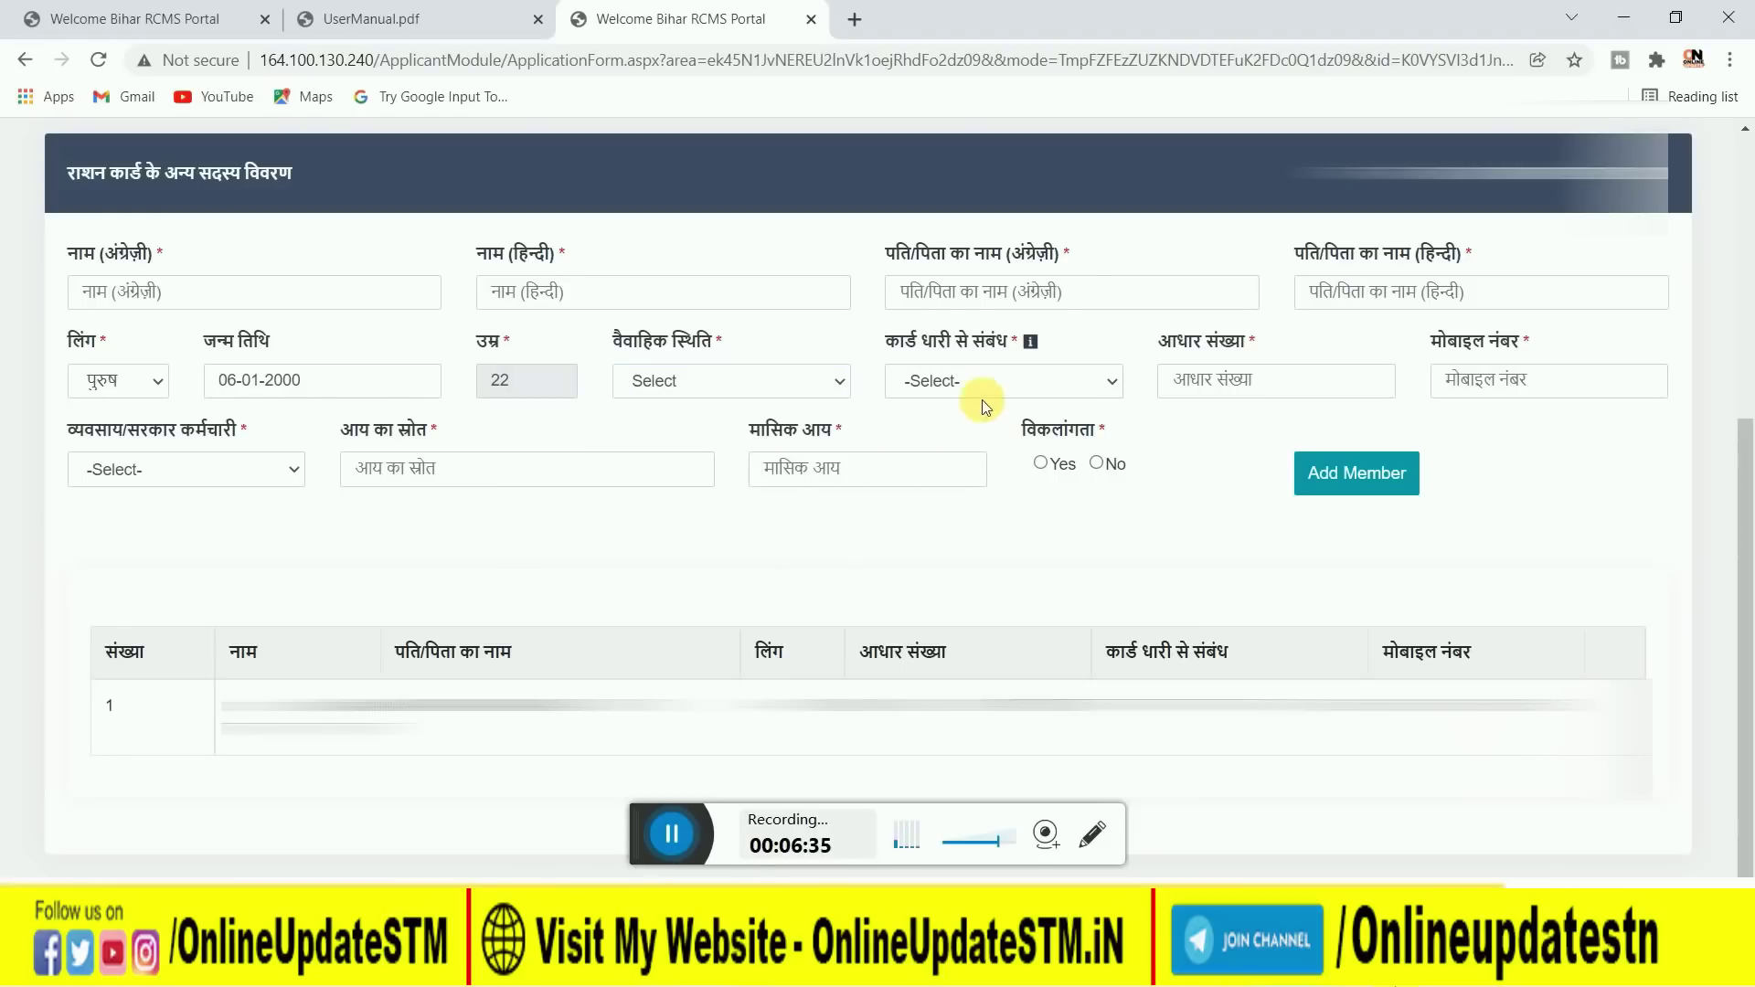
{"action": "left_click", "coordinate": [961, 374]}
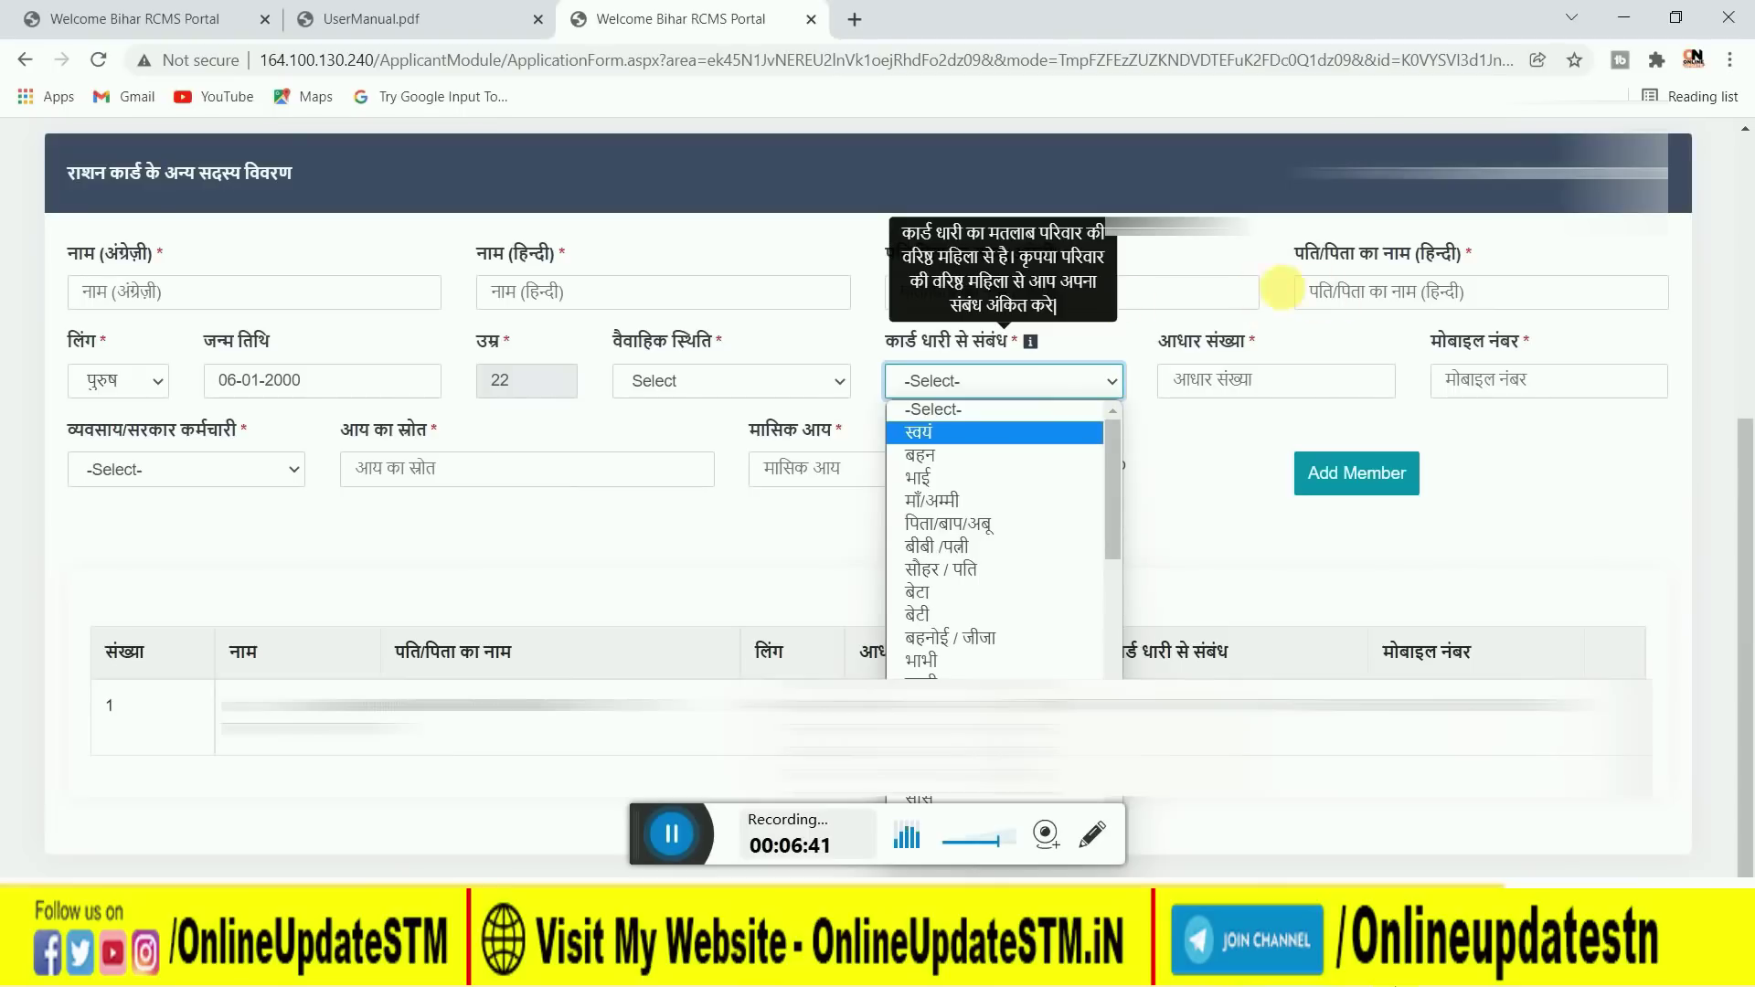
{"action": "left_click", "coordinate": [976, 523]}
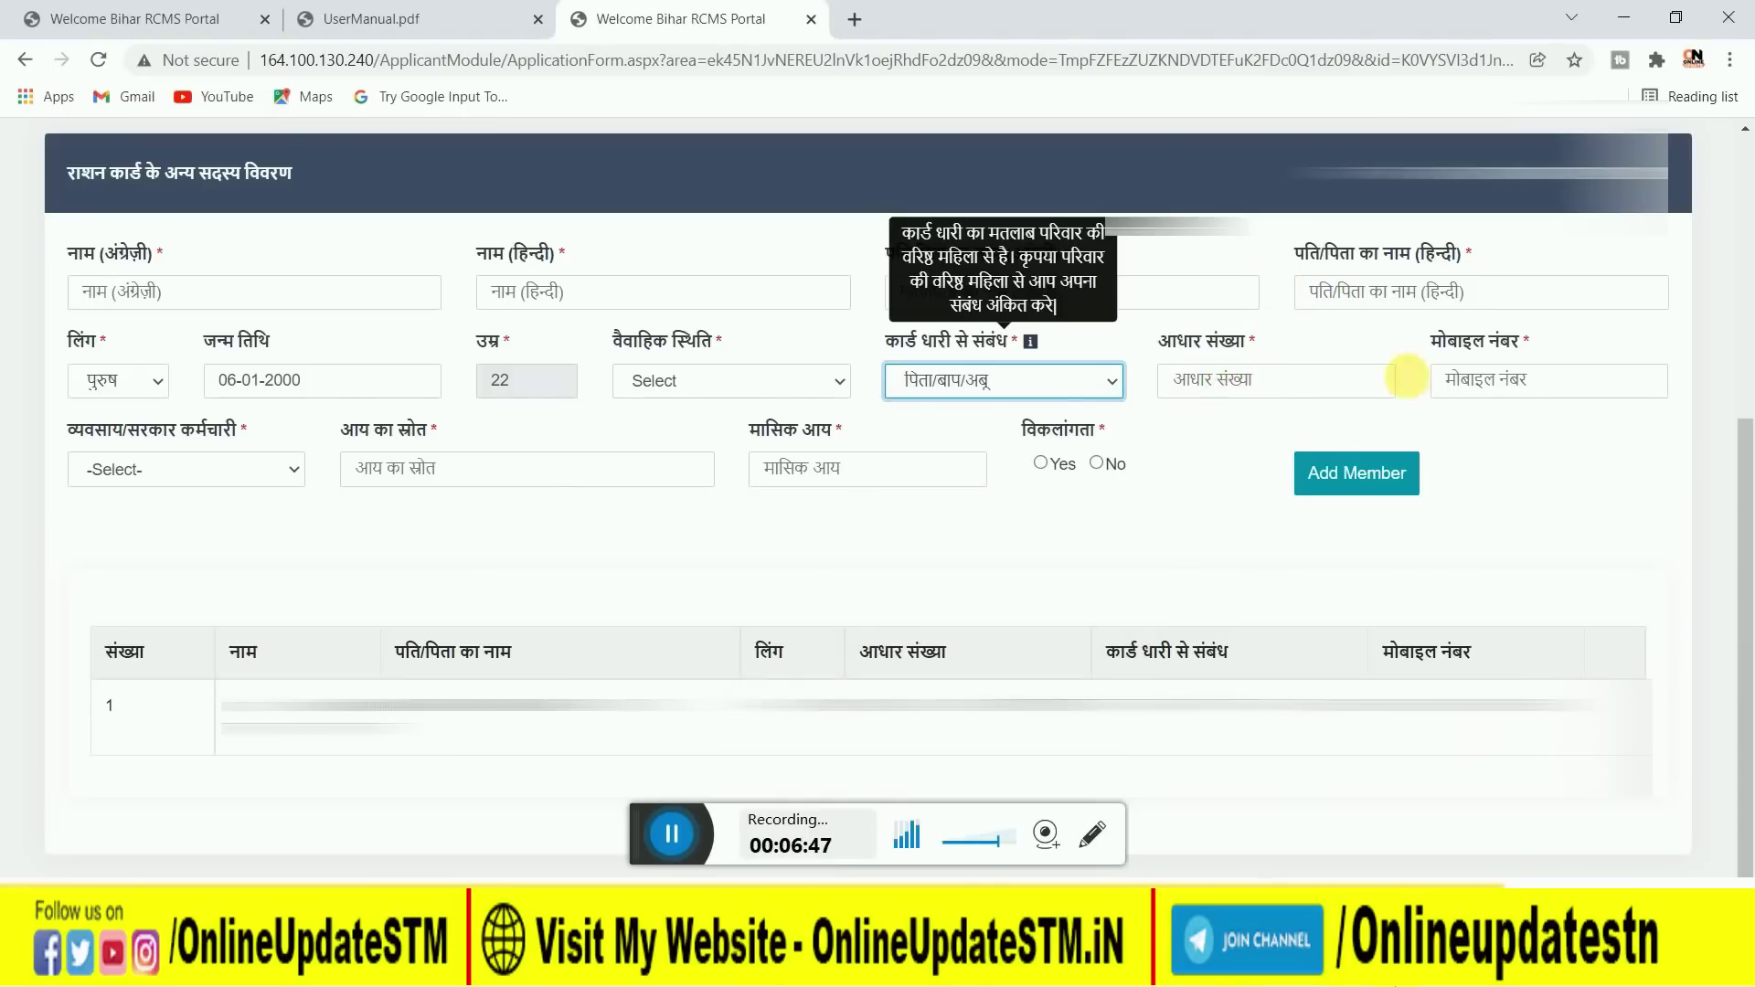
Step: Set the additional member's occupation to खेतिहर मजदूर and disability status to No
{"action": "left_click", "coordinate": [157, 473]}
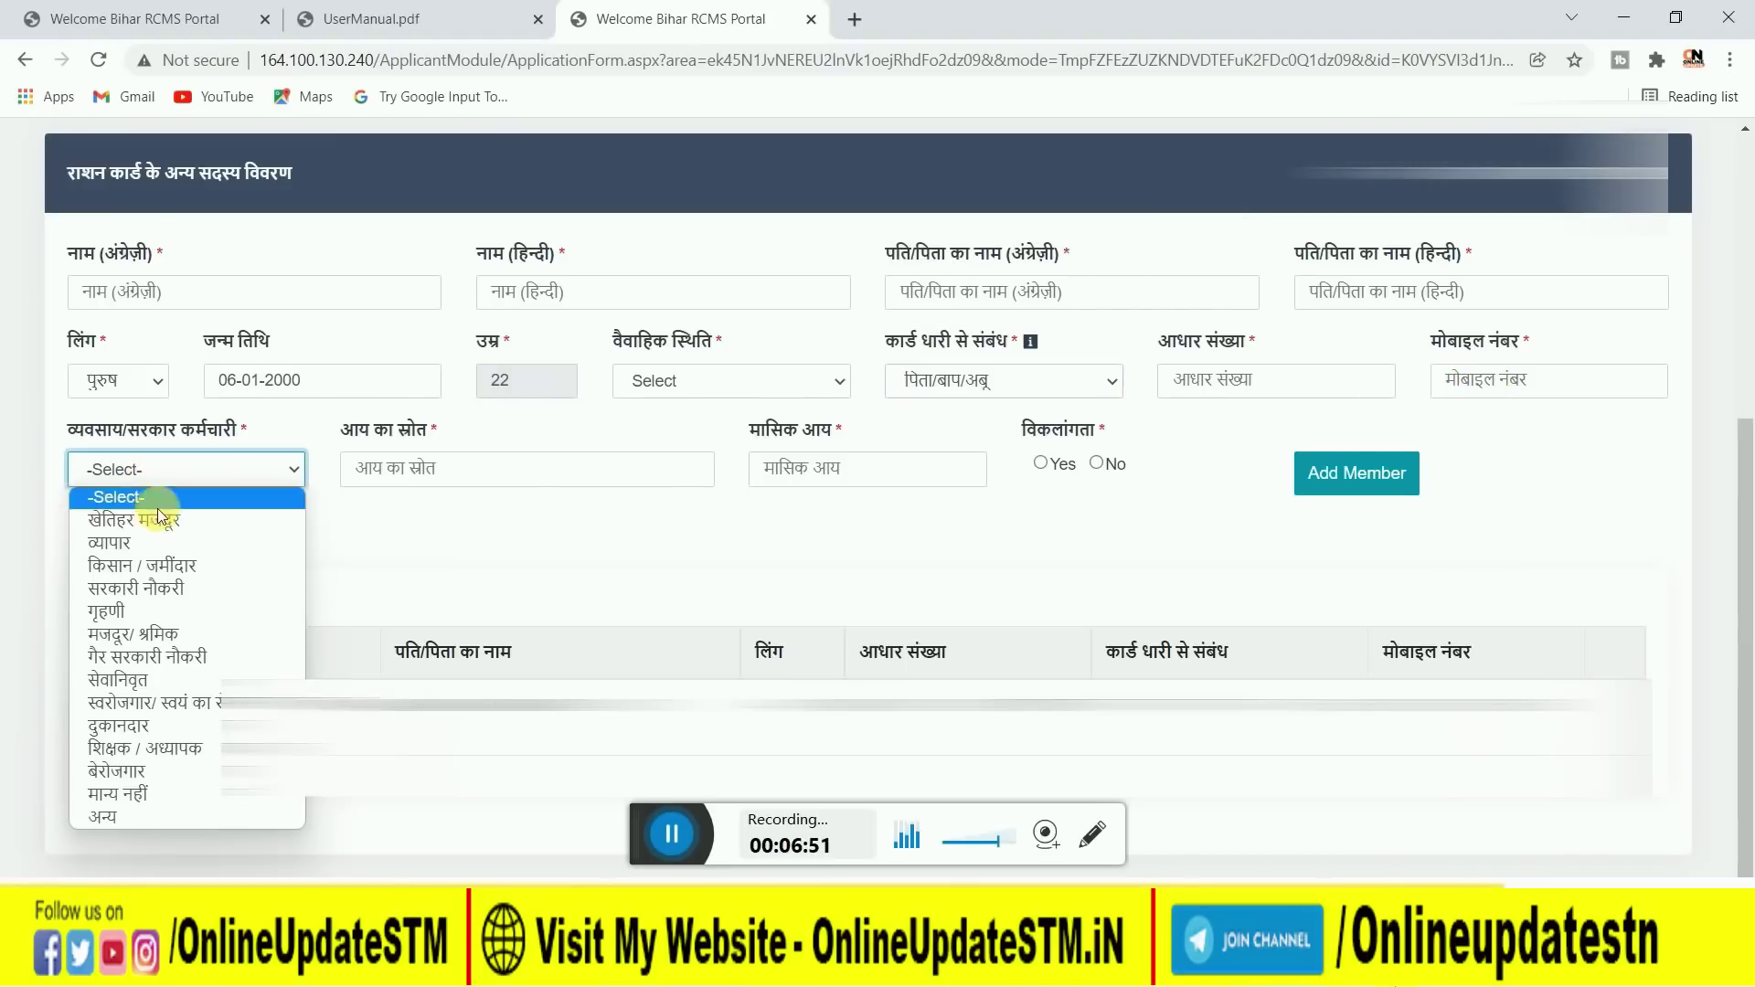
{"action": "left_click", "coordinate": [179, 519]}
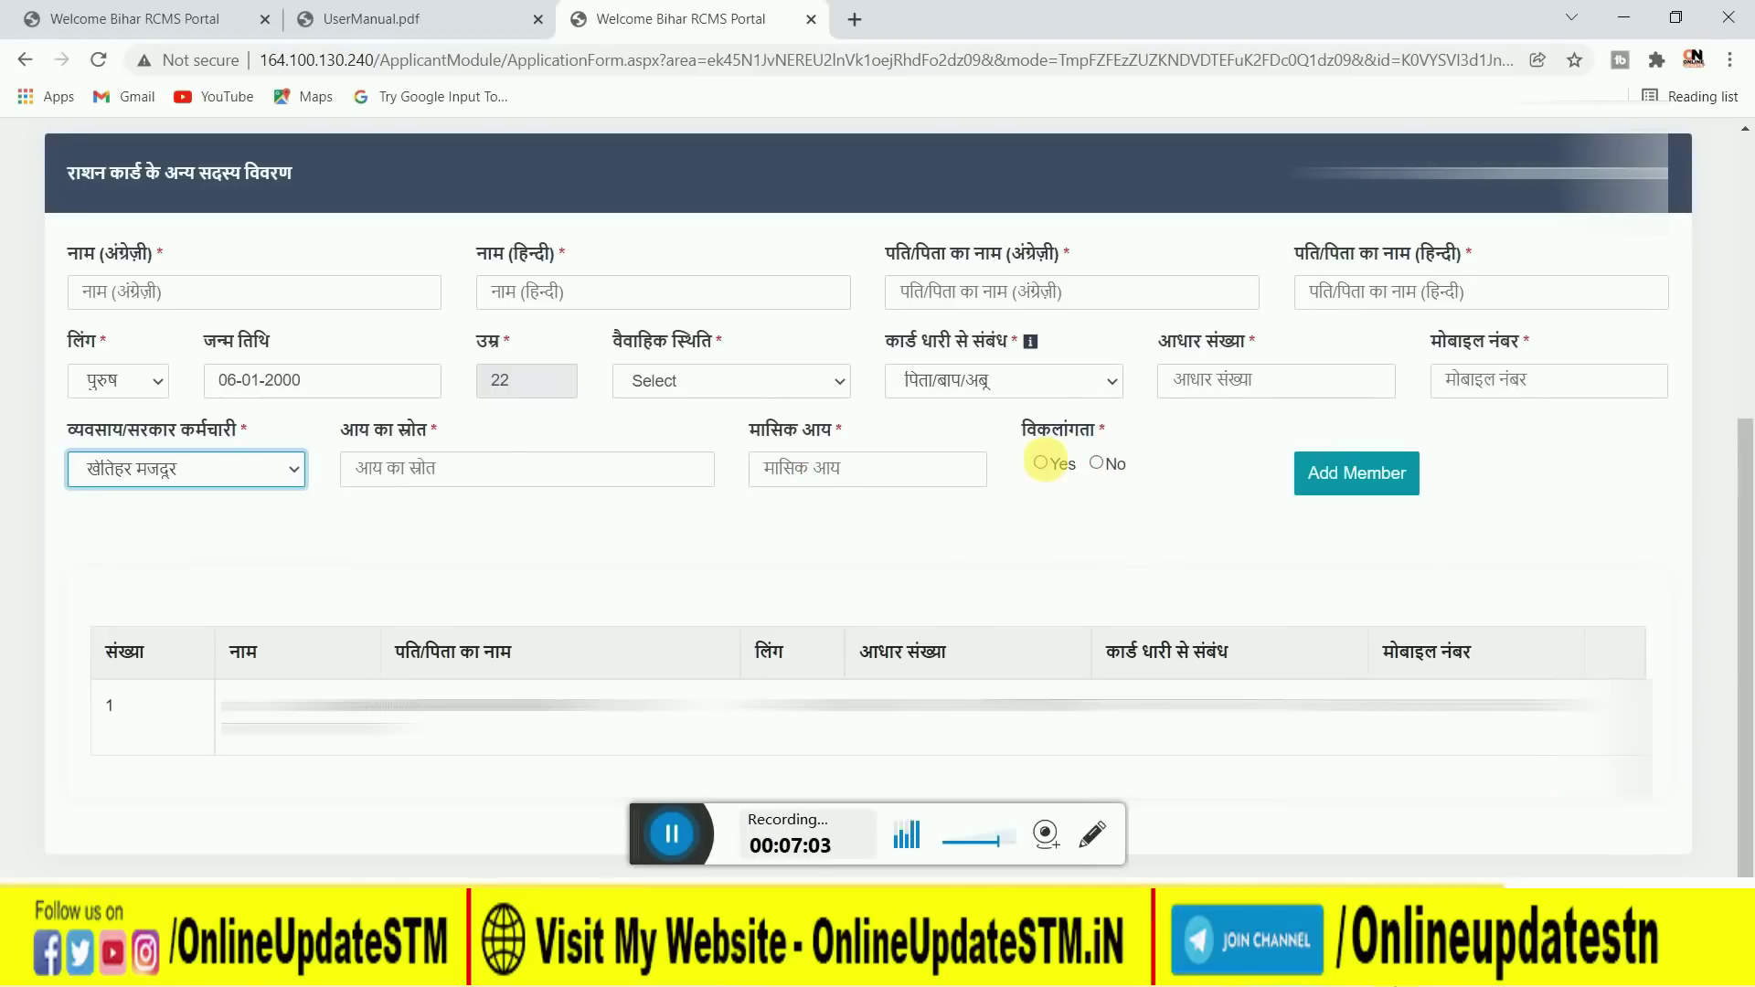
{"action": "left_click", "coordinate": [1098, 464]}
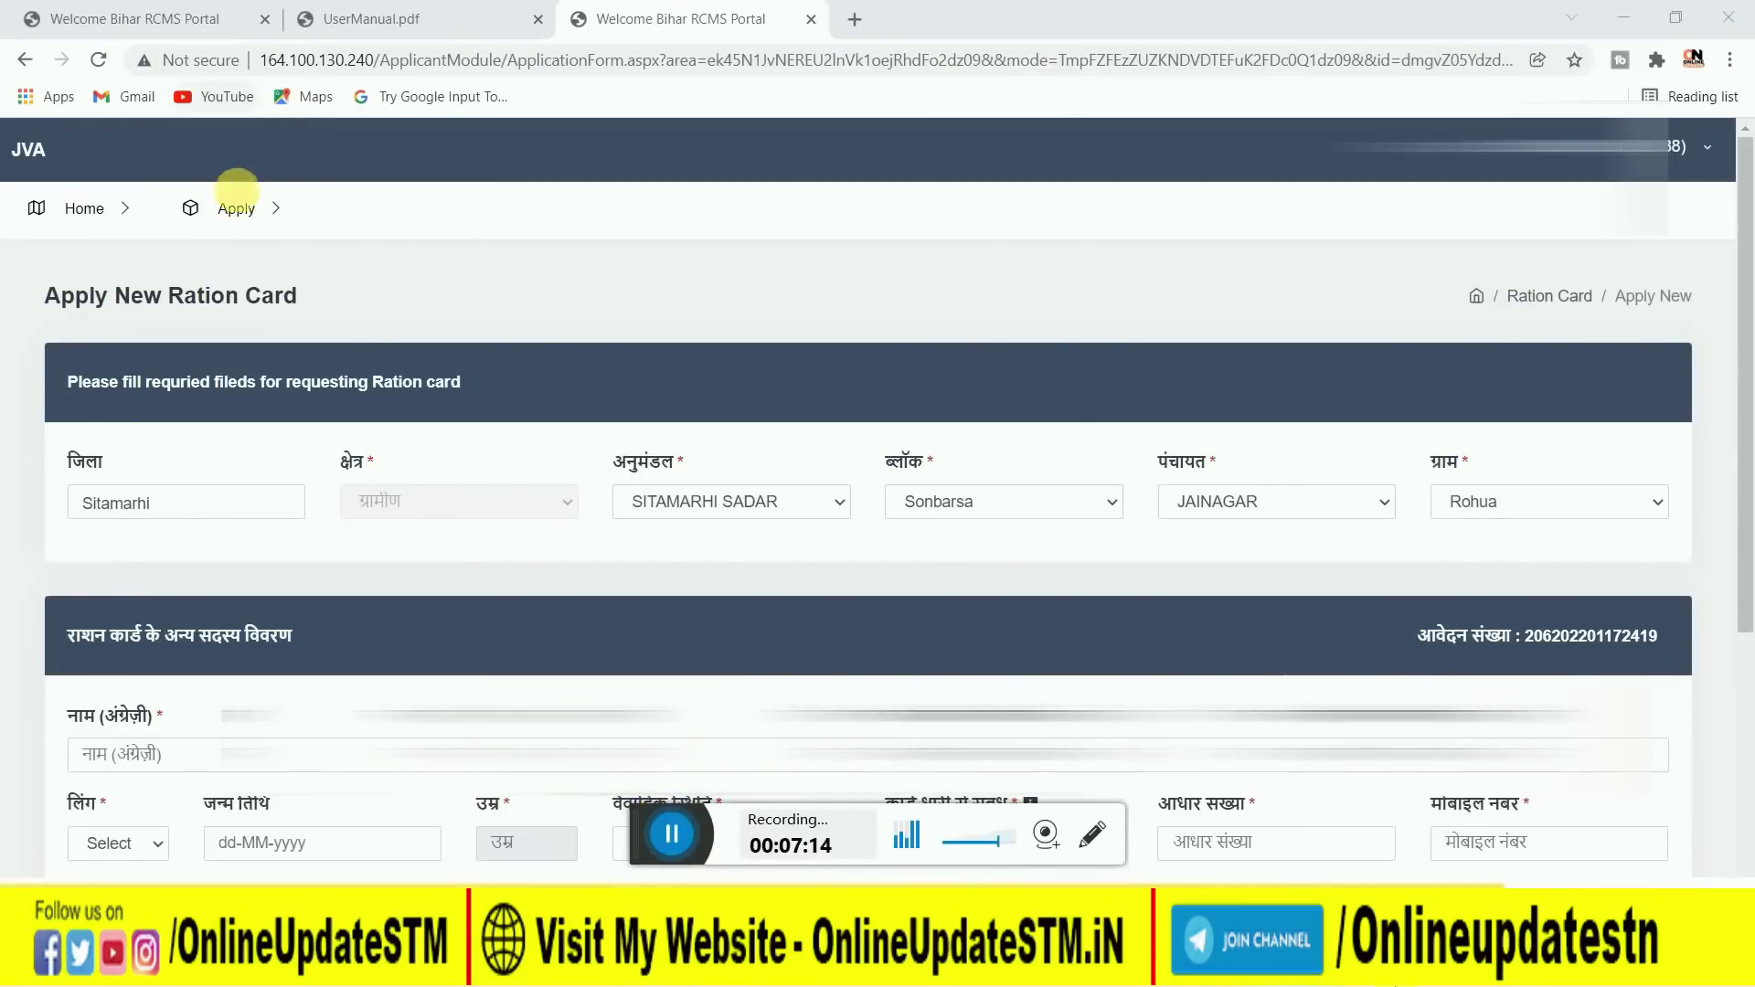
Step: Open the Upload Document page for editing the ration card application
{"action": "mouse_move", "coordinate": [239, 208]}
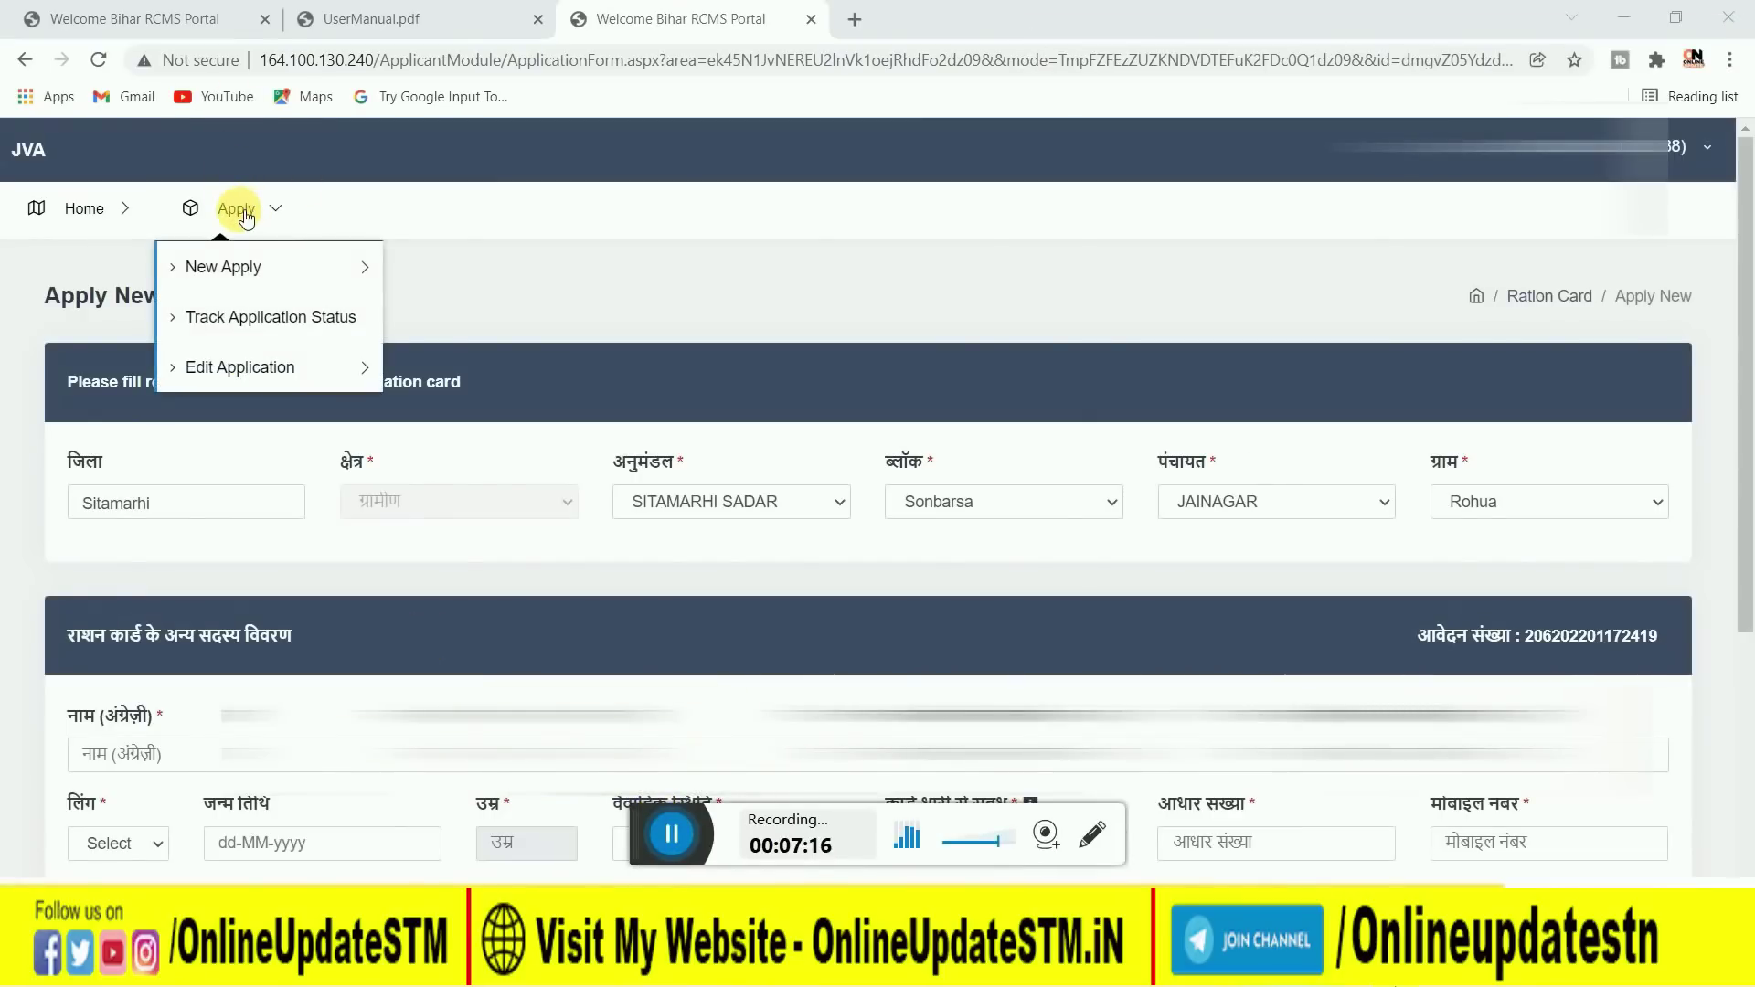
{"action": "mouse_move", "coordinate": [256, 361]}
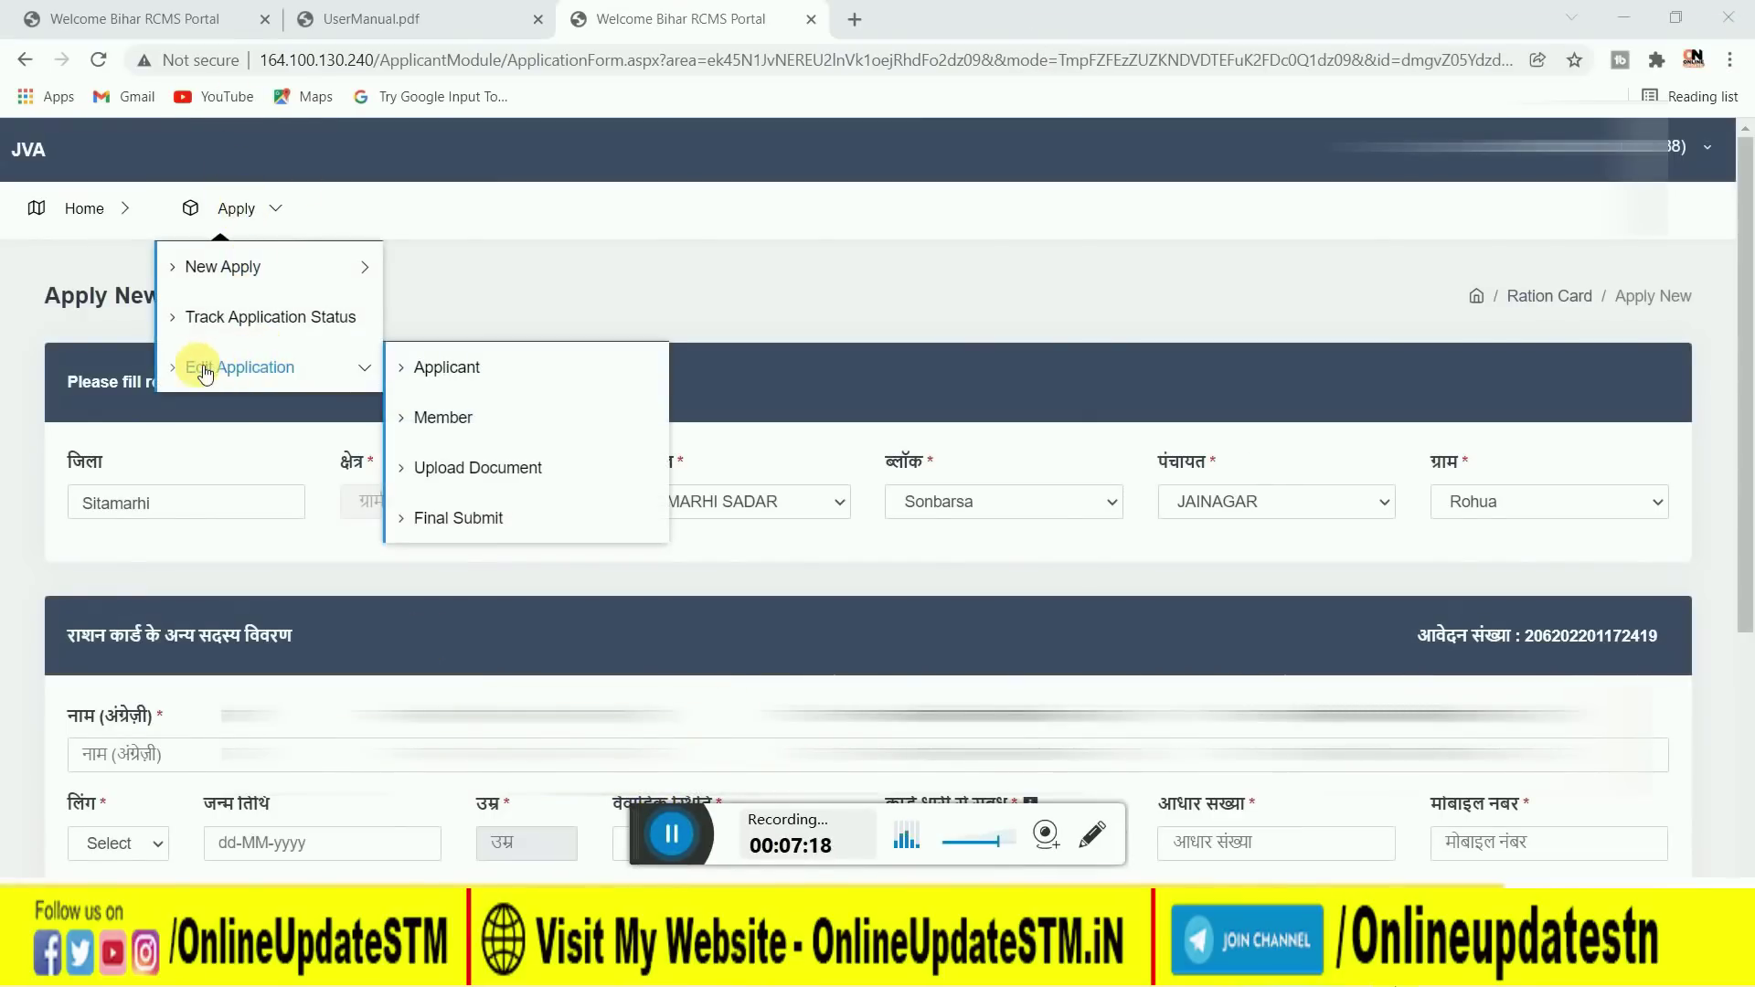
{"action": "left_click", "coordinate": [457, 475]}
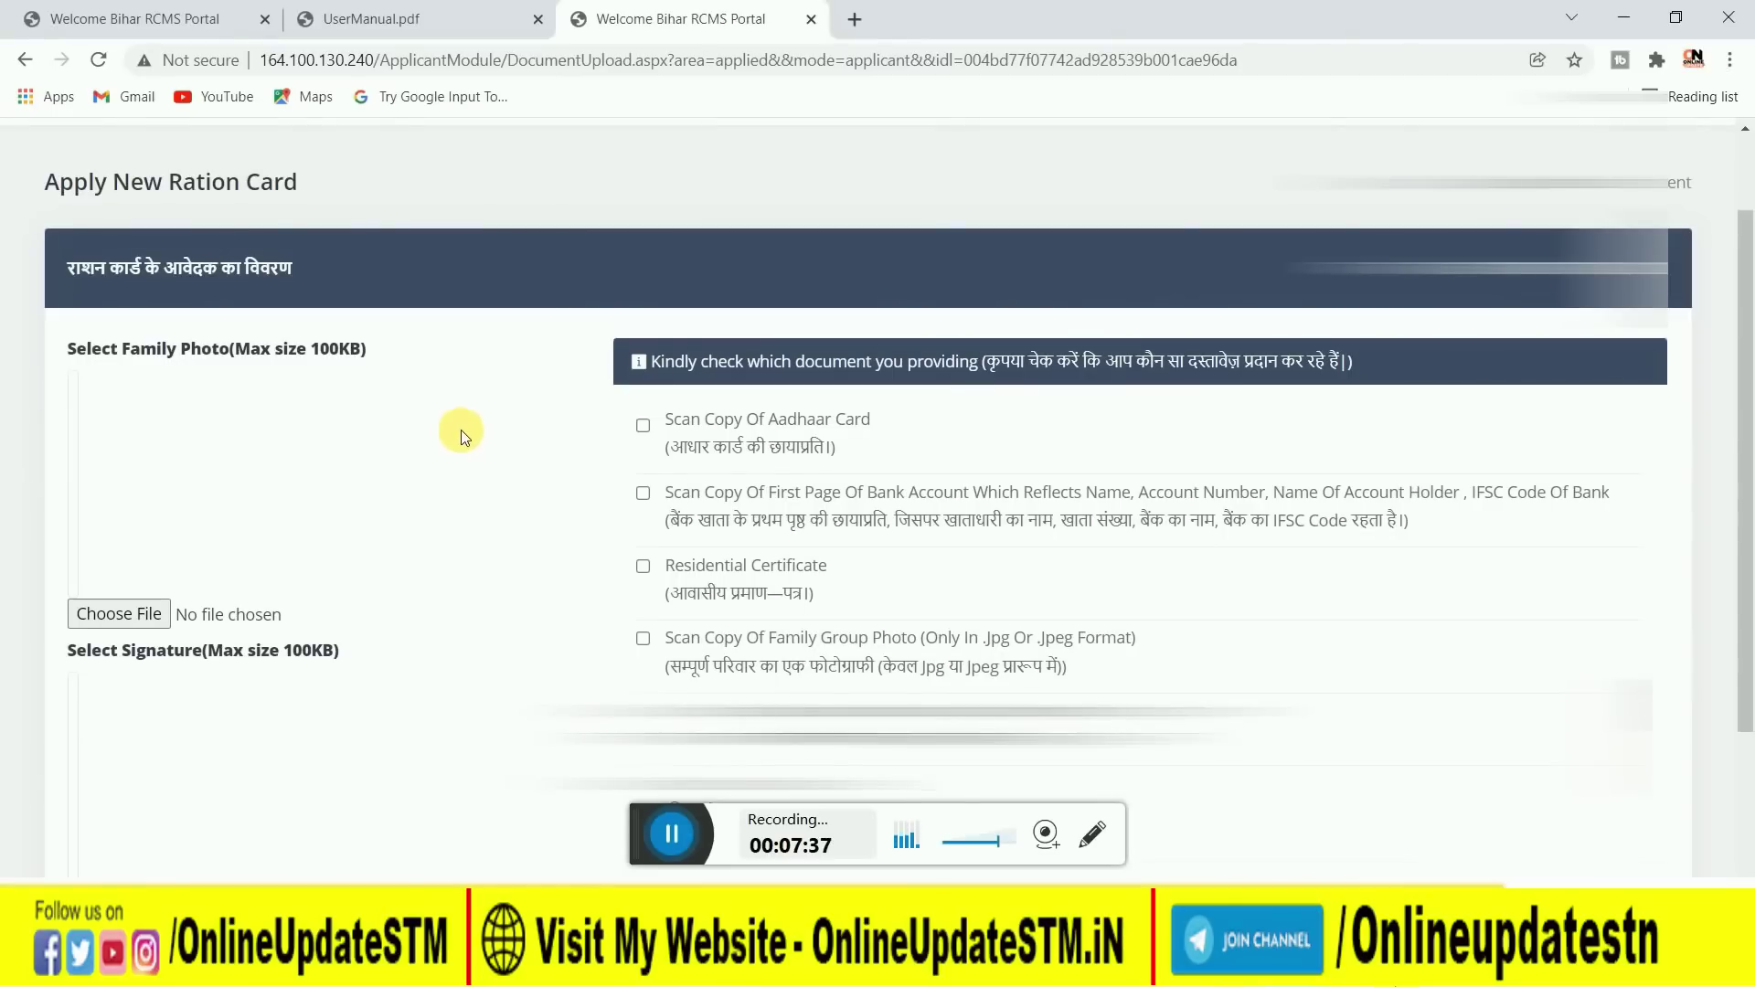